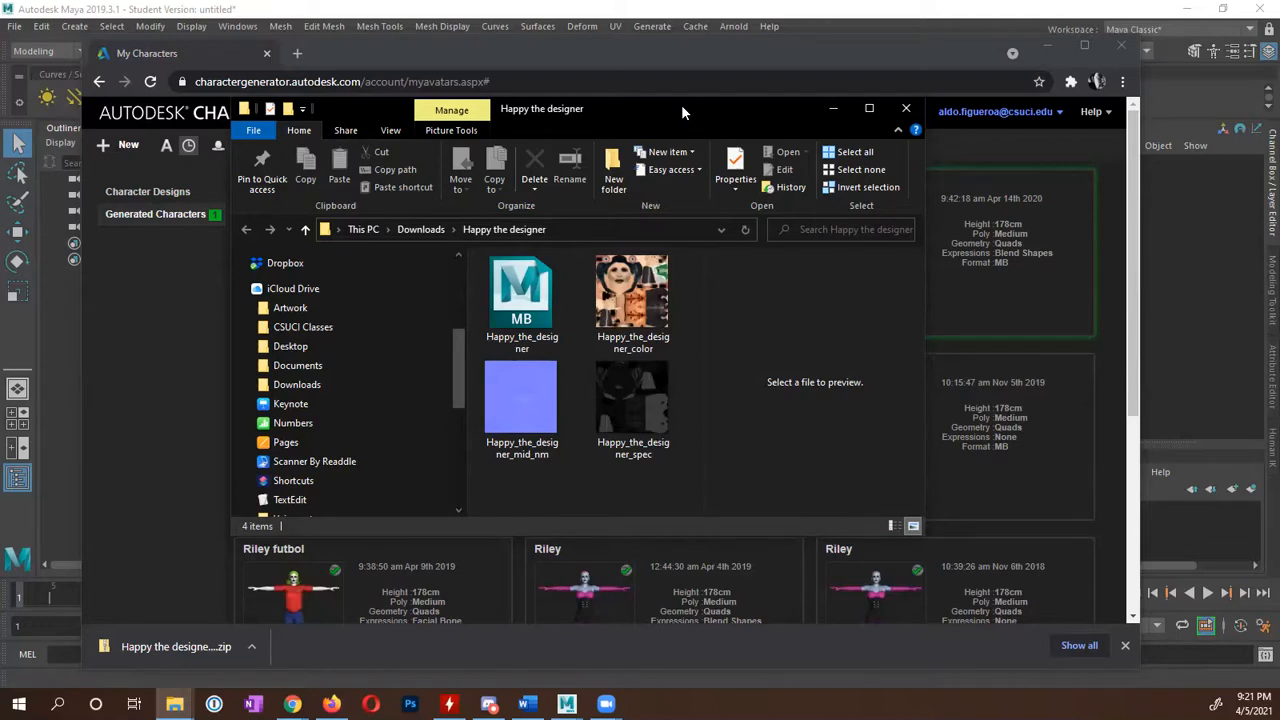
Minimize the file and browser windows covering Maya and start a new project named Character_animation in the Project Window.
{"action": "left_click", "coordinate": [833, 108]}
{"action": "left_click", "coordinate": [1167, 107]}
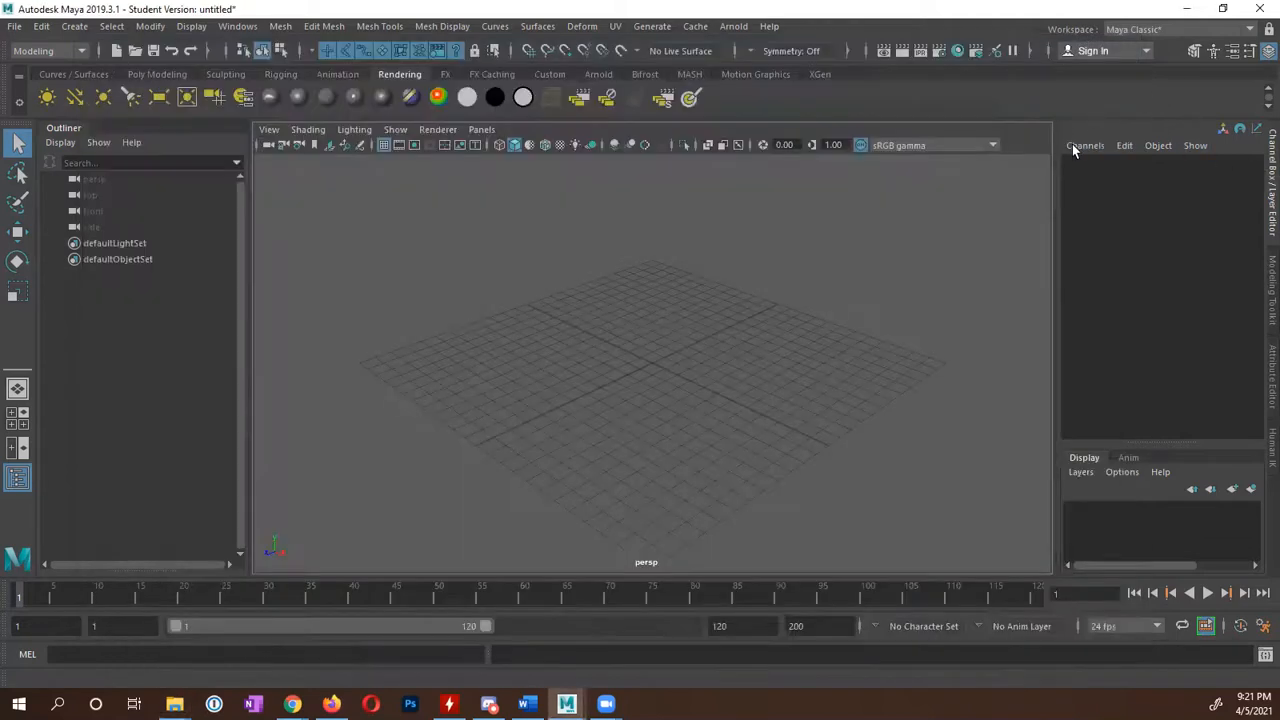
{"action": "left_click", "coordinate": [16, 28]}
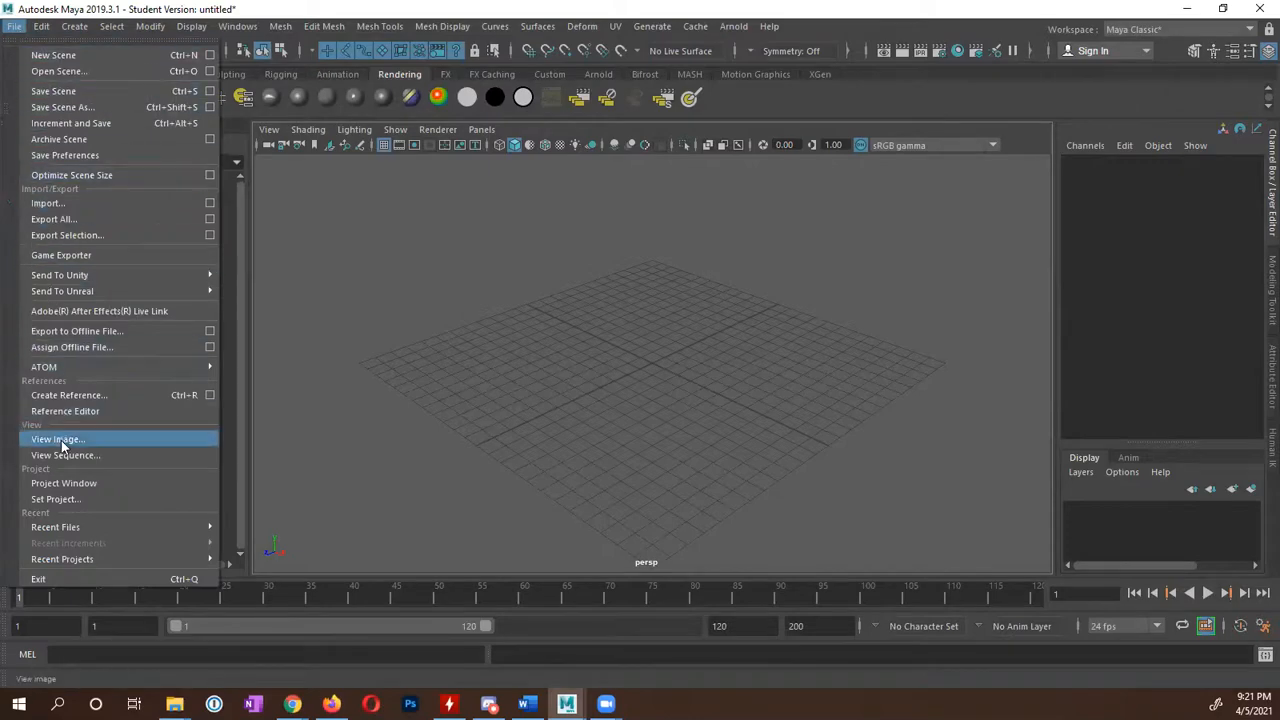
{"action": "left_click", "coordinate": [89, 485]}
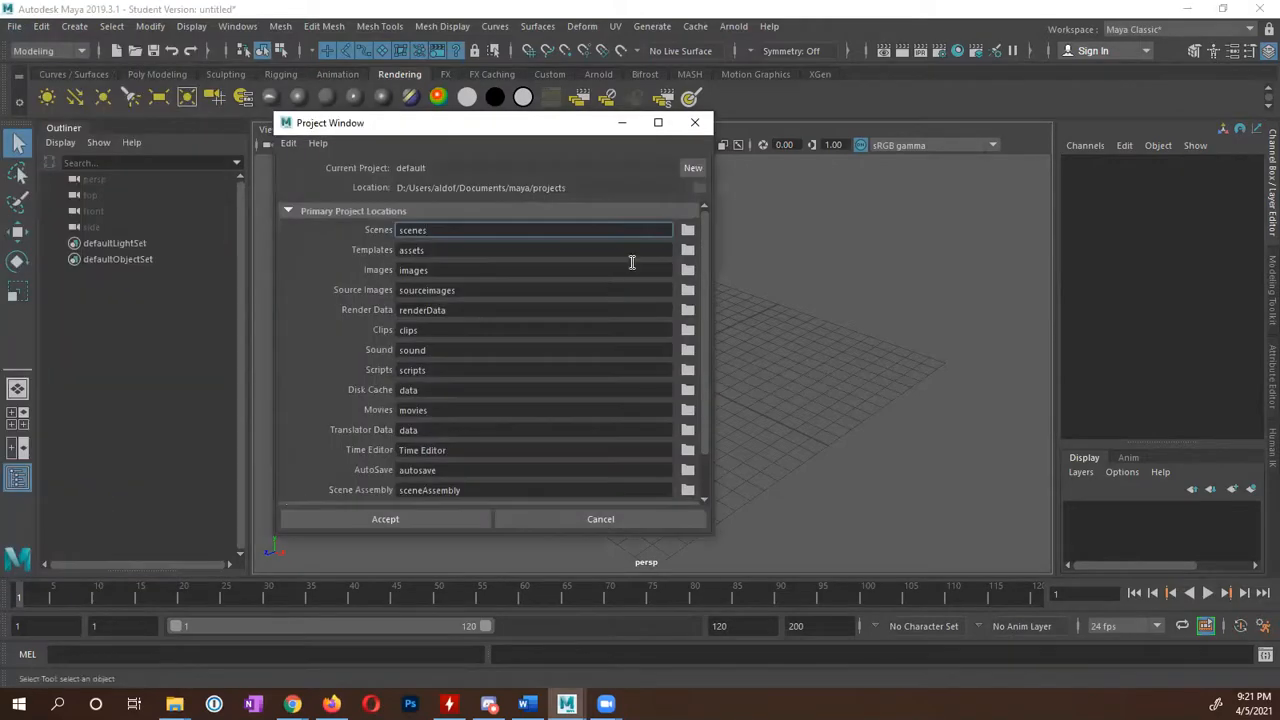
{"action": "left_click", "coordinate": [692, 170]}
{"action": "double_click", "coordinate": [553, 167]}
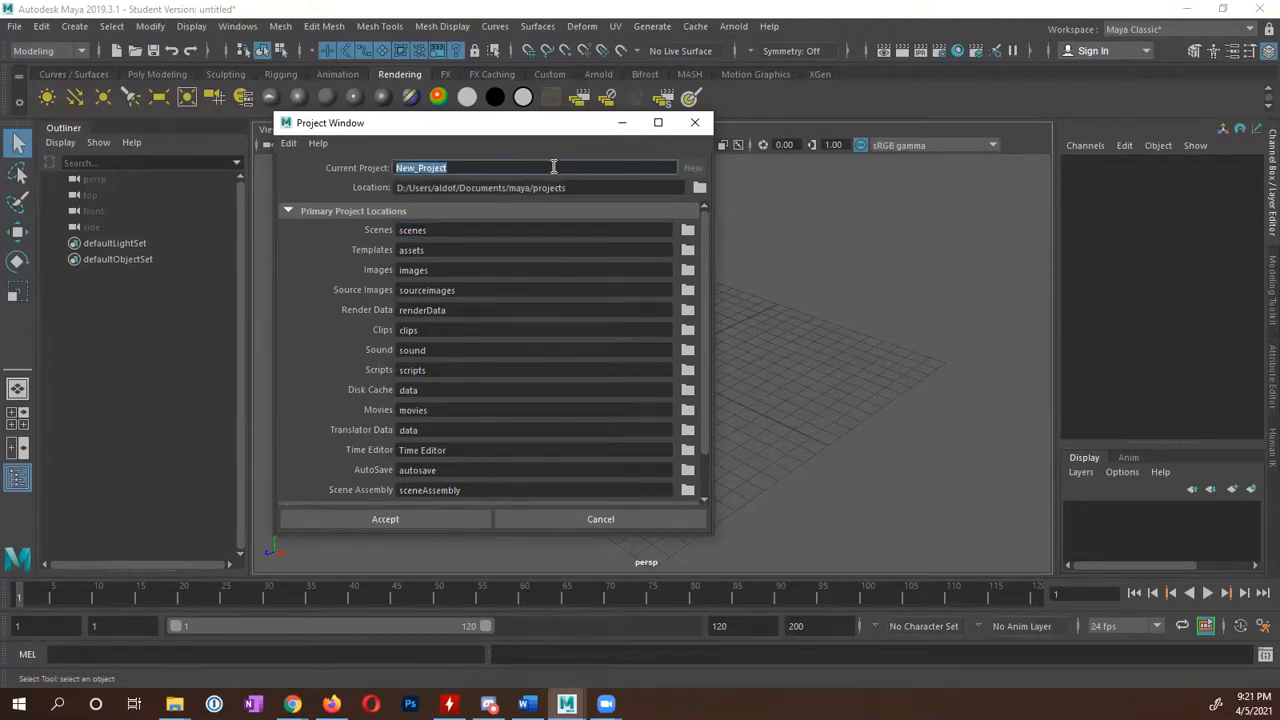
{"action": "key", "text": "BackSpace"}
{"action": "type", "text": "Character_animation"}
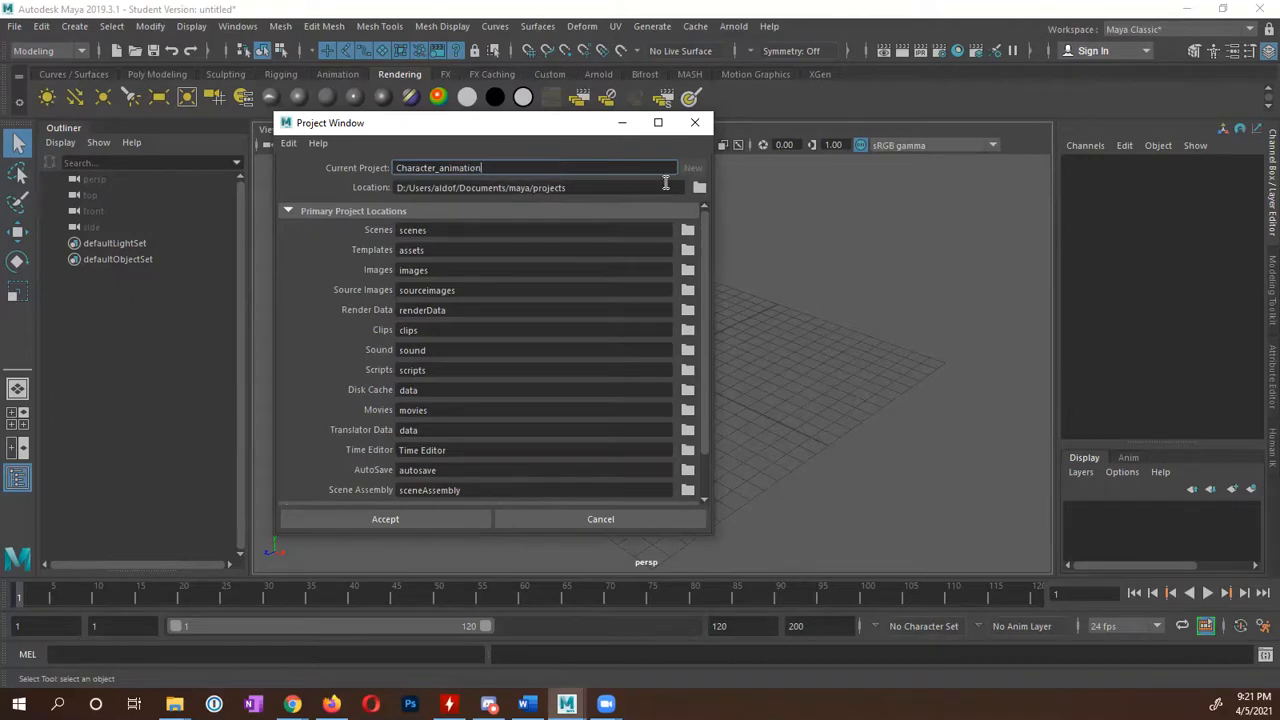
Set the project location to iCloud Drive\CSUCI Classes\Spring21\S21 Art326\Projects on the D: drive and accept the project.
{"action": "left_click", "coordinate": [700, 189]}
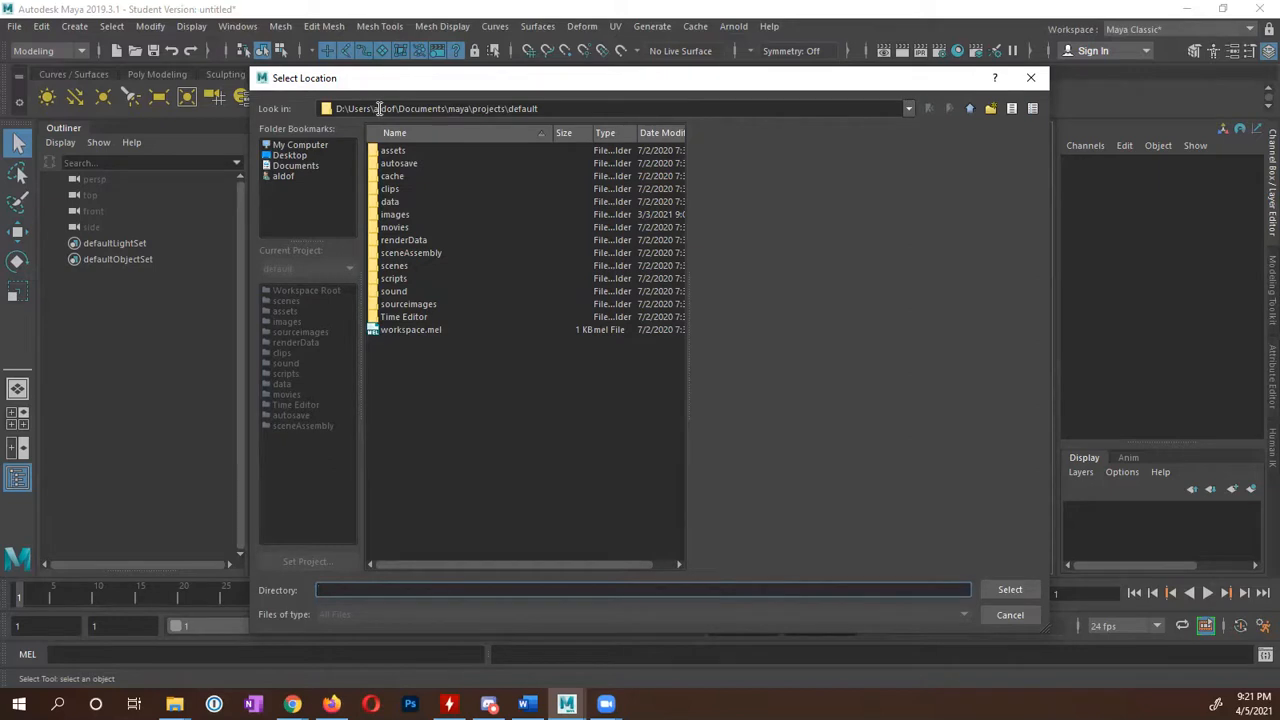
{"action": "left_click", "coordinate": [304, 148]}
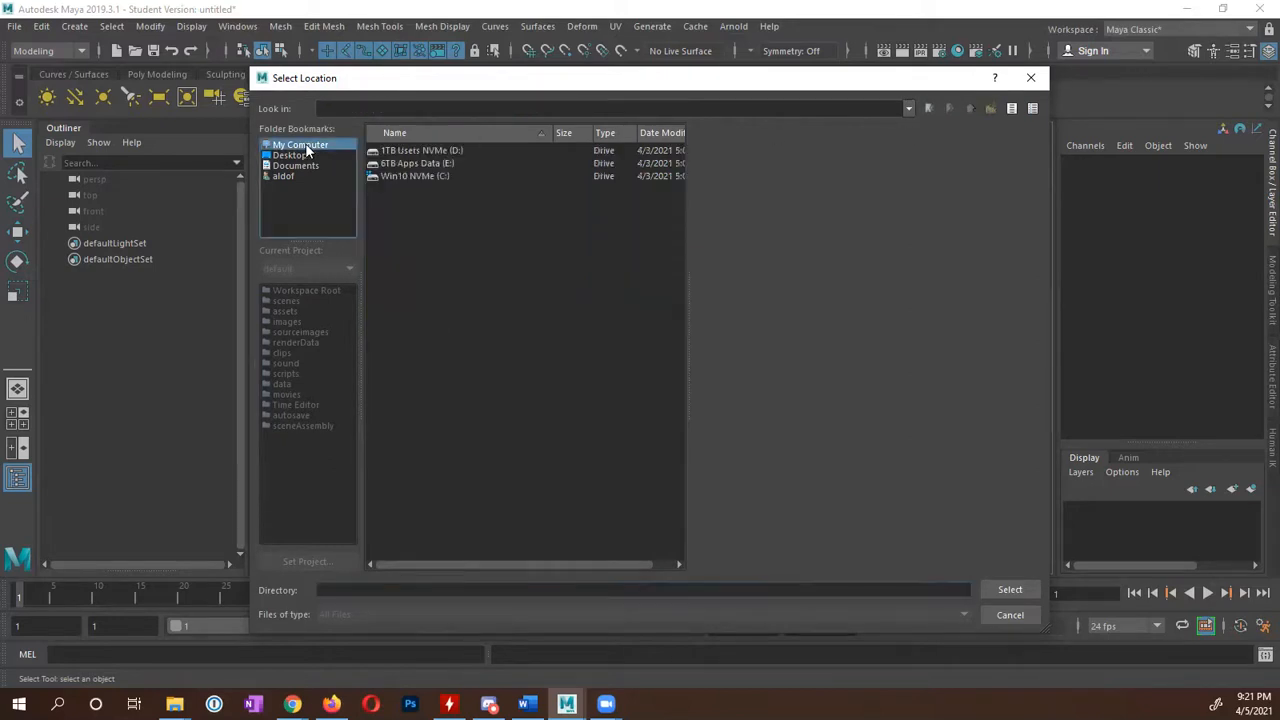
{"action": "double_click", "coordinate": [409, 151]}
{"action": "double_click", "coordinate": [399, 203]}
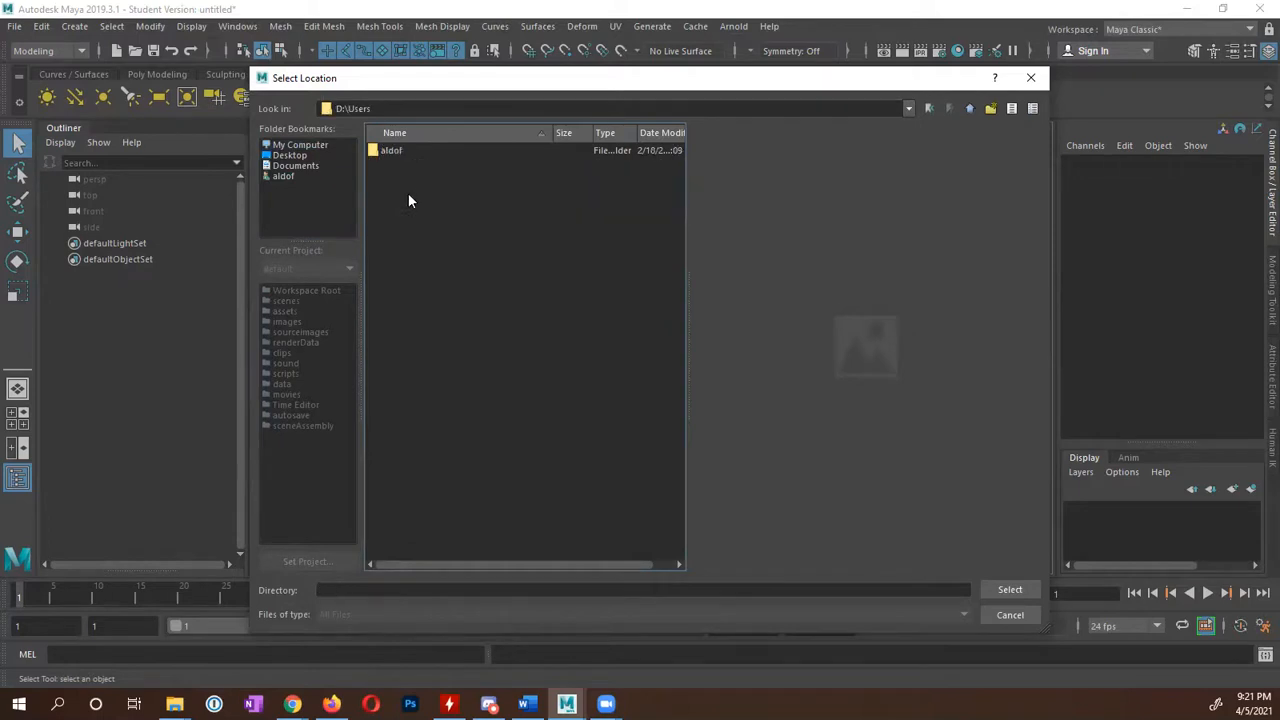
{"action": "double_click", "coordinate": [400, 152]}
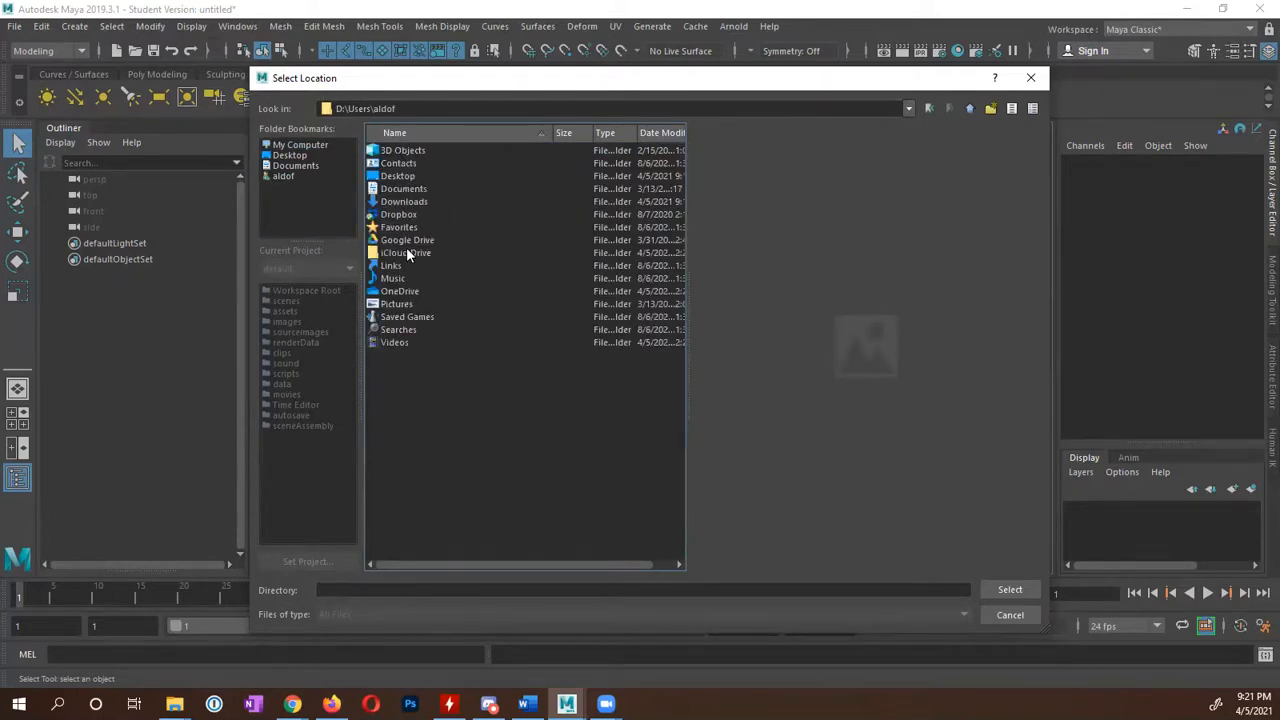
{"action": "double_click", "coordinate": [407, 251]}
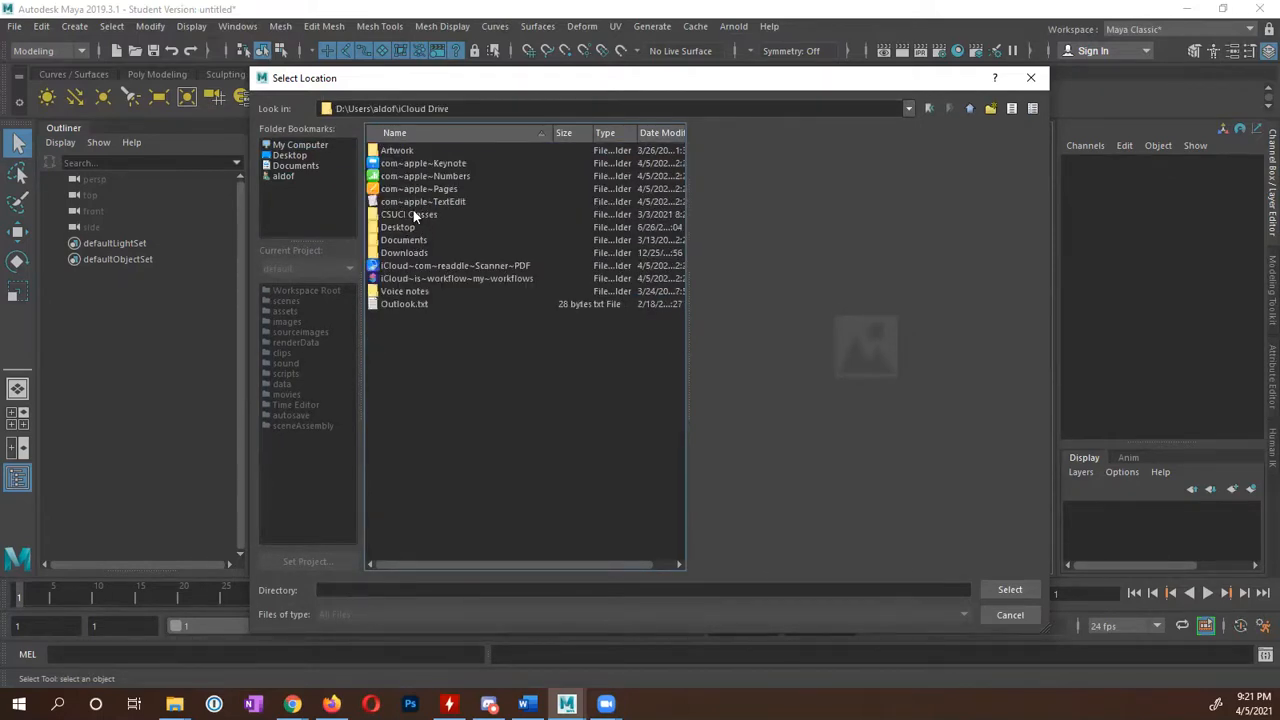
{"action": "double_click", "coordinate": [413, 212]}
{"action": "double_click", "coordinate": [405, 340]}
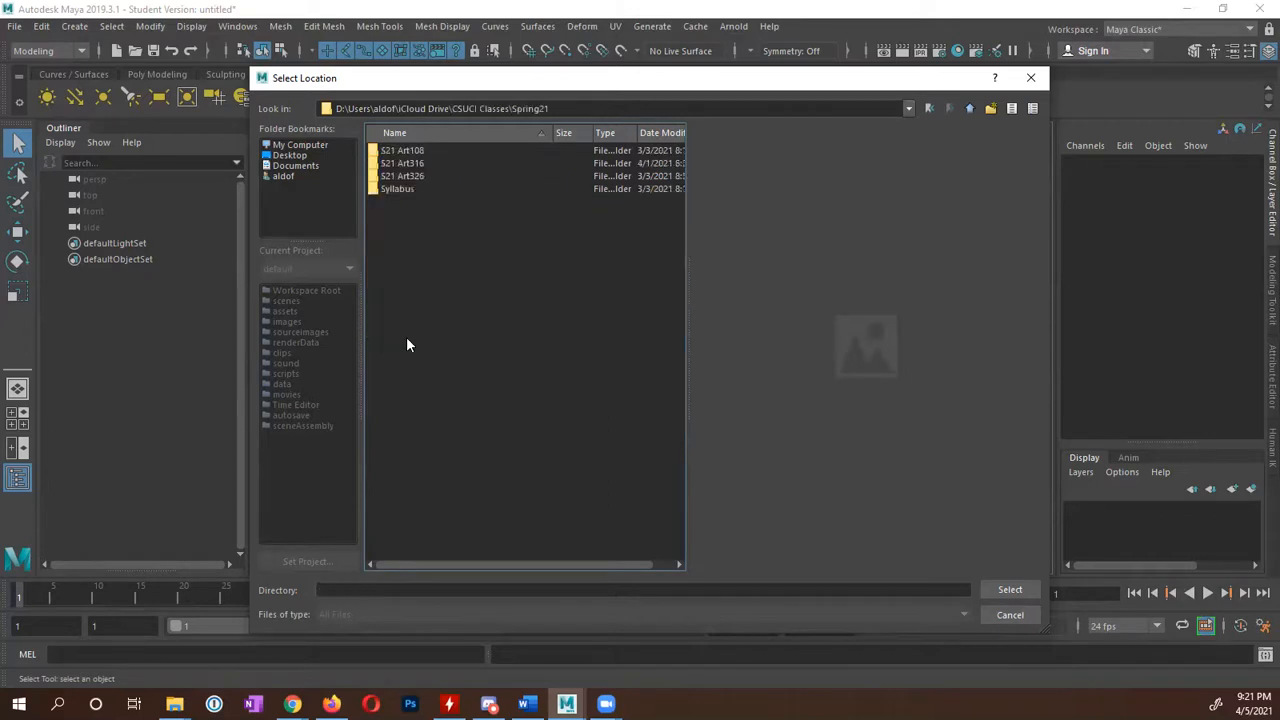
{"action": "double_click", "coordinate": [420, 176]}
{"action": "left_click", "coordinate": [414, 163]}
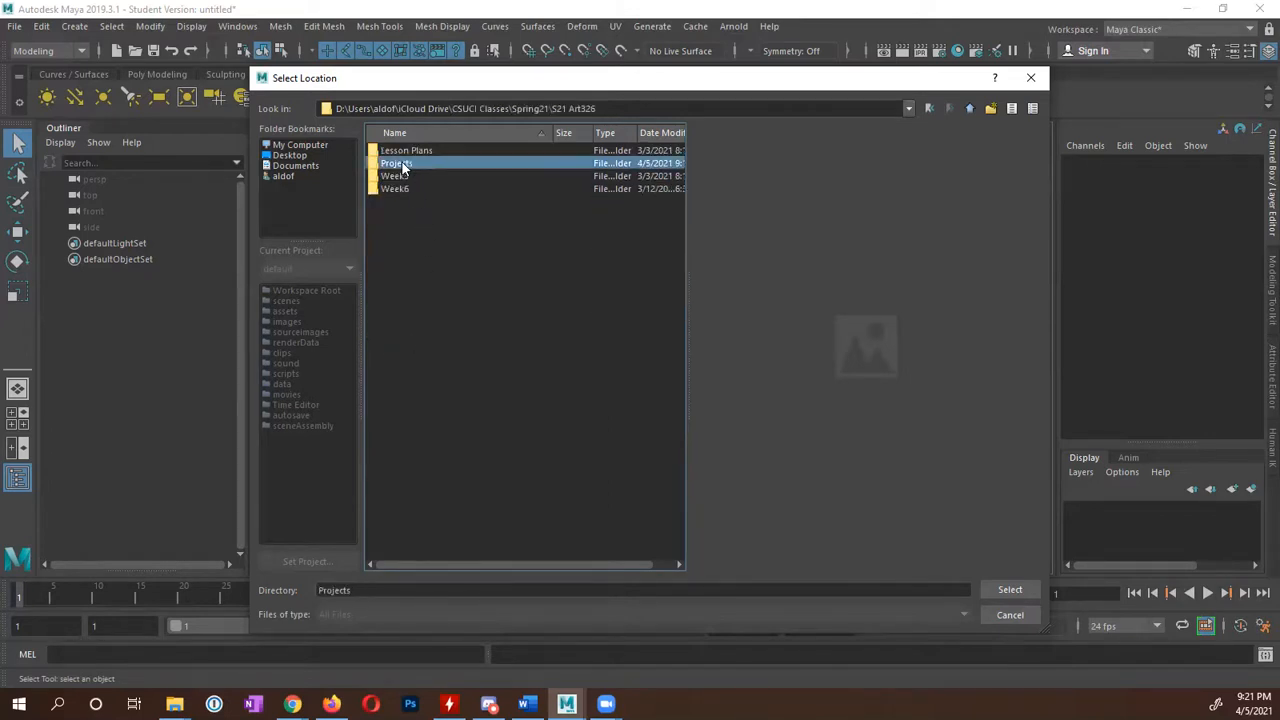
{"action": "left_click", "coordinate": [1008, 590]}
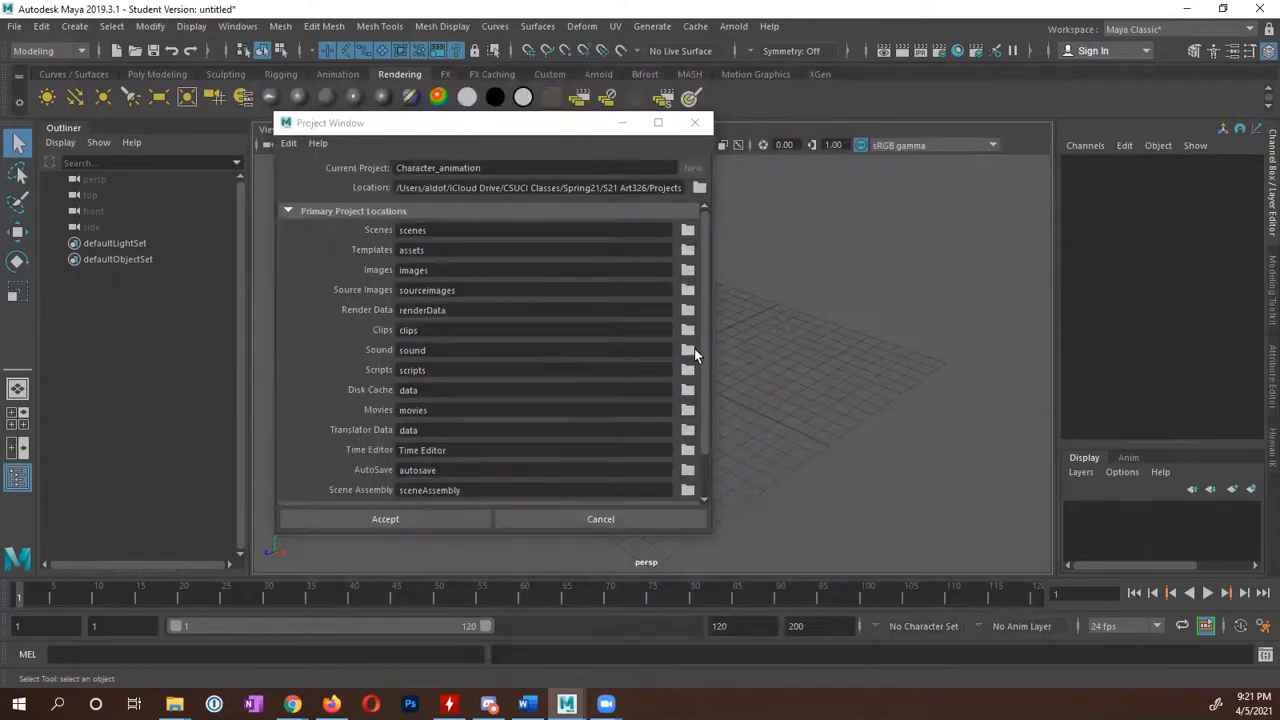
{"action": "left_click", "coordinate": [424, 521]}
{"action": "left_click", "coordinate": [424, 520]}
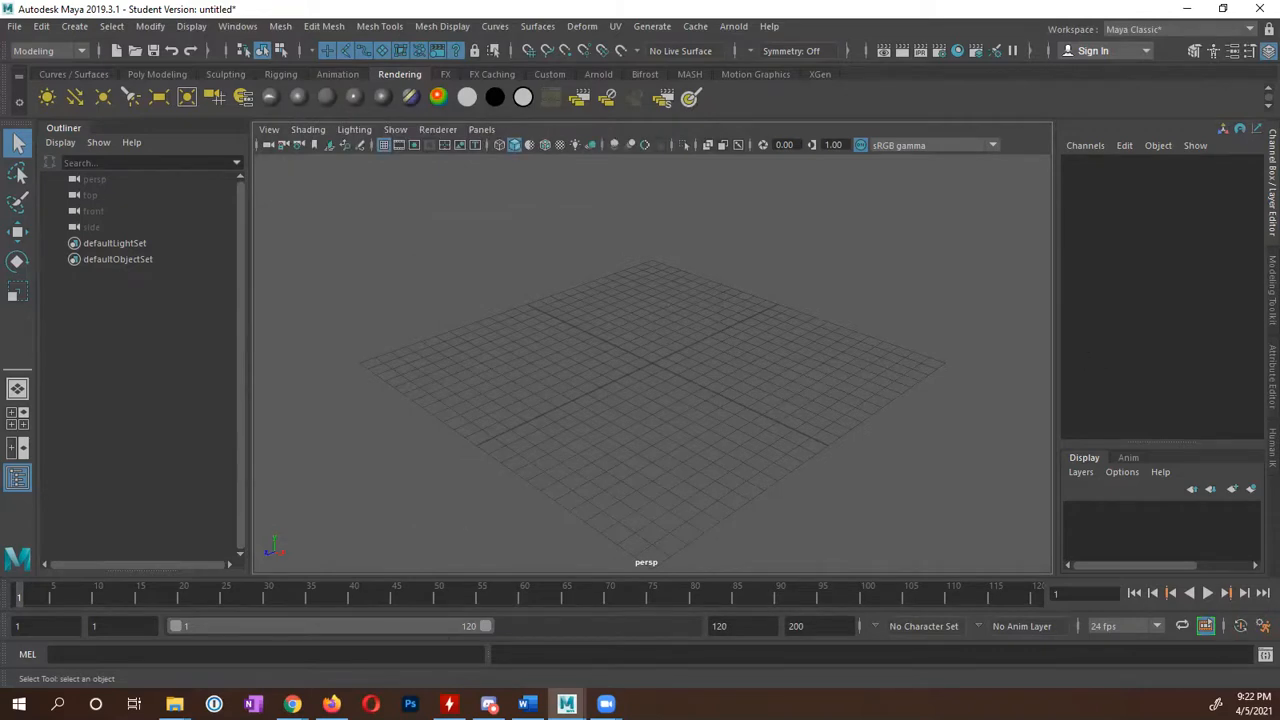
Switch to File Explorer and move the Happy_the_designer Maya file from the download folder into Character_animation's scenes folder.
{"action": "left_click", "coordinate": [175, 704]}
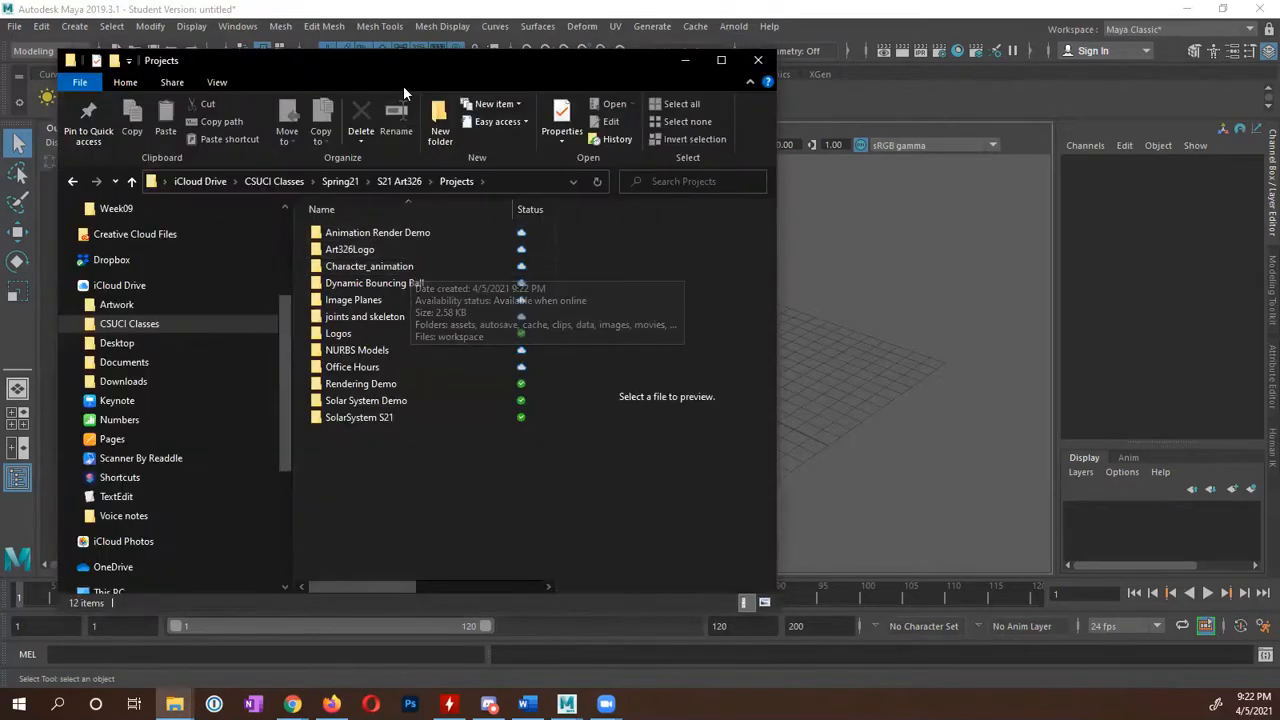
{"action": "left_click_drag", "start_coordinate": [401, 58], "coordinate": [361, 46]}
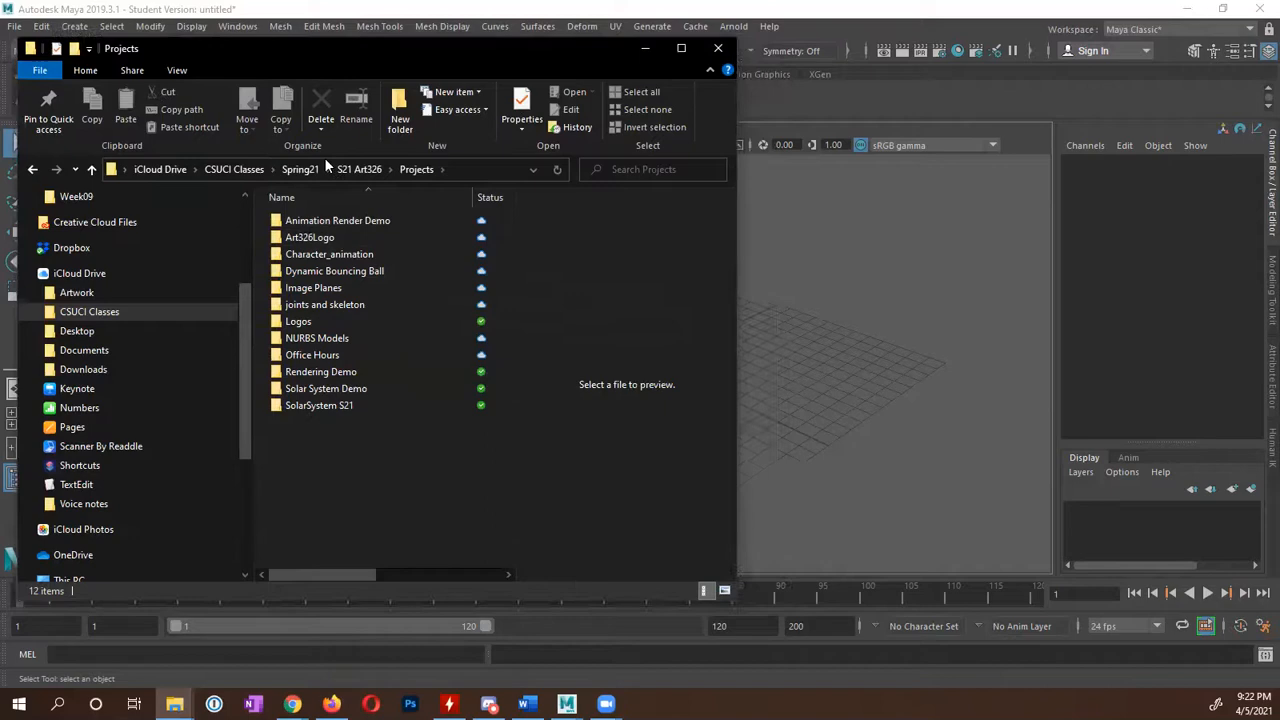
{"action": "double_click", "coordinate": [321, 258]}
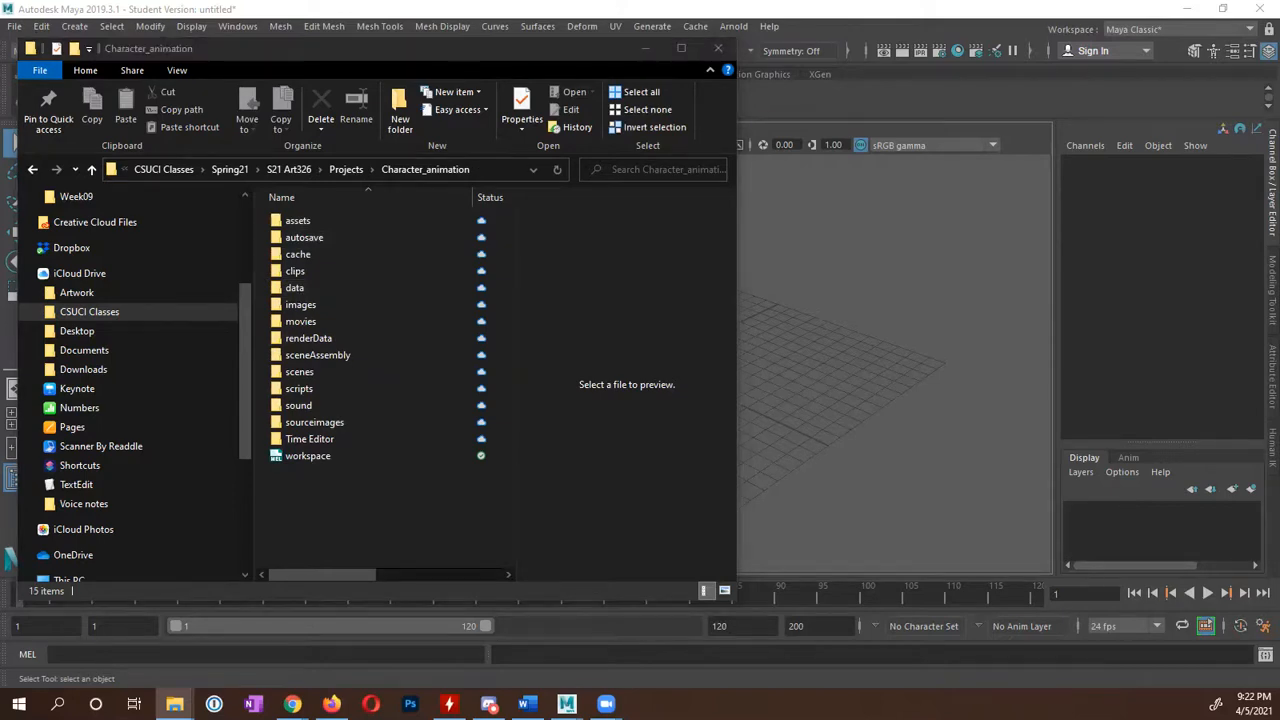
{"action": "double_click", "coordinate": [299, 372]}
{"action": "left_click_drag", "start_coordinate": [1052, 322], "coordinate": [360, 346]}
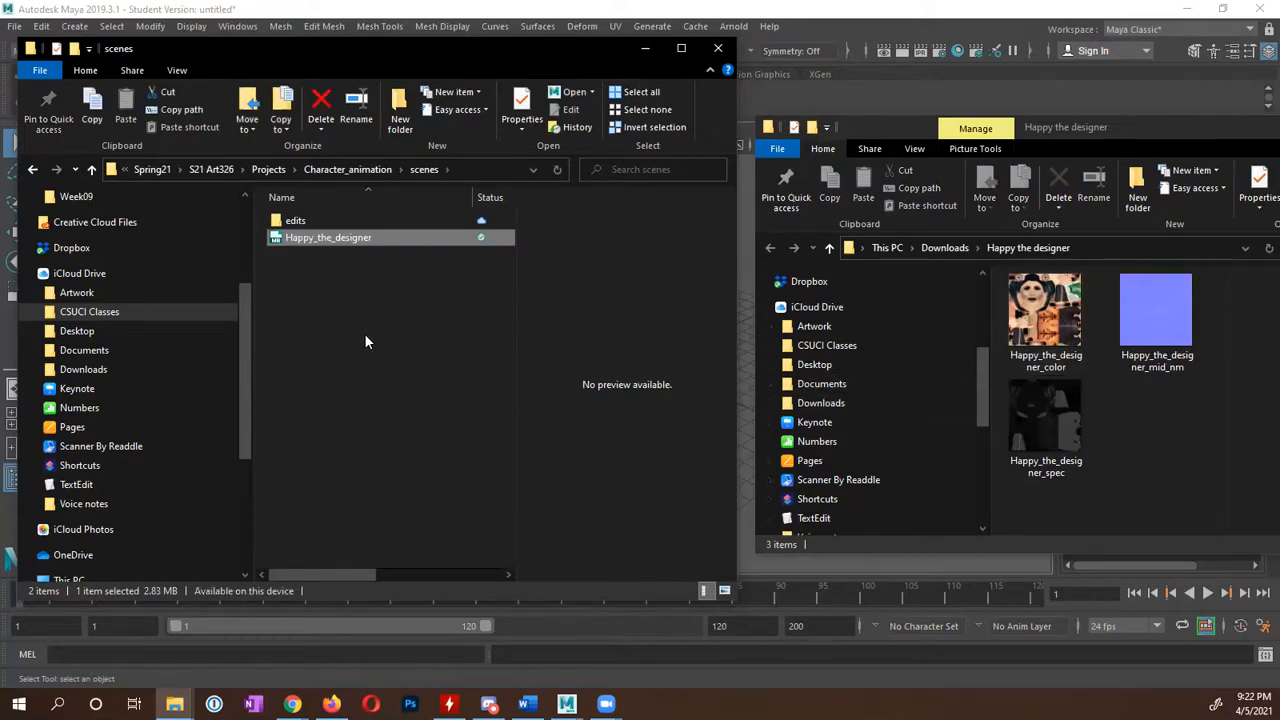
Move the color, mid_nm and spec texture images into the project's sourceimages folder and close the emptied download folder window.
{"action": "left_click", "coordinate": [90, 170]}
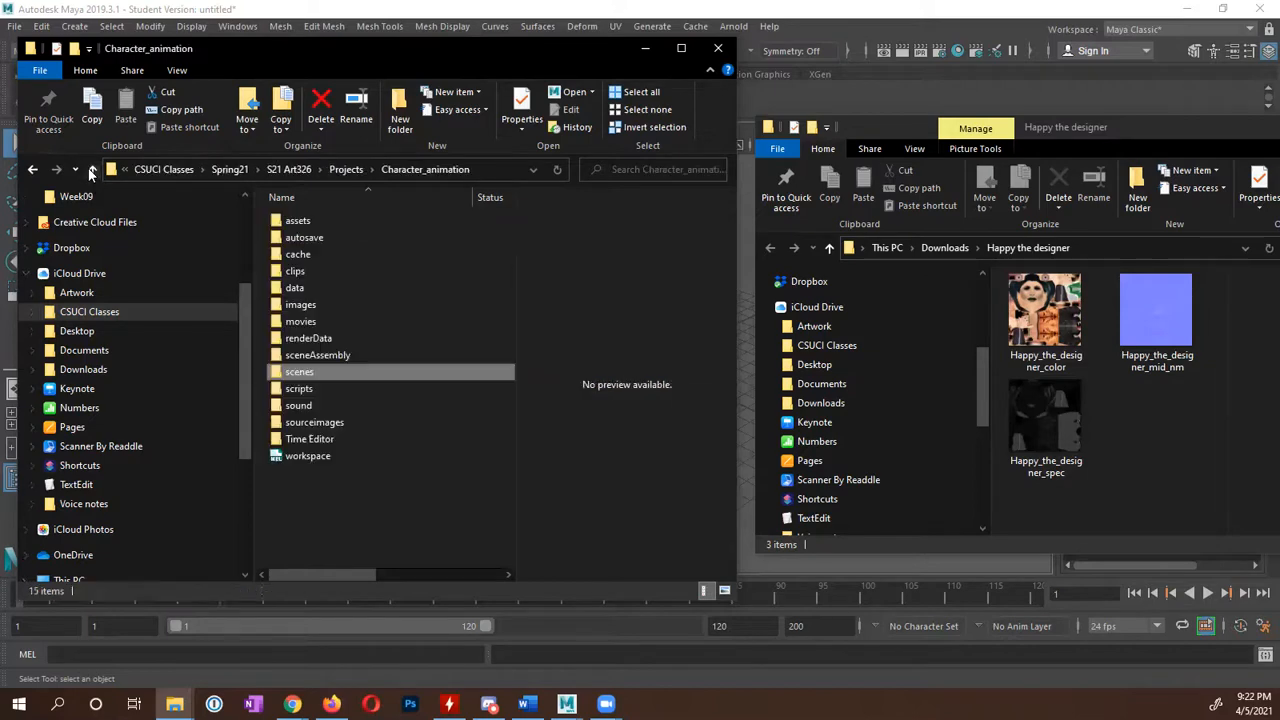
{"action": "double_click", "coordinate": [330, 420]}
{"action": "left_click", "coordinate": [1056, 365]}
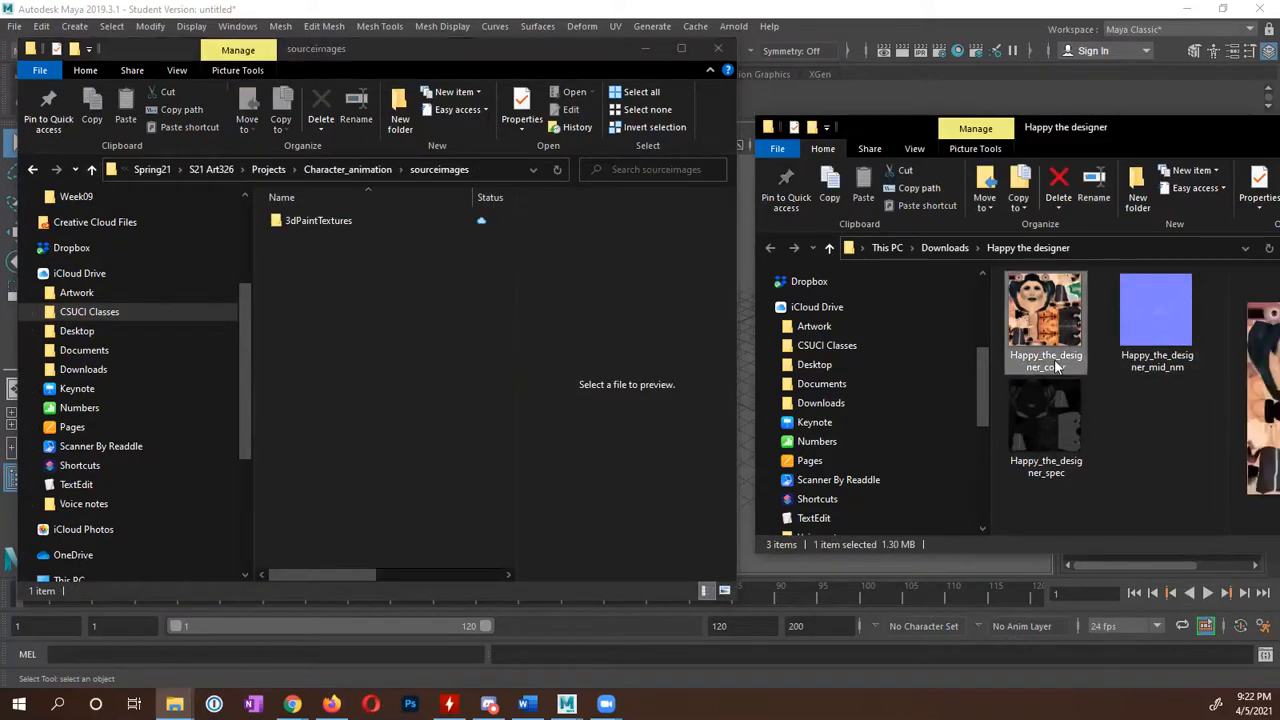
{"action": "left_click", "coordinate": [1041, 438], "text": "shift"}
{"action": "left_click_drag", "start_coordinate": [1036, 318], "coordinate": [330, 328]}
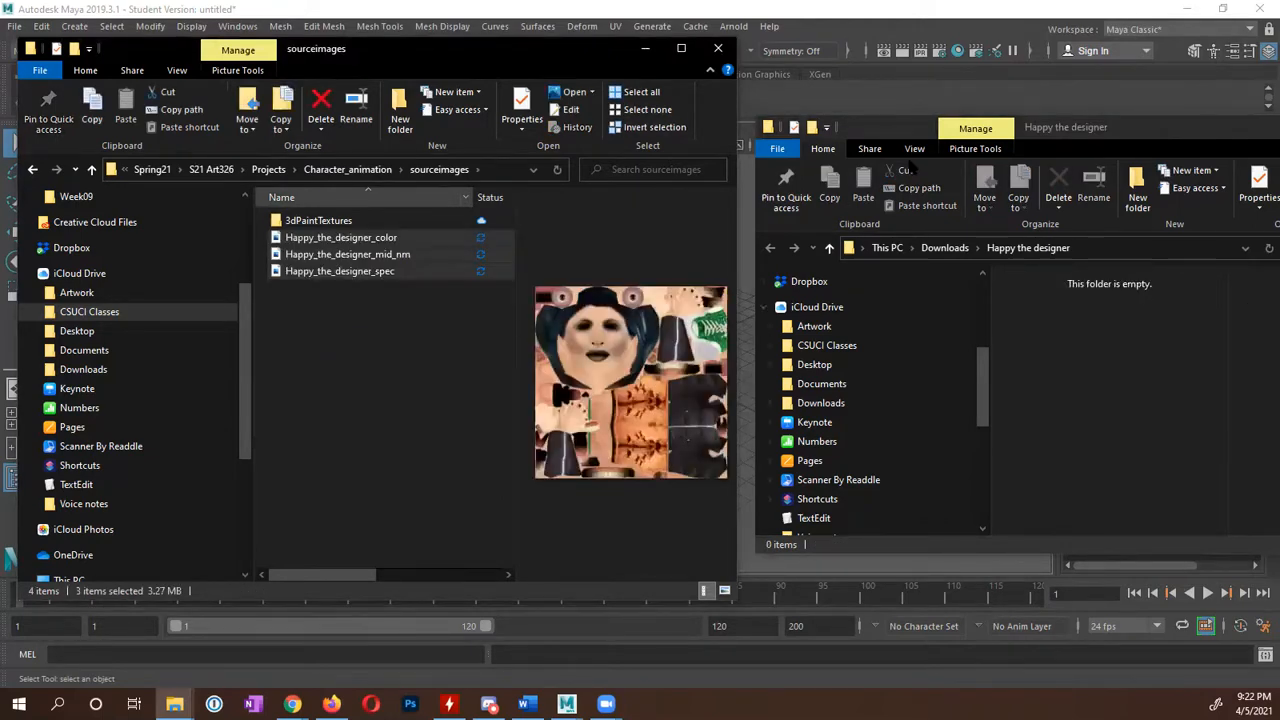
{"action": "left_click", "coordinate": [1279, 127]}
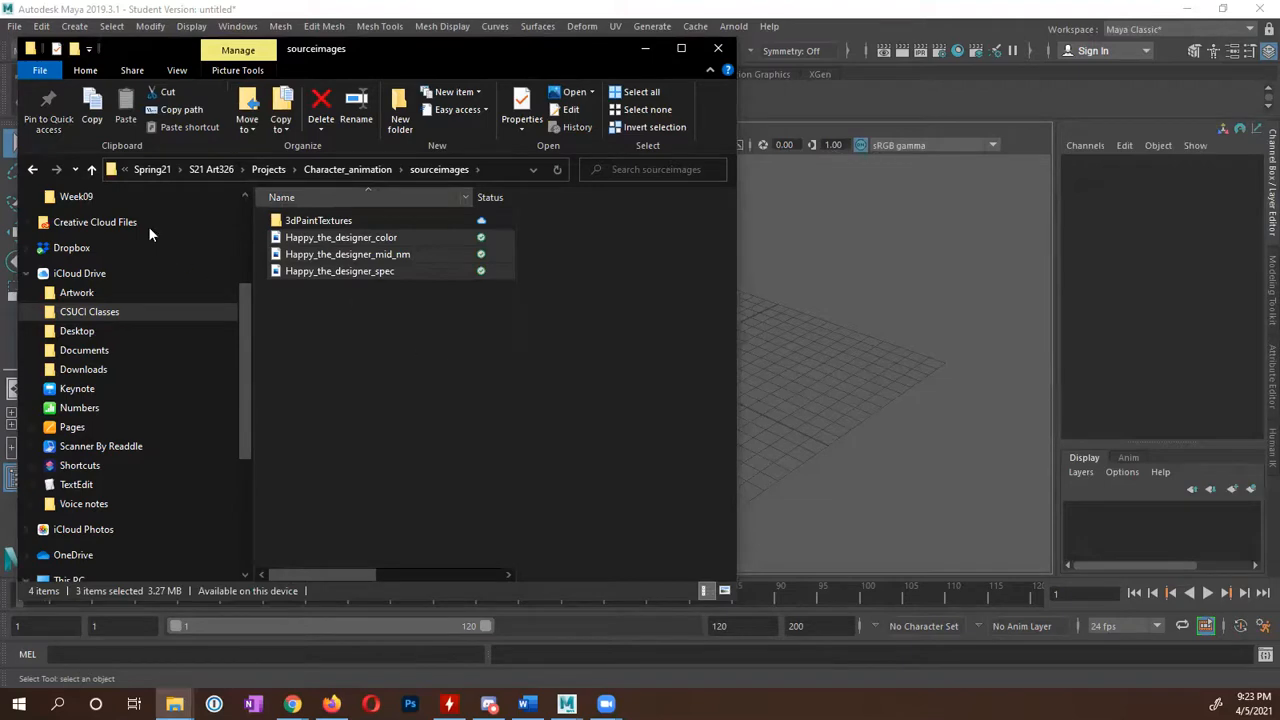
Return to Maya and open the scene Happy_the_designer.mb from the project's scenes folder.
{"action": "left_click", "coordinate": [91, 169]}
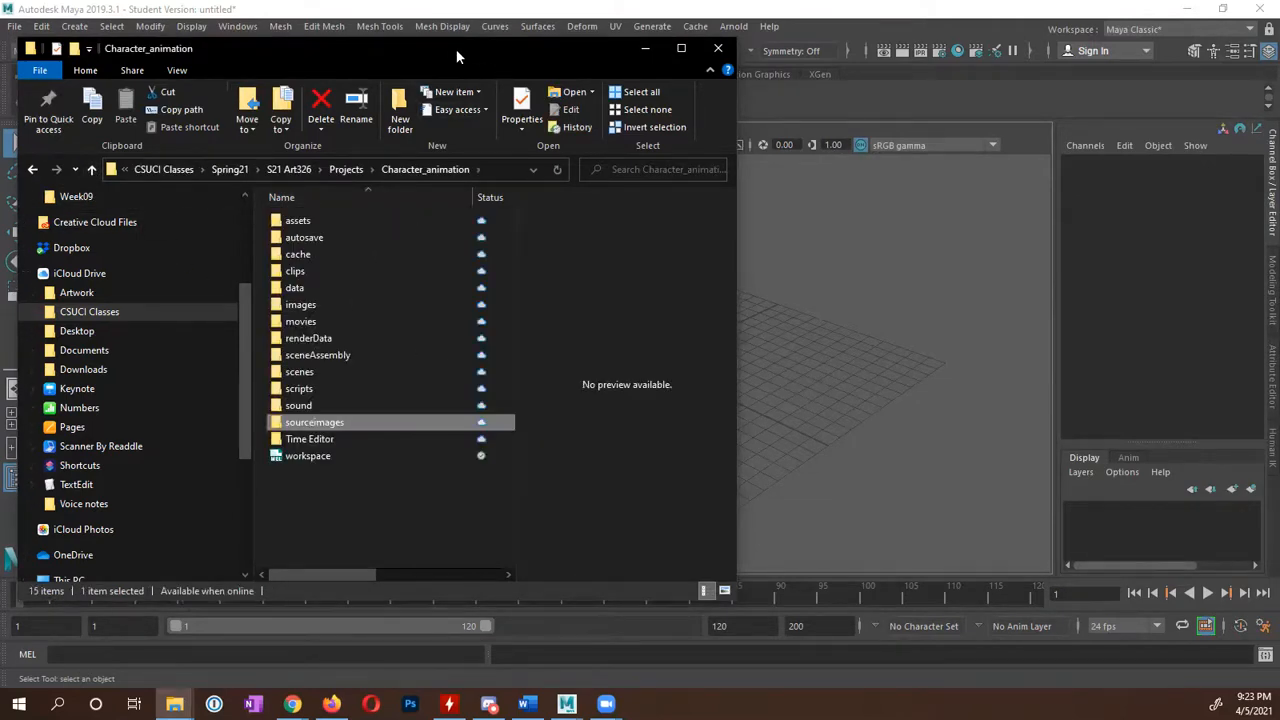
{"action": "left_click", "coordinate": [645, 48]}
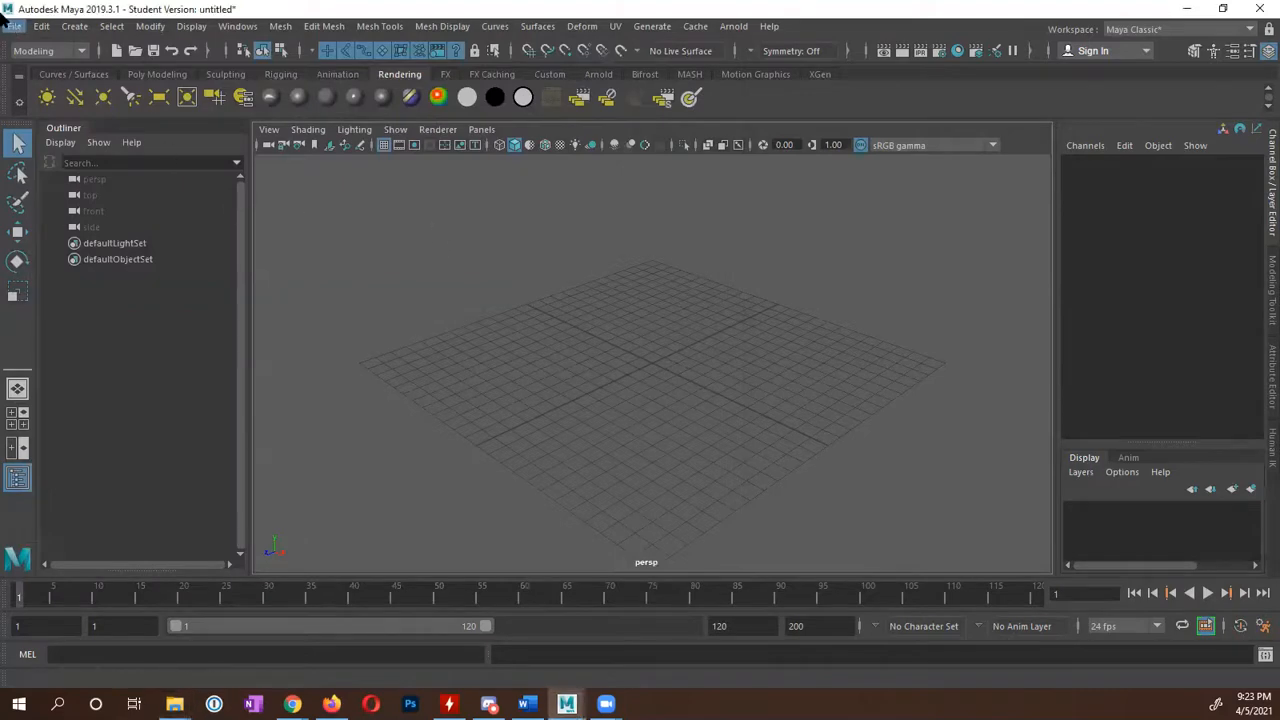
{"action": "left_click", "coordinate": [17, 28]}
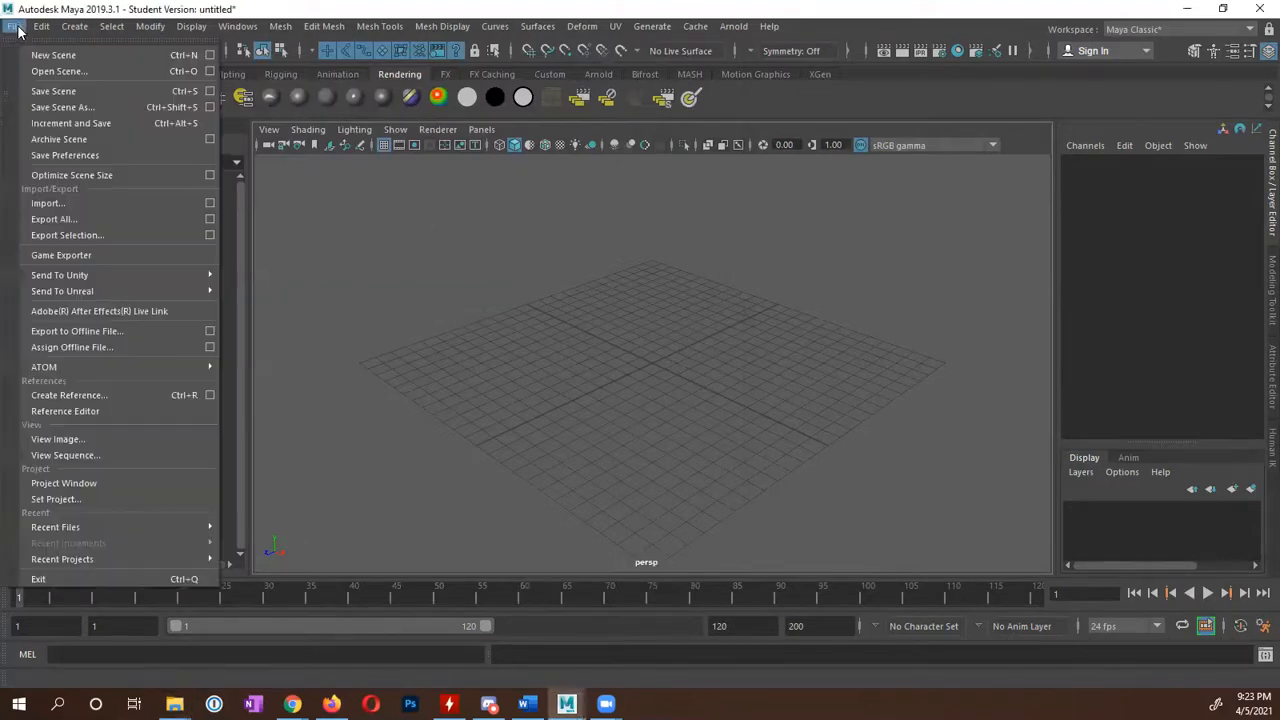
{"action": "left_click", "coordinate": [49, 72]}
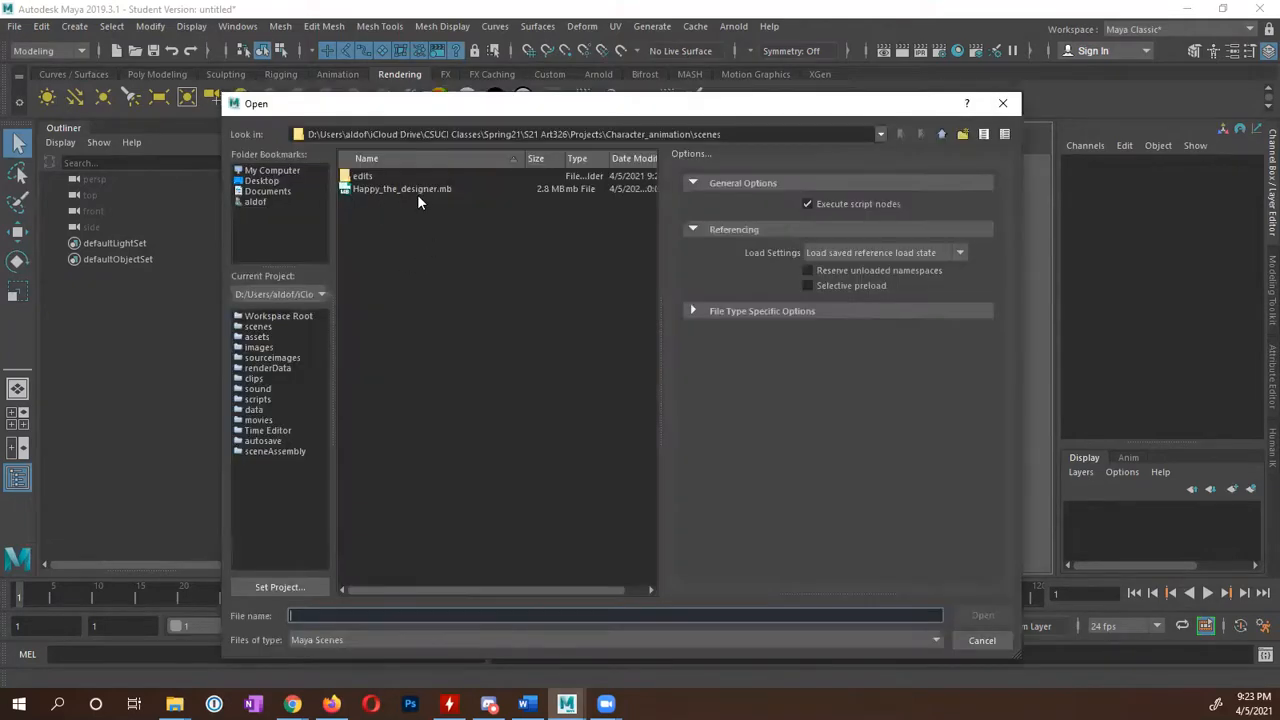
{"action": "left_click", "coordinate": [398, 188]}
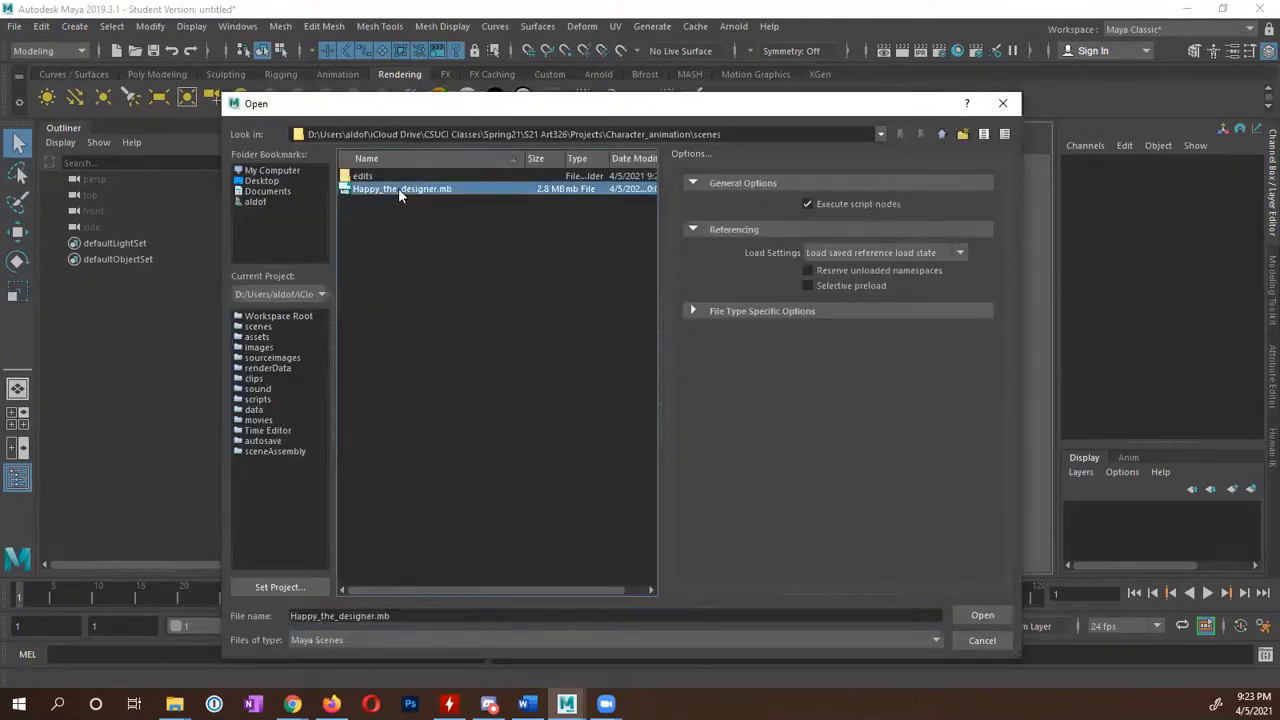
{"action": "left_click", "coordinate": [984, 615]}
{"action": "left_click", "coordinate": [640, 358]}
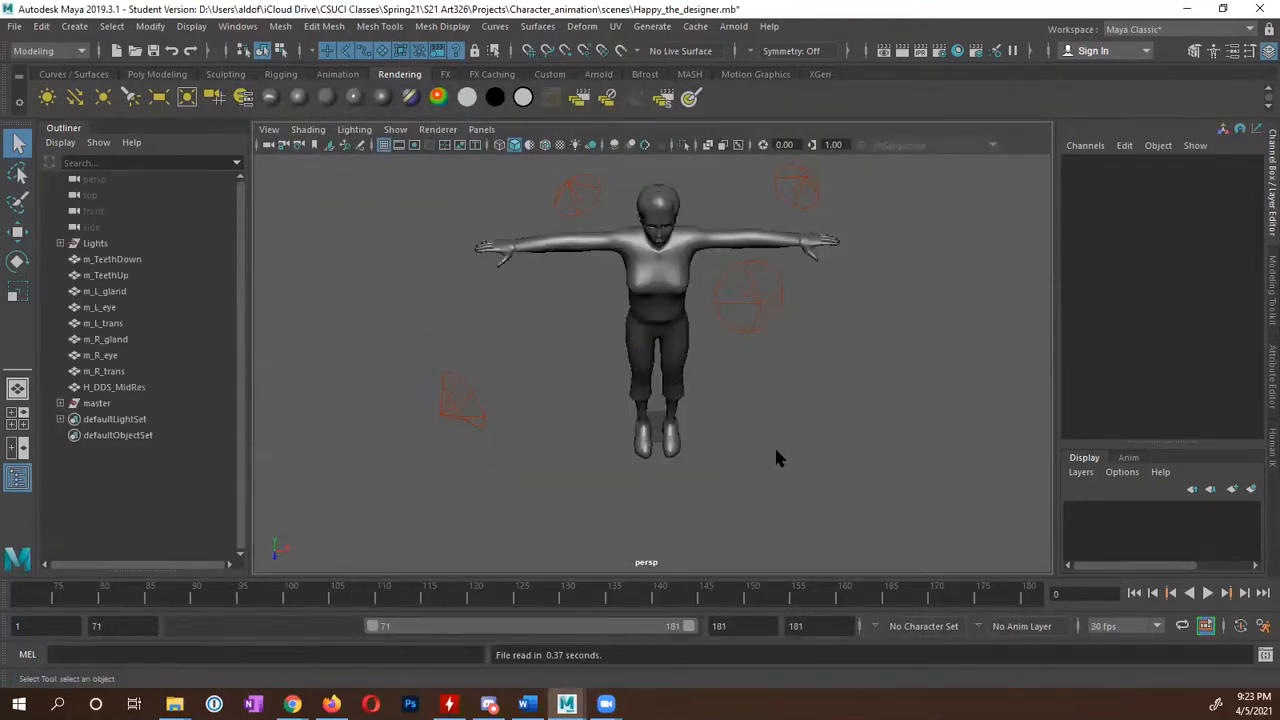
Show the character in shaded display with its texture maps and inspect it from several angles.
{"action": "left_click_drag", "start_coordinate": [775, 450], "coordinate": [691, 380], "text": "alt"}
{"action": "middle_click_drag", "start_coordinate": [692, 328], "coordinate": [750, 452], "text": "alt"}
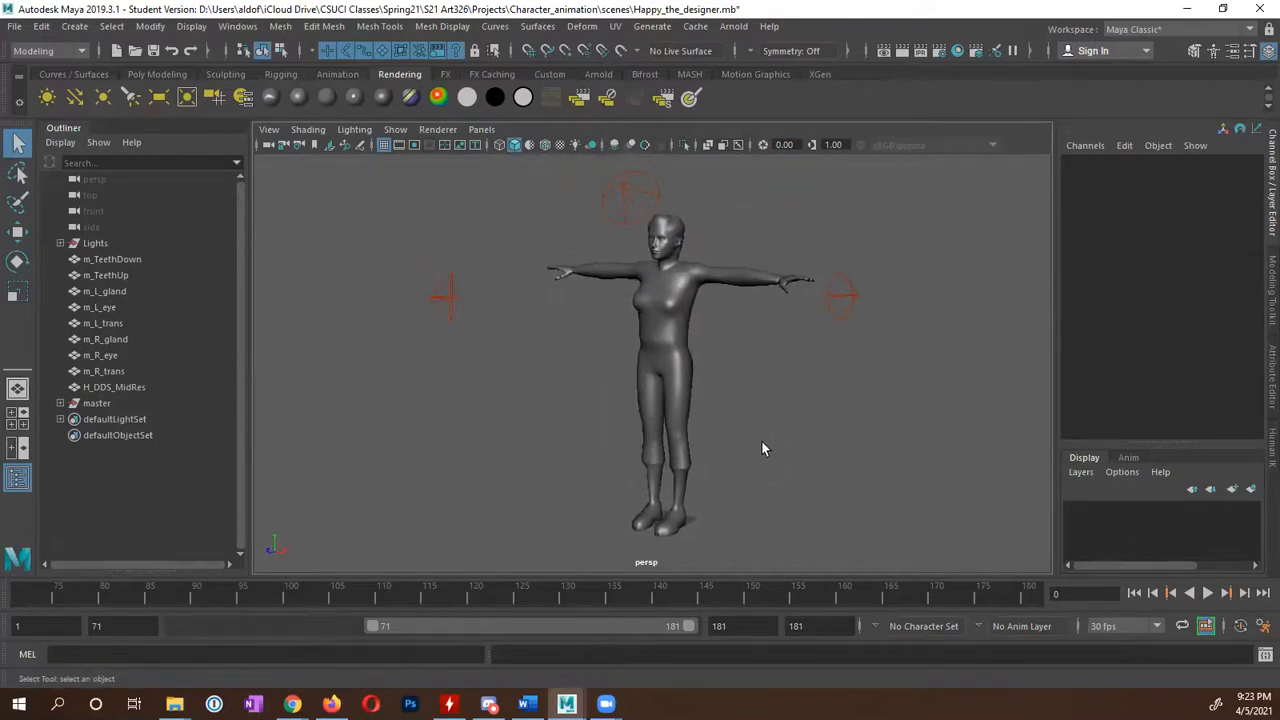
{"action": "left_click_drag", "start_coordinate": [761, 449], "coordinate": [539, 401], "text": "alt"}
{"action": "left_click_drag", "start_coordinate": [694, 371], "coordinate": [726, 395], "text": "alt"}
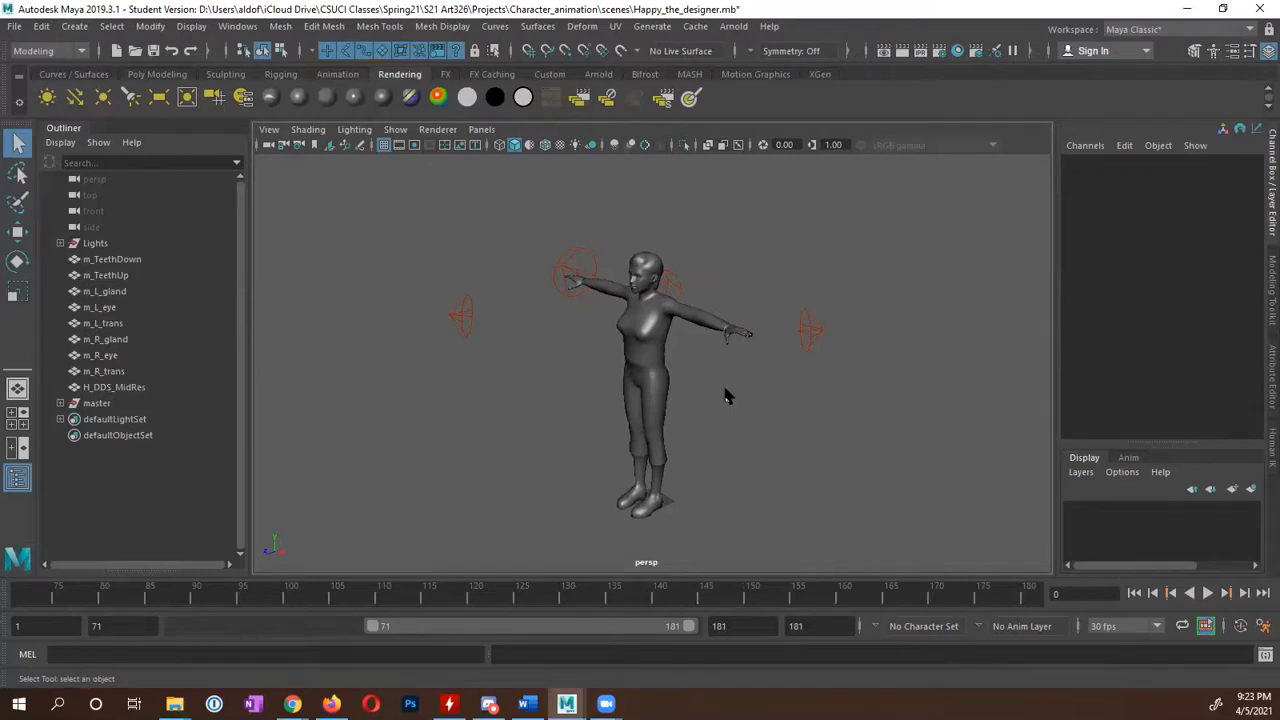
{"action": "left_click_drag", "start_coordinate": [683, 397], "coordinate": [730, 369], "text": "alt"}
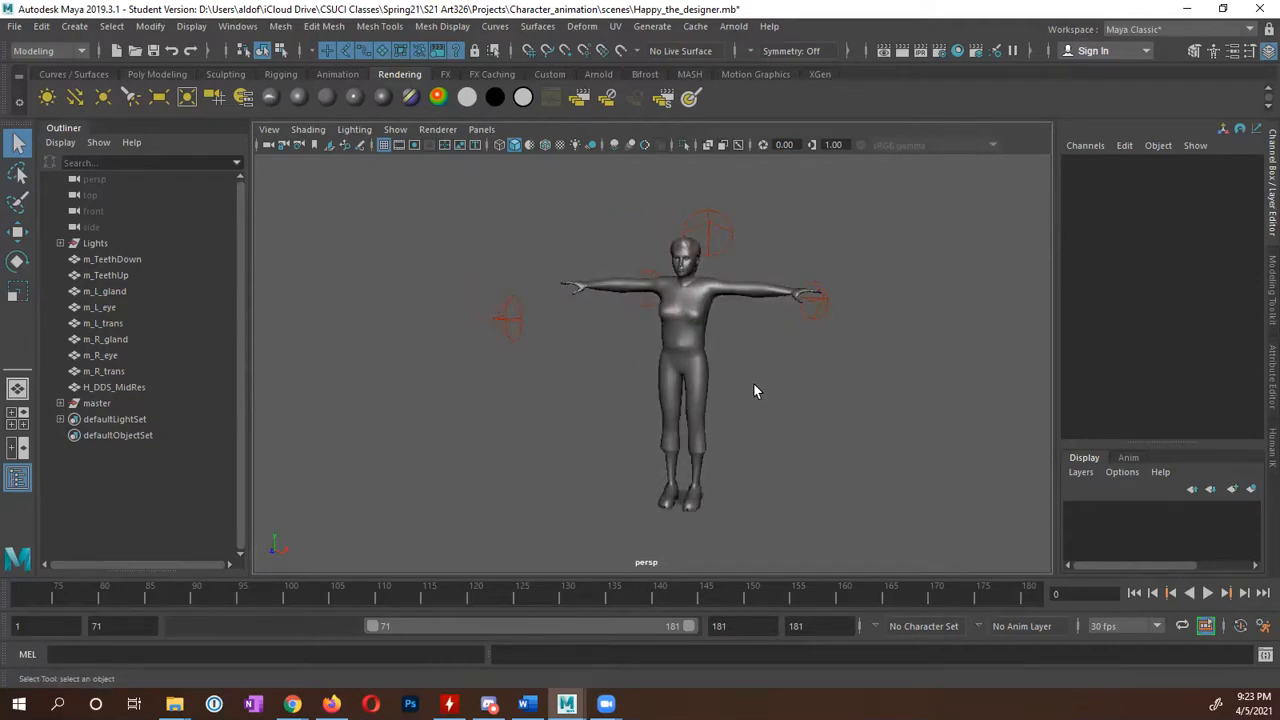
{"action": "key", "text": "6"}
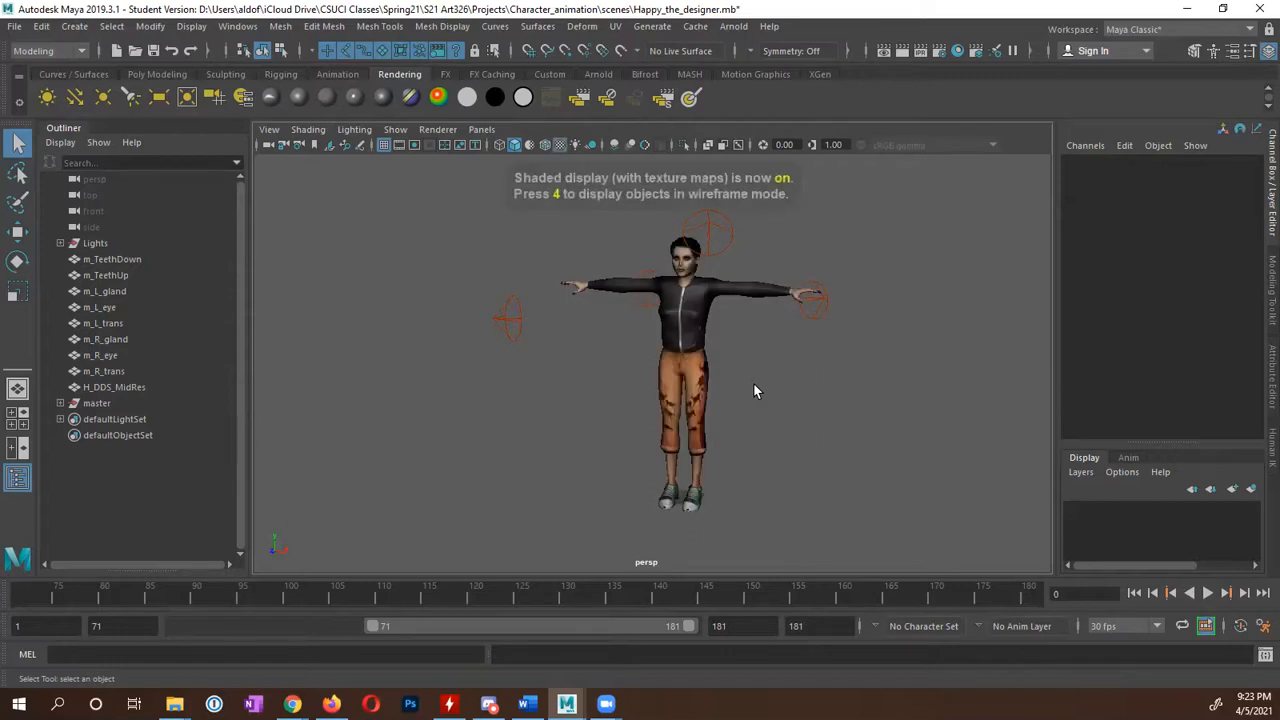
{"action": "mouse_move", "coordinate": [744, 391]}
{"action": "left_mouse_down", "text": "alt"}
{"action": "mouse_move", "coordinate": [771, 393]}
{"action": "mouse_move", "coordinate": [748, 380]}
{"action": "left_mouse_up", "text": "alt"}
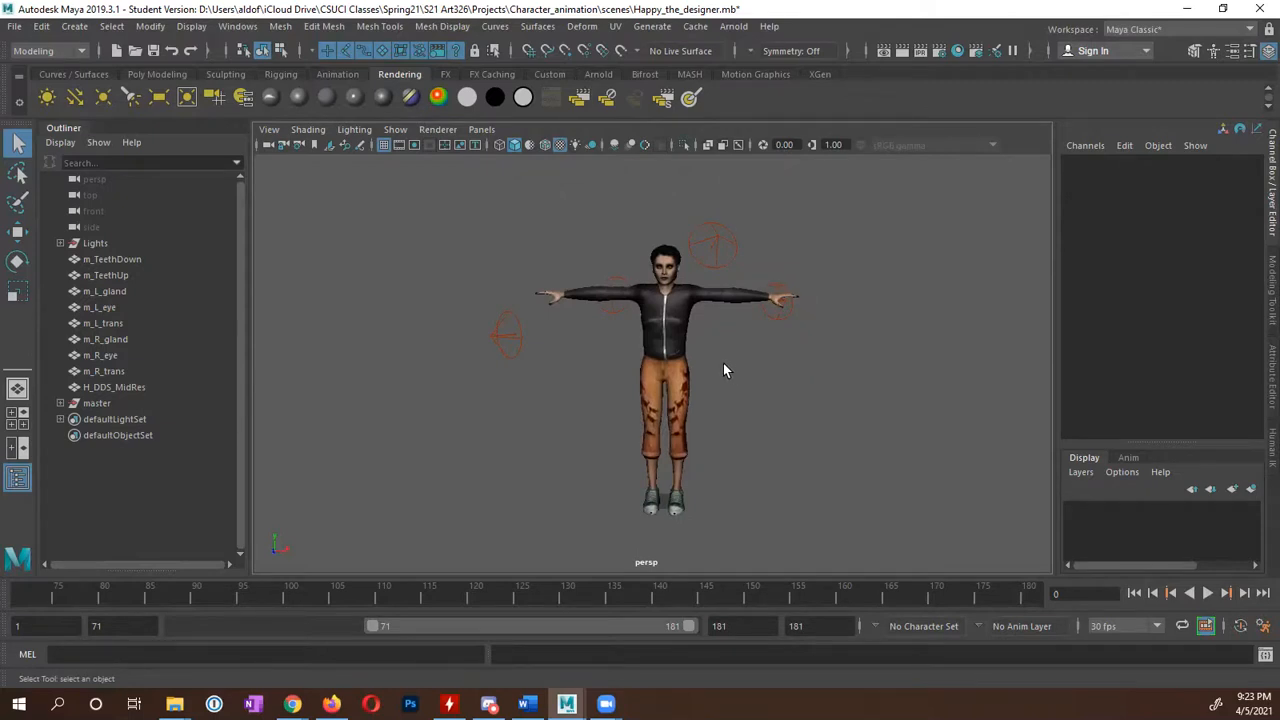
Open the color file node of the body mesh's _Body_Mid material, reload Happy_the_designer_color.jpg, and deselect the mesh.
{"action": "left_click", "coordinate": [683, 345]}
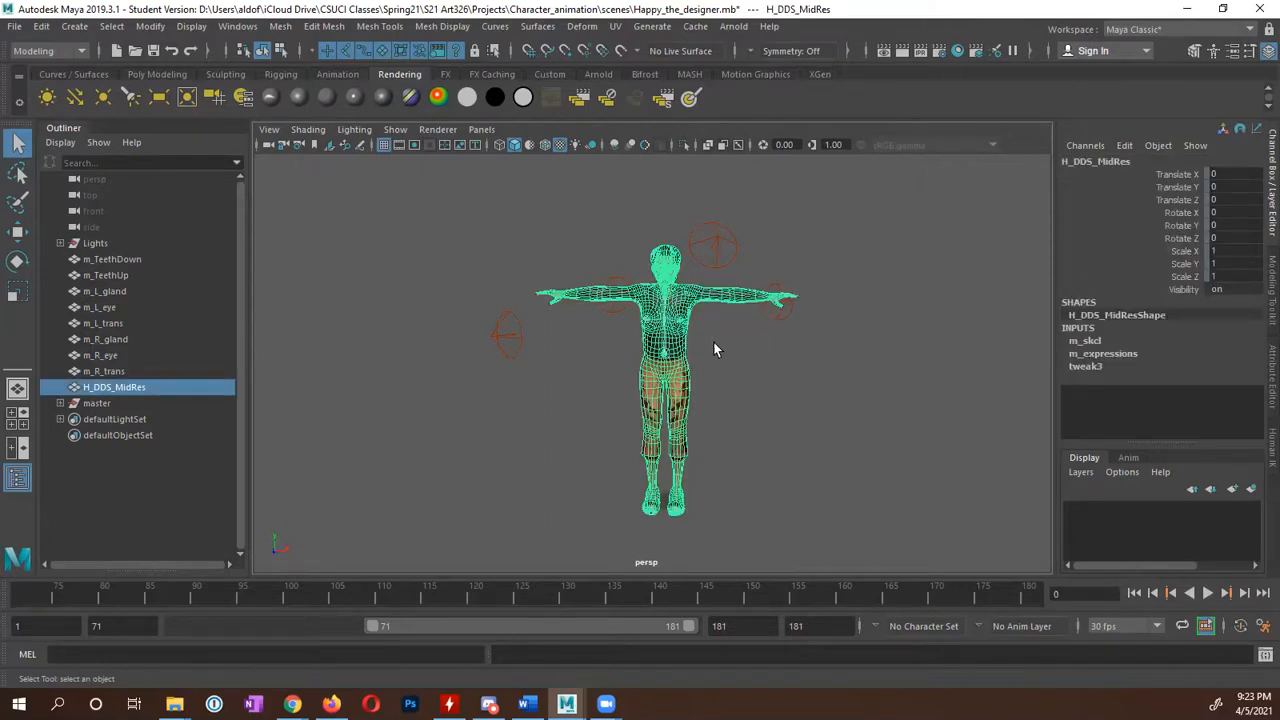
{"action": "key", "text": "ctrl+a"}
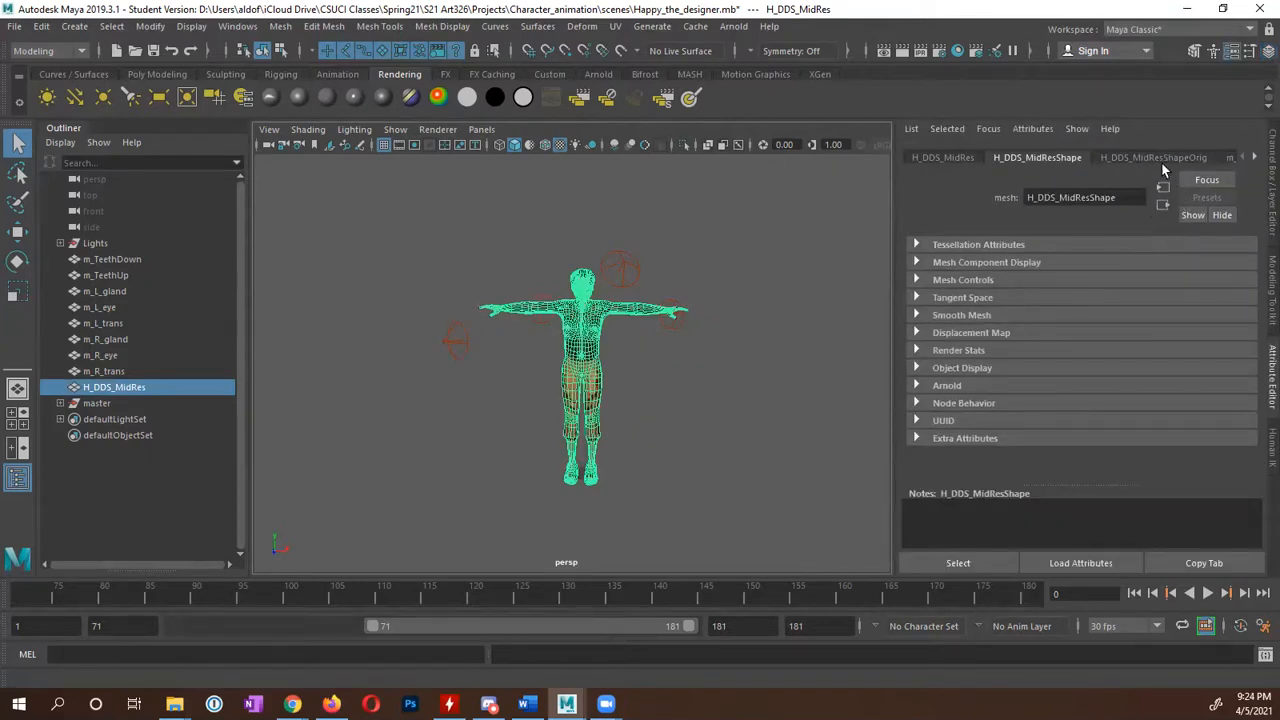
{"action": "left_click", "coordinate": [1254, 158]}
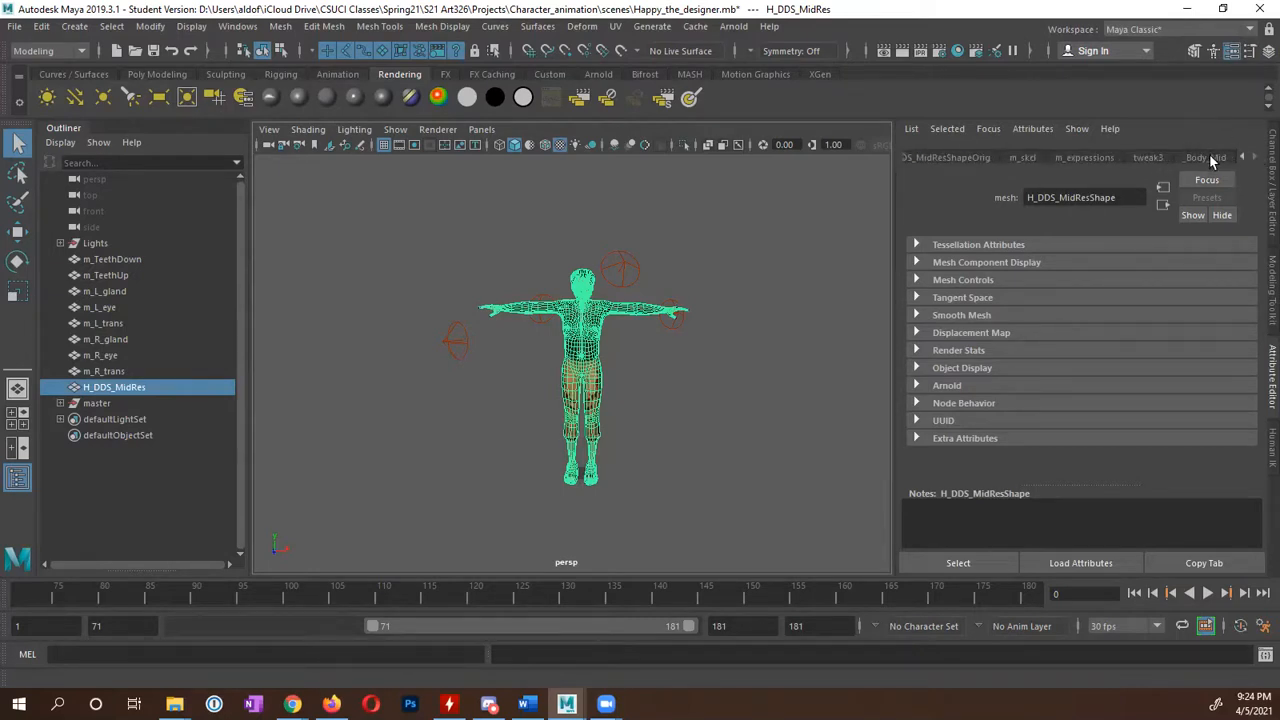
{"action": "left_click", "coordinate": [1203, 158]}
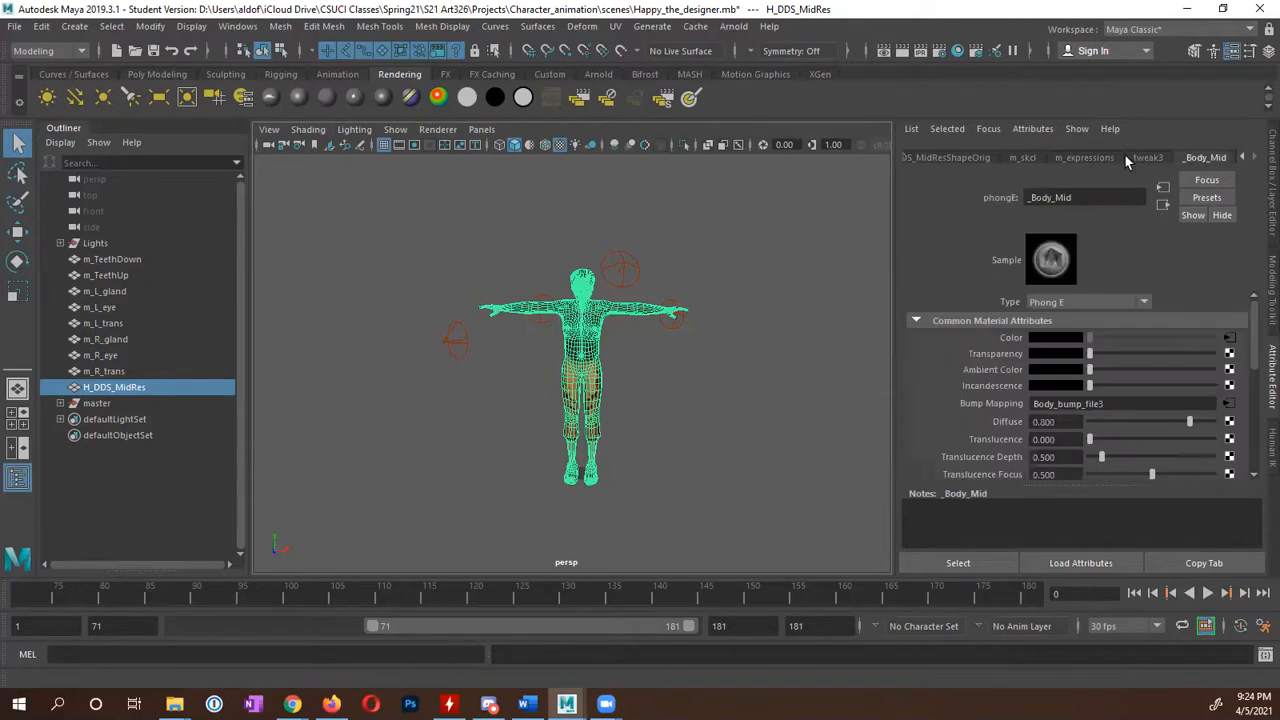
{"action": "left_click", "coordinate": [1229, 343]}
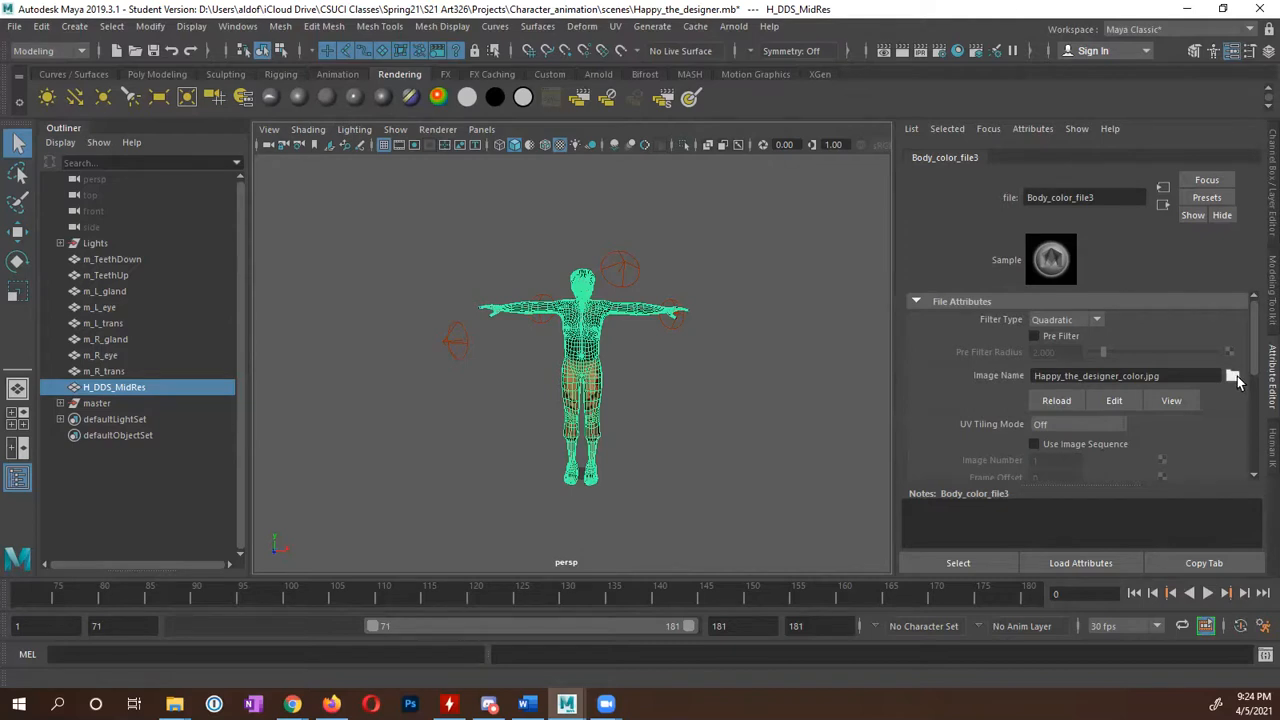
{"action": "left_click", "coordinate": [1057, 401]}
{"action": "left_click", "coordinate": [816, 345]}
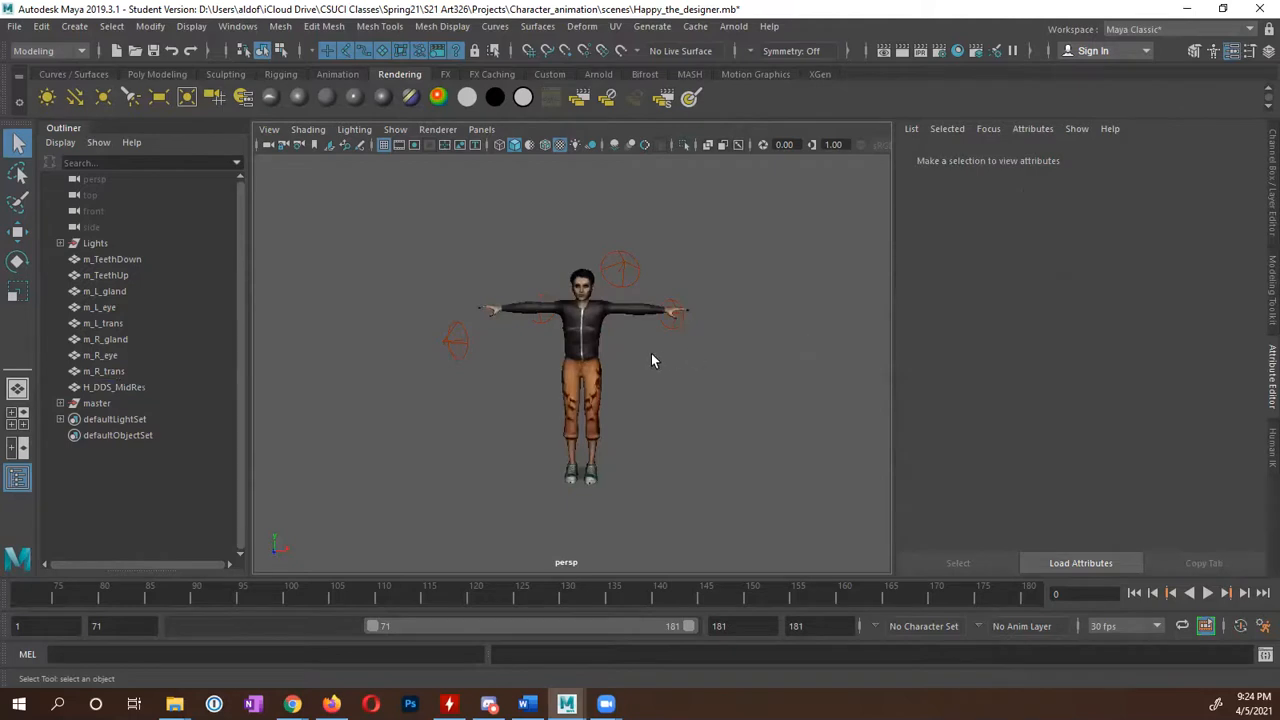
Show the HumanIK character controls and turn on X-Ray Joints so the skeleton displays through the character.
{"action": "right_click_drag", "start_coordinate": [657, 374], "coordinate": [750, 415], "text": "alt"}
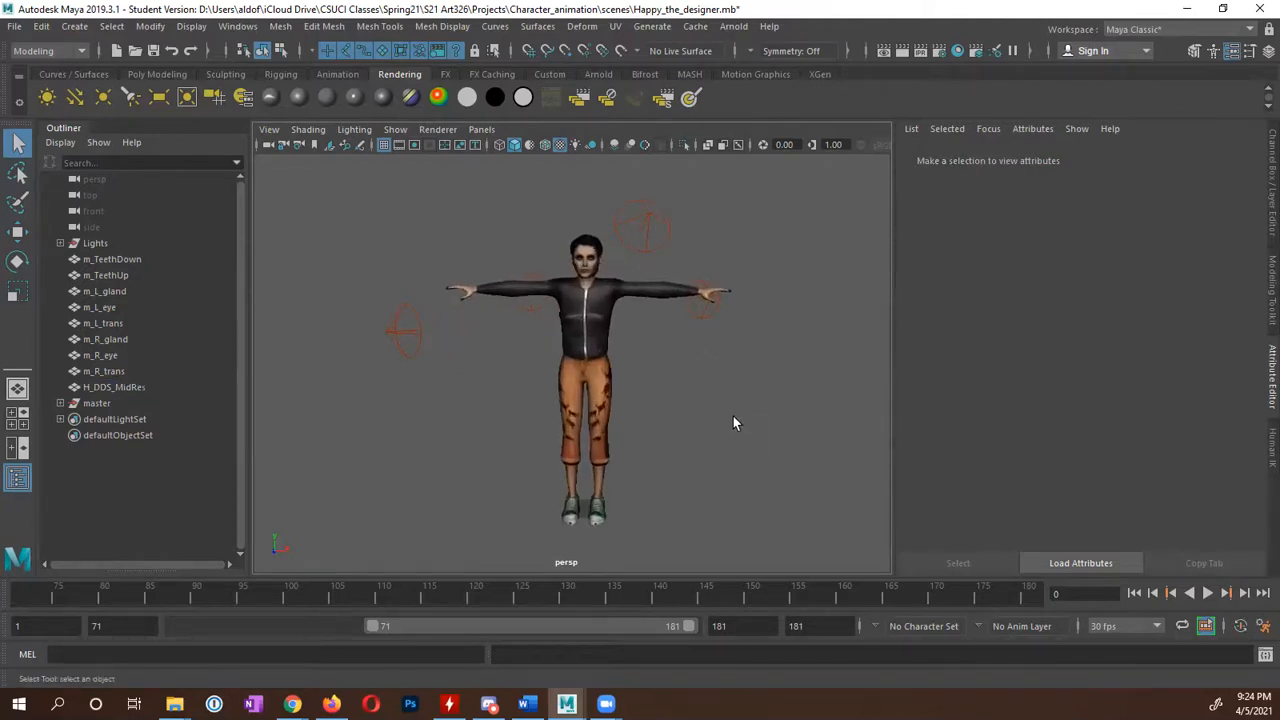
{"action": "left_click_drag", "start_coordinate": [718, 434], "coordinate": [720, 429], "text": "alt"}
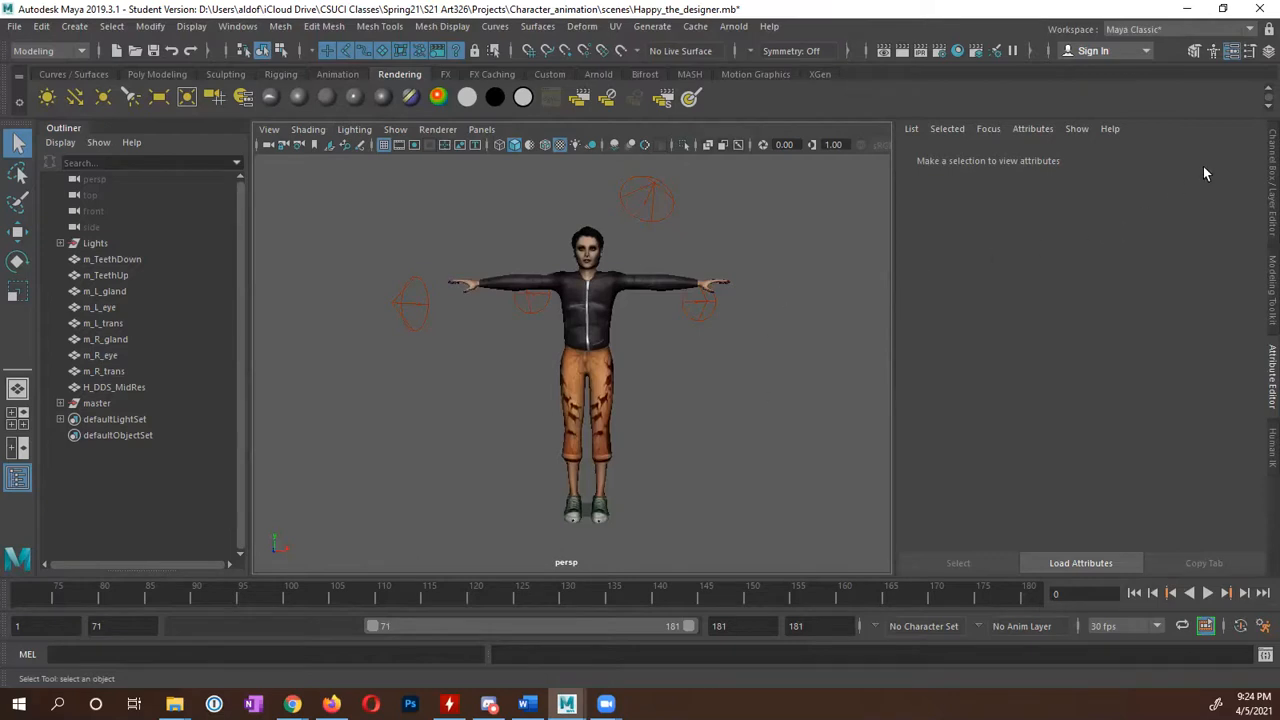
{"action": "left_click", "coordinate": [1213, 52]}
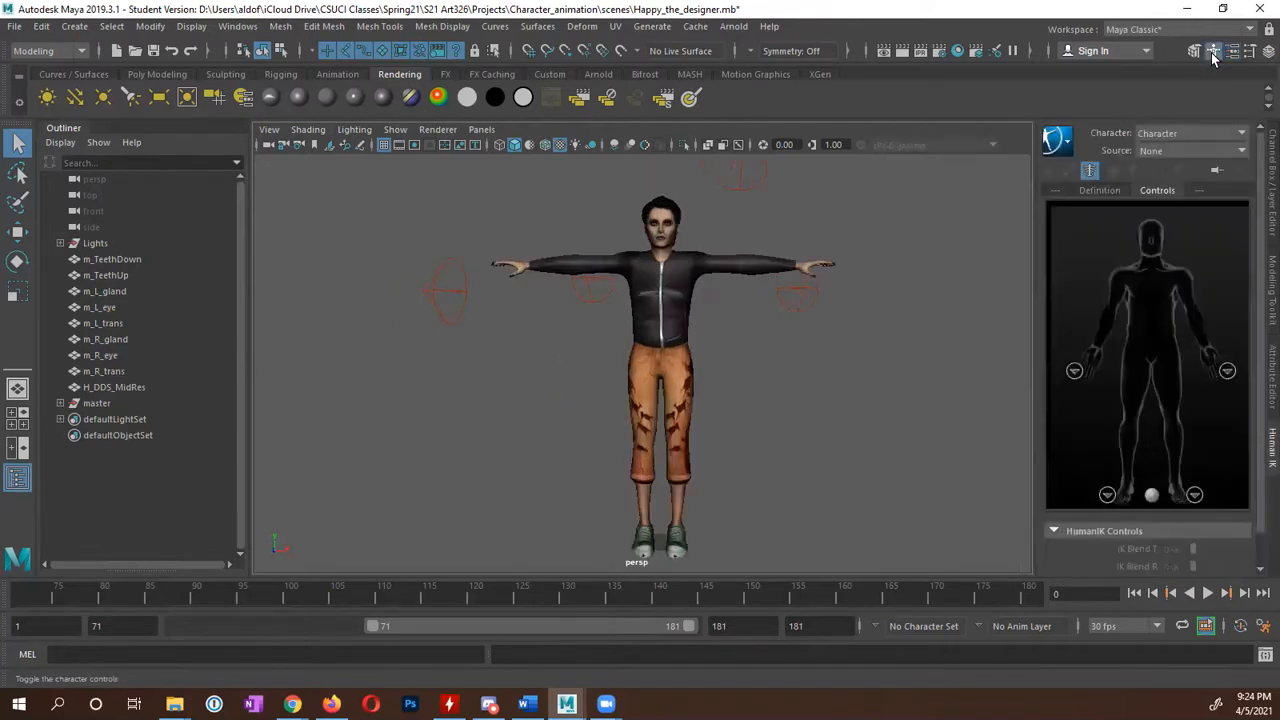
{"action": "middle_click_drag", "start_coordinate": [880, 345], "coordinate": [827, 363], "text": "alt"}
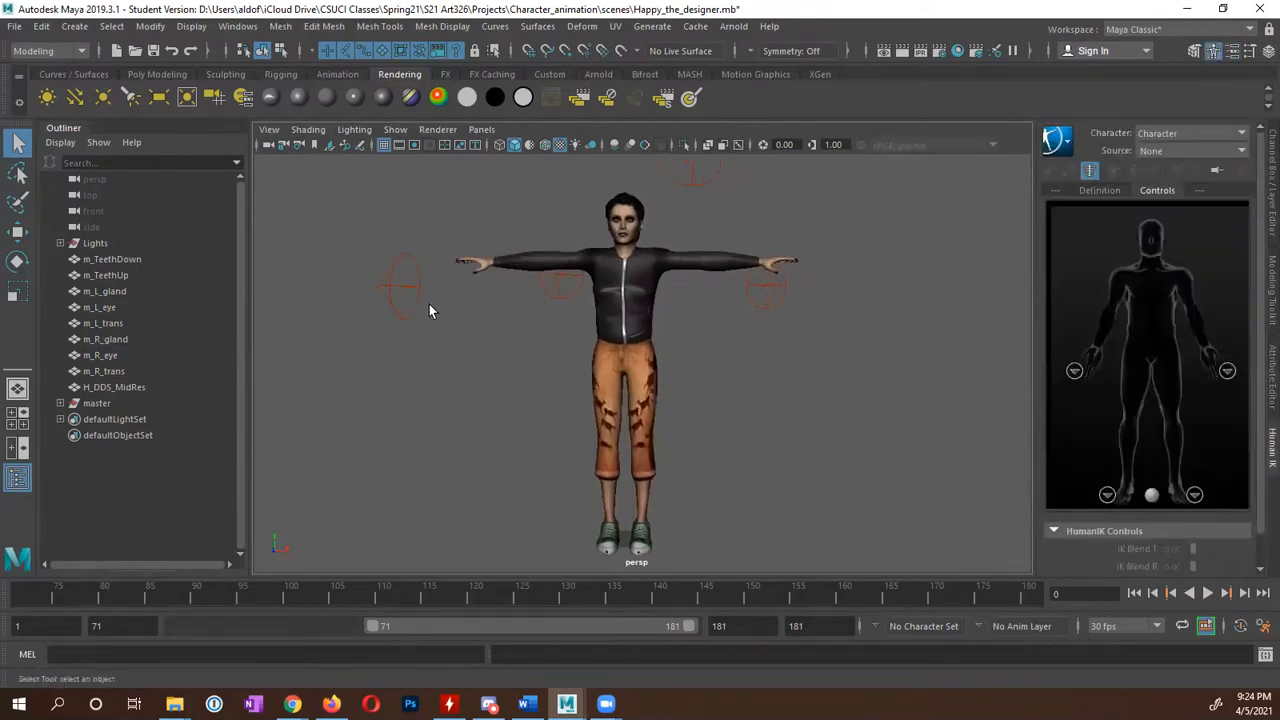
{"action": "left_click", "coordinate": [310, 131]}
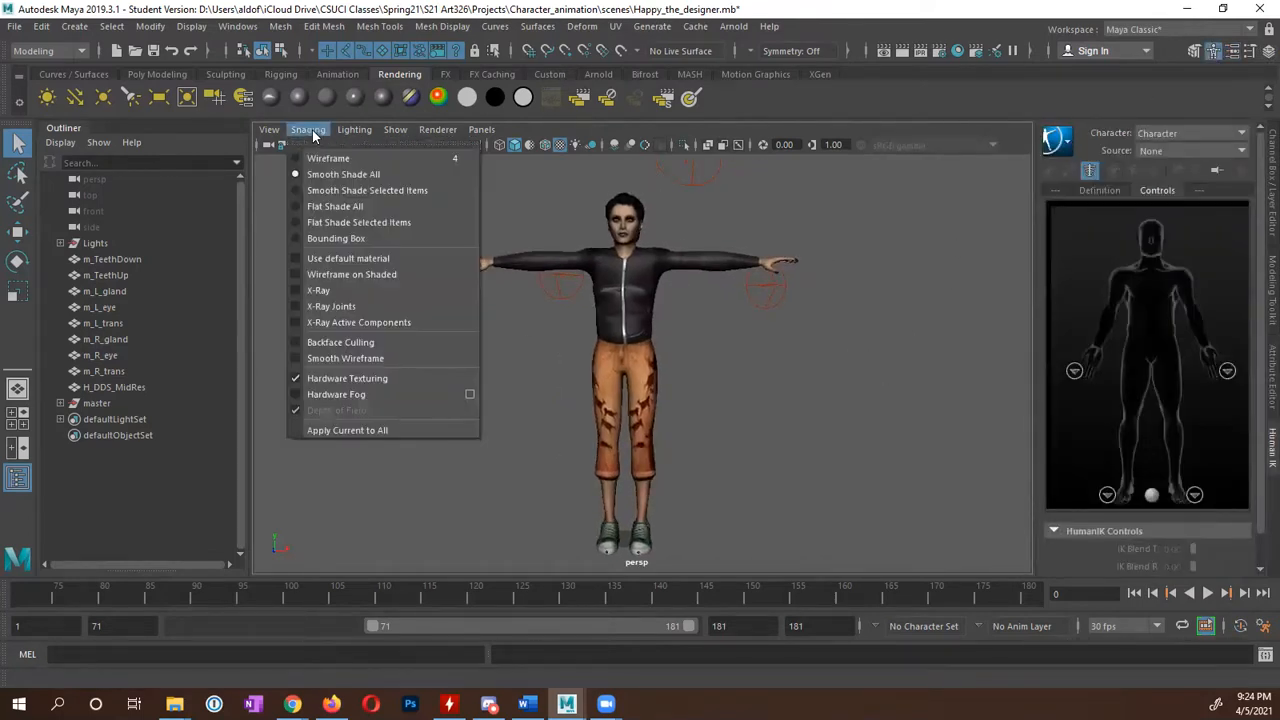
{"action": "left_click", "coordinate": [299, 308]}
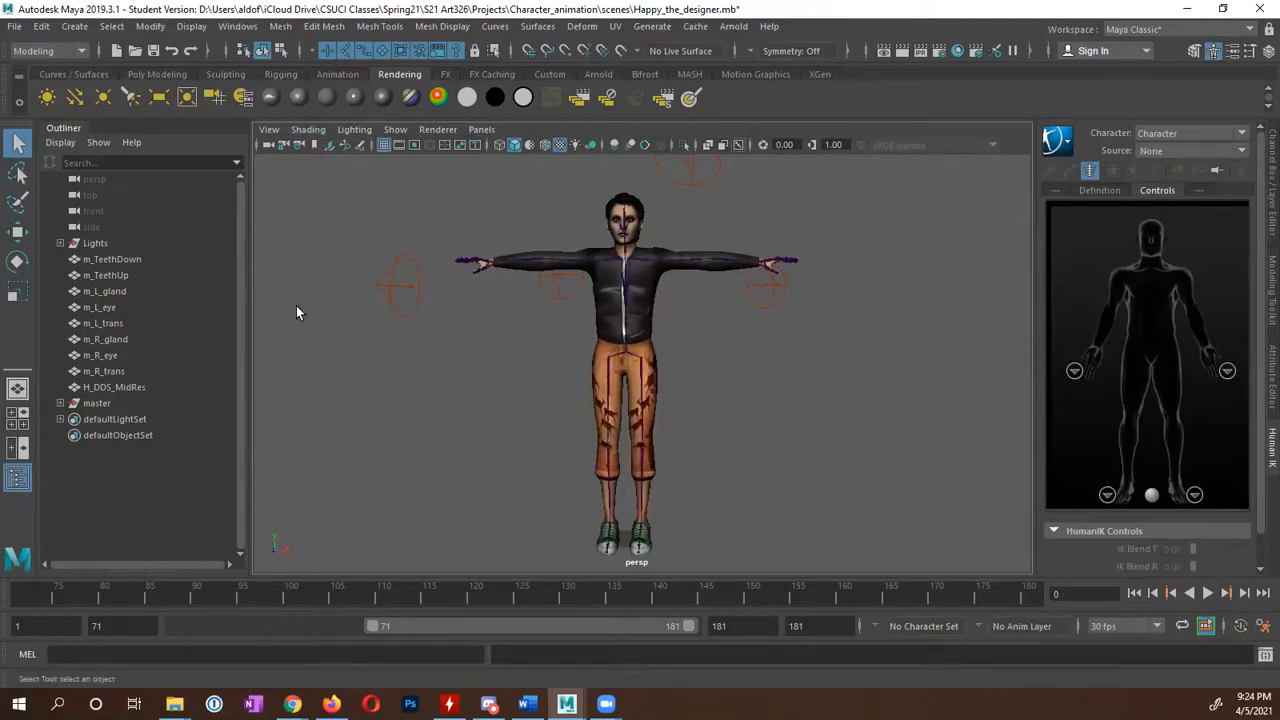
Expand the master and Reference groups, select the Hips joint, and inspect the character's skeleton from several angles.
{"action": "left_click", "coordinate": [60, 403]}
{"action": "left_click", "coordinate": [69, 419]}
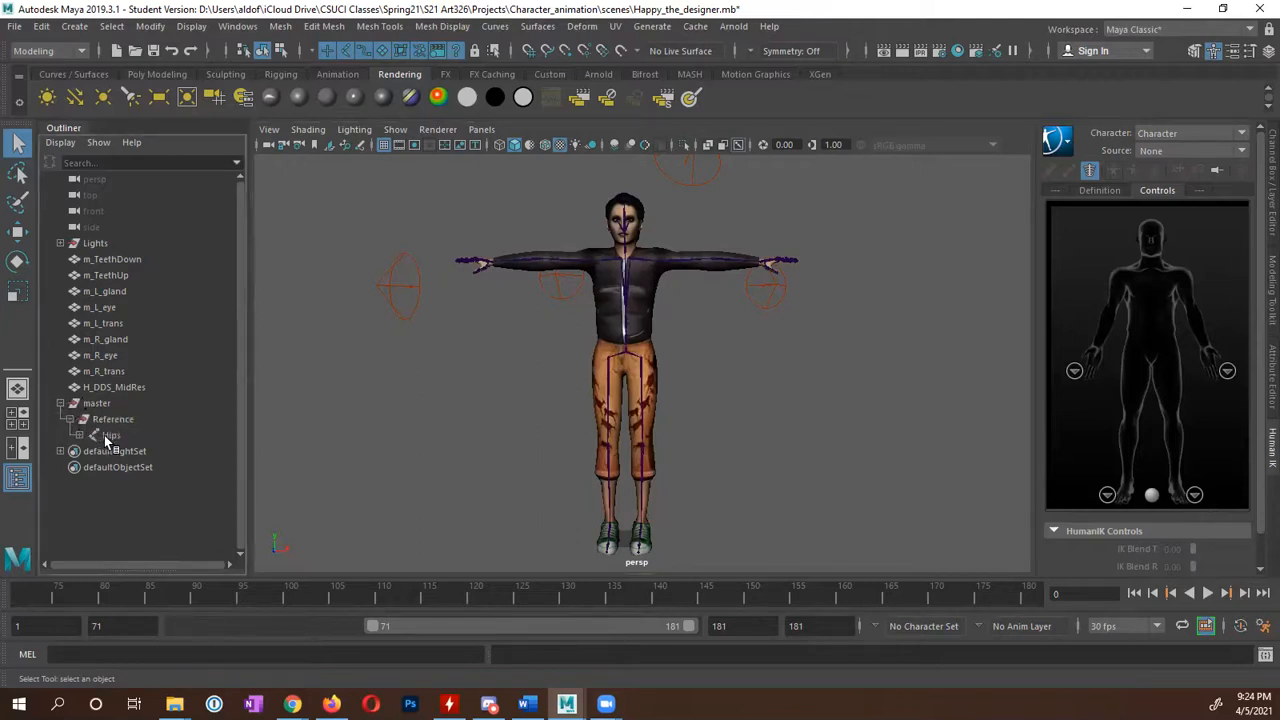
{"action": "left_click", "coordinate": [104, 435]}
{"action": "left_click_drag", "start_coordinate": [734, 397], "coordinate": [726, 356], "text": "alt"}
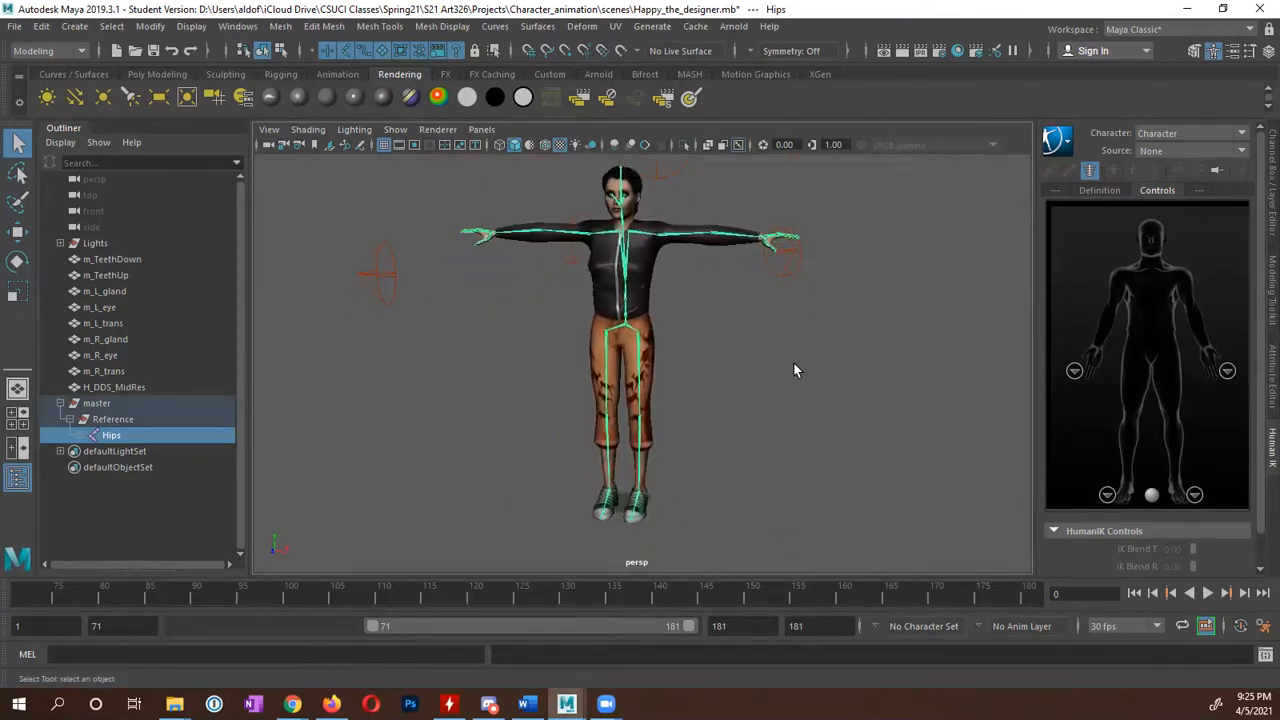
{"action": "left_click_drag", "start_coordinate": [794, 366], "coordinate": [822, 371], "text": "alt"}
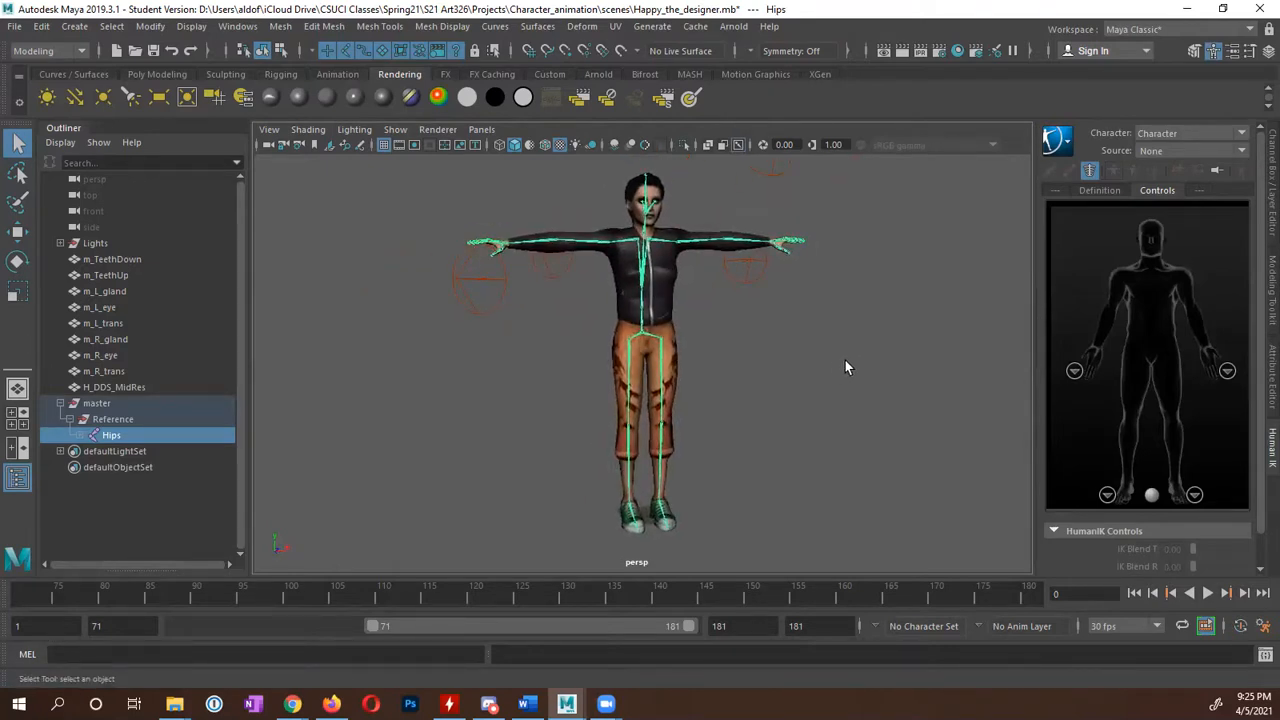
Check the character's HumanIK skeleton definition and set its source to Control Rig.
{"action": "left_click", "coordinate": [1104, 190]}
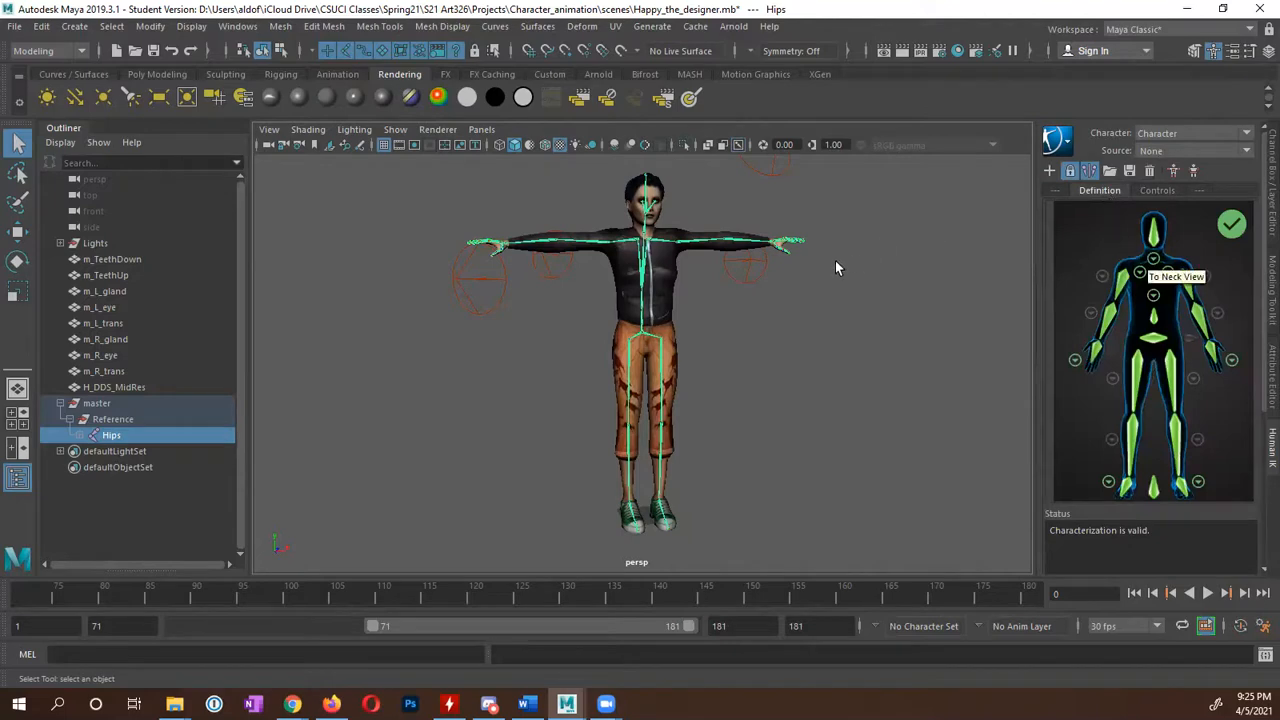
{"action": "left_click_drag", "start_coordinate": [806, 289], "coordinate": [757, 294], "text": "alt"}
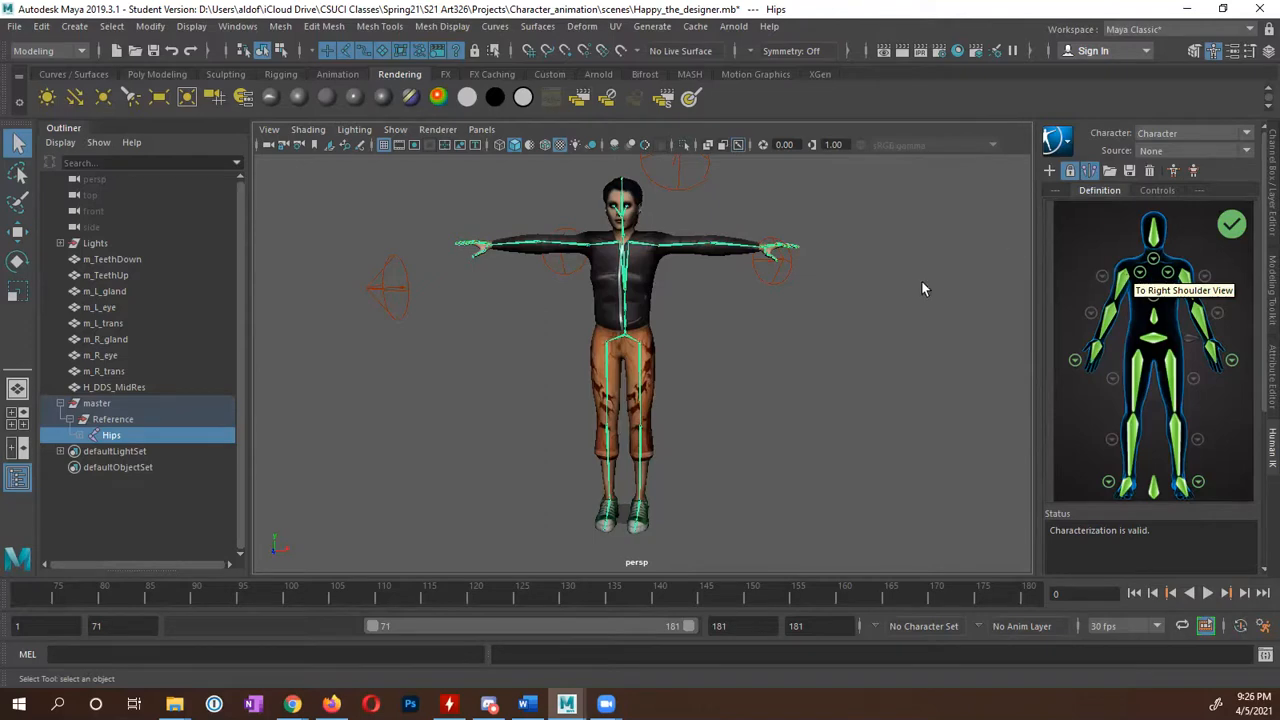
{"action": "left_click", "coordinate": [1170, 151]}
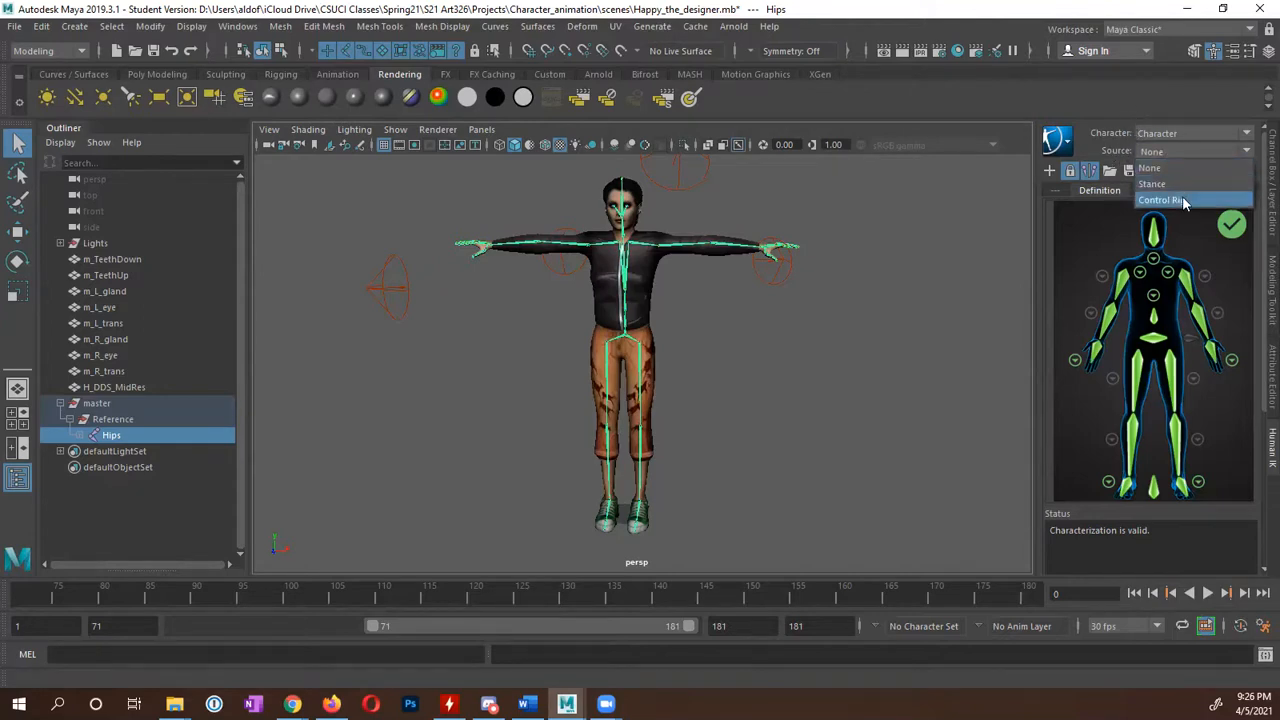
{"action": "left_click", "coordinate": [1183, 201]}
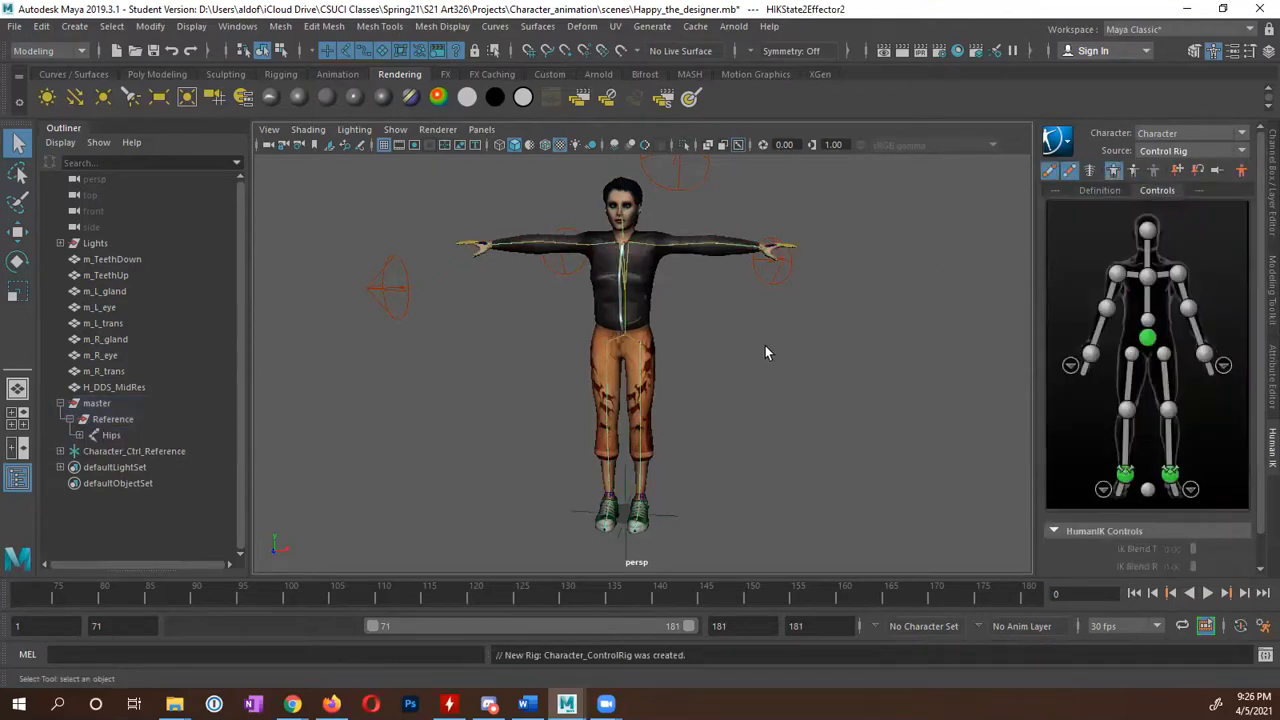
{"action": "mouse_move", "coordinate": [742, 377]}
{"action": "left_mouse_down", "text": "alt"}
{"action": "mouse_move", "coordinate": [760, 374]}
{"action": "mouse_move", "coordinate": [734, 379]}
{"action": "left_mouse_up", "text": "alt"}
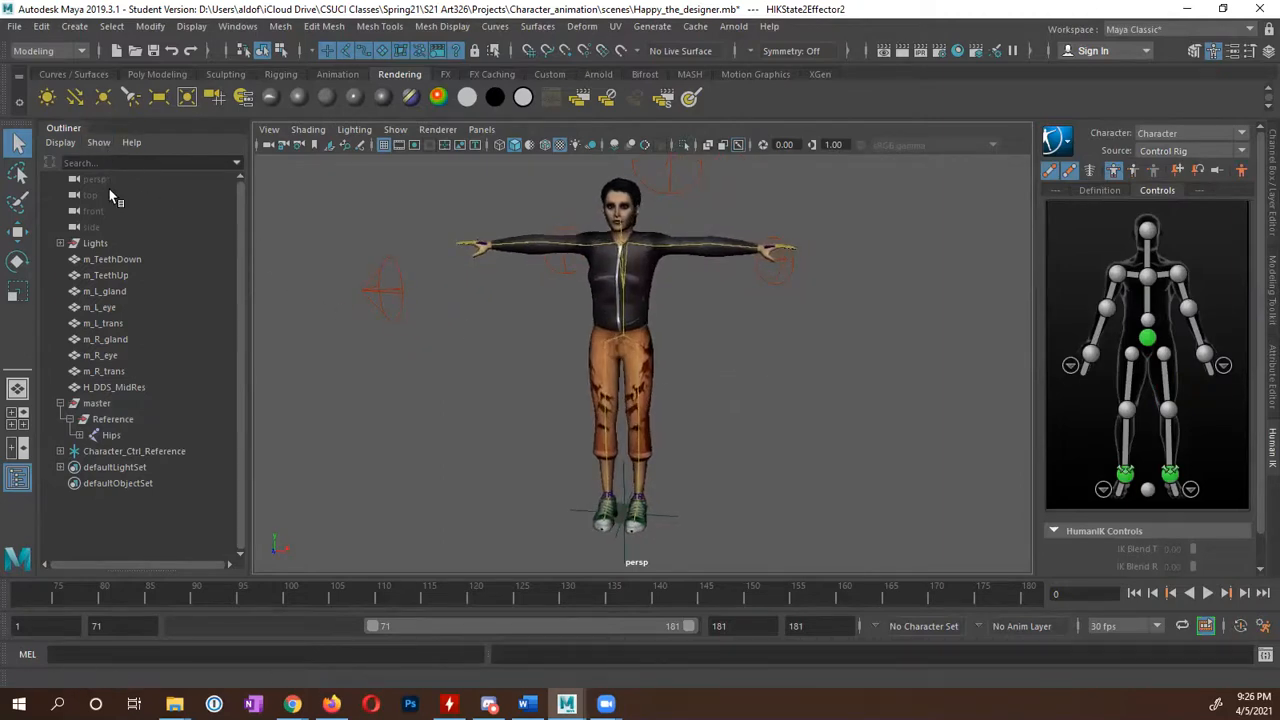
Try moving the whole character across the ground with Character_Ctrl_Reference, and undo the move.
{"action": "left_click", "coordinate": [242, 28]}
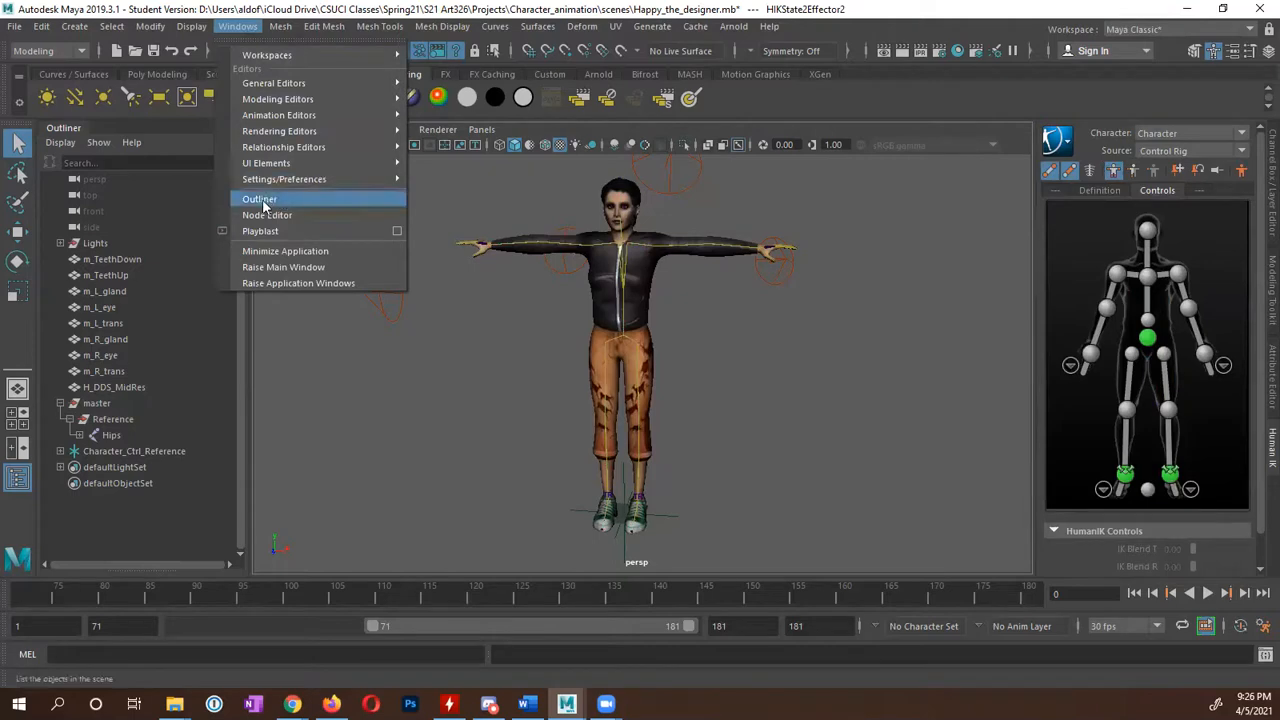
{"action": "left_click", "coordinate": [197, 304]}
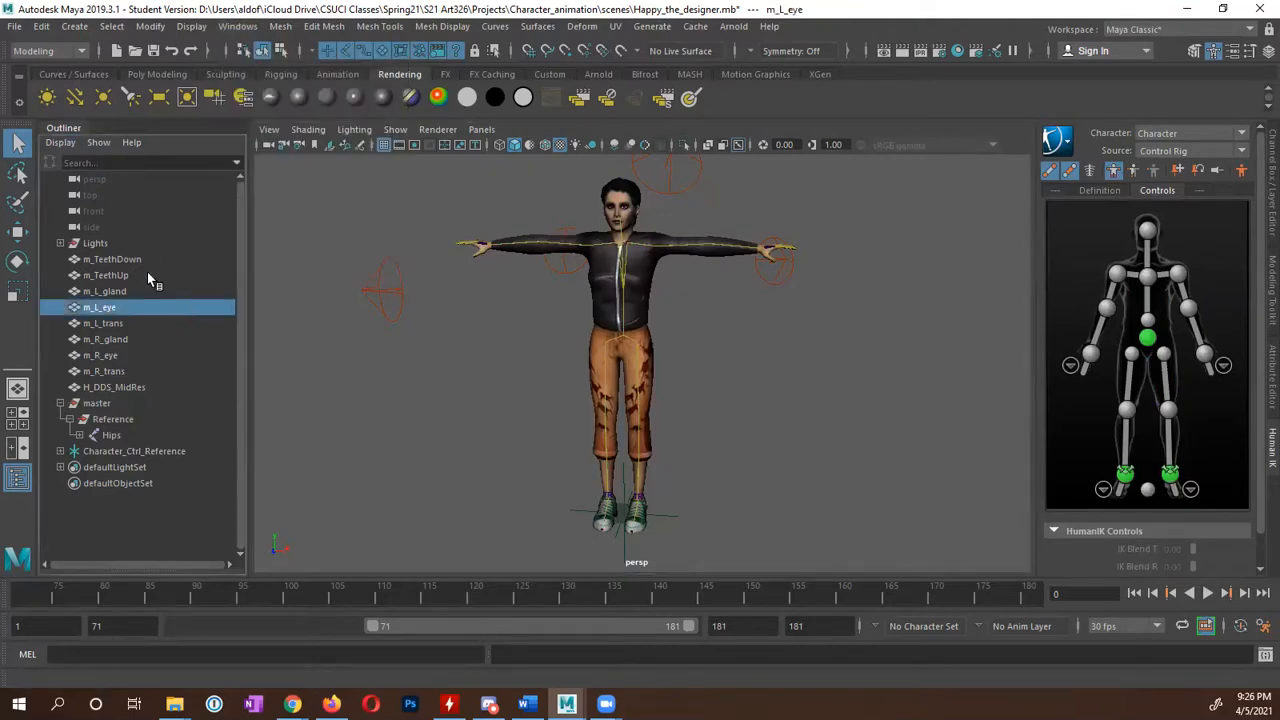
{"action": "left_click", "coordinate": [101, 450]}
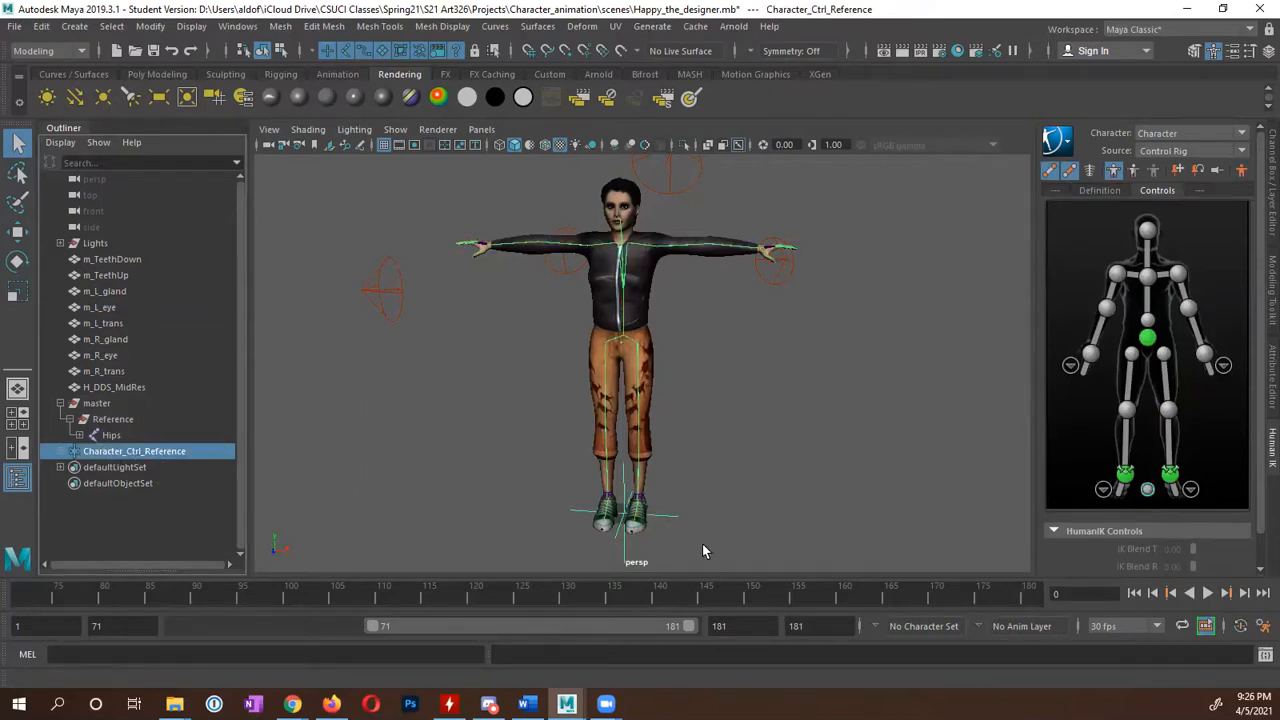
{"action": "key", "text": "w"}
{"action": "left_click_drag", "start_coordinate": [670, 545], "coordinate": [710, 537], "text": "alt"}
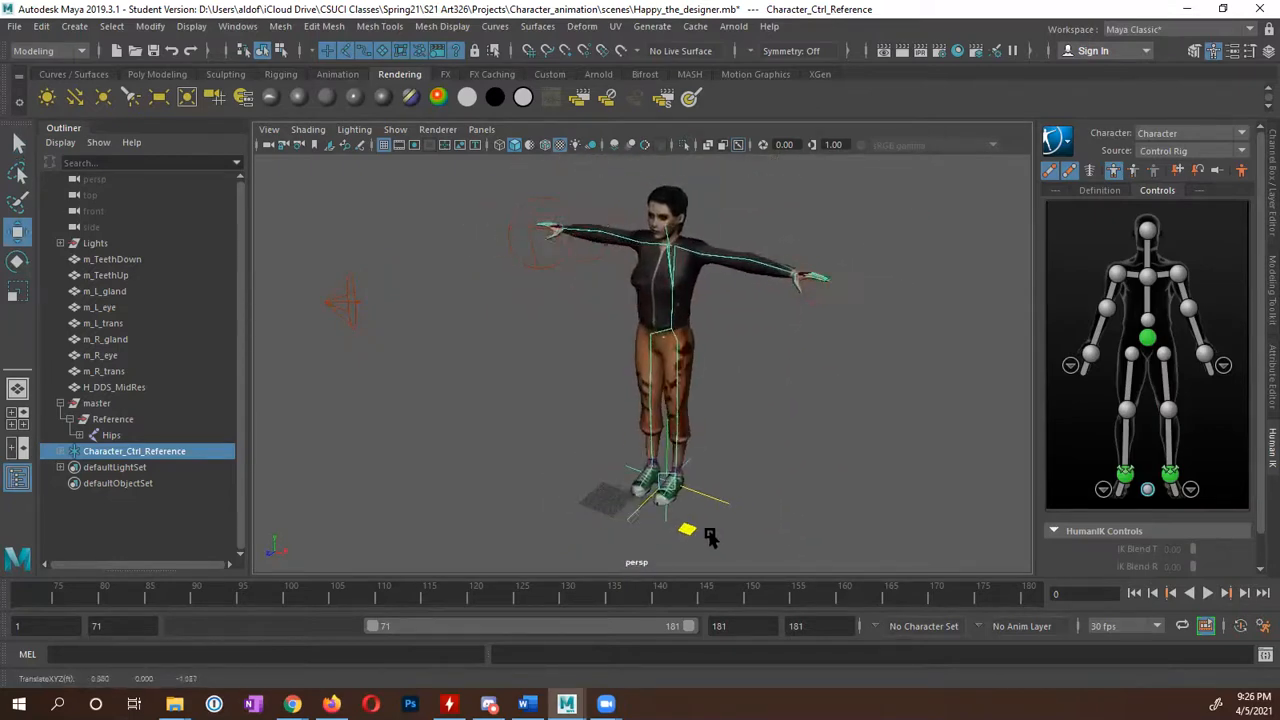
{"action": "key", "text": "ctrl+z"}
{"action": "key", "text": "ctrl+z"}
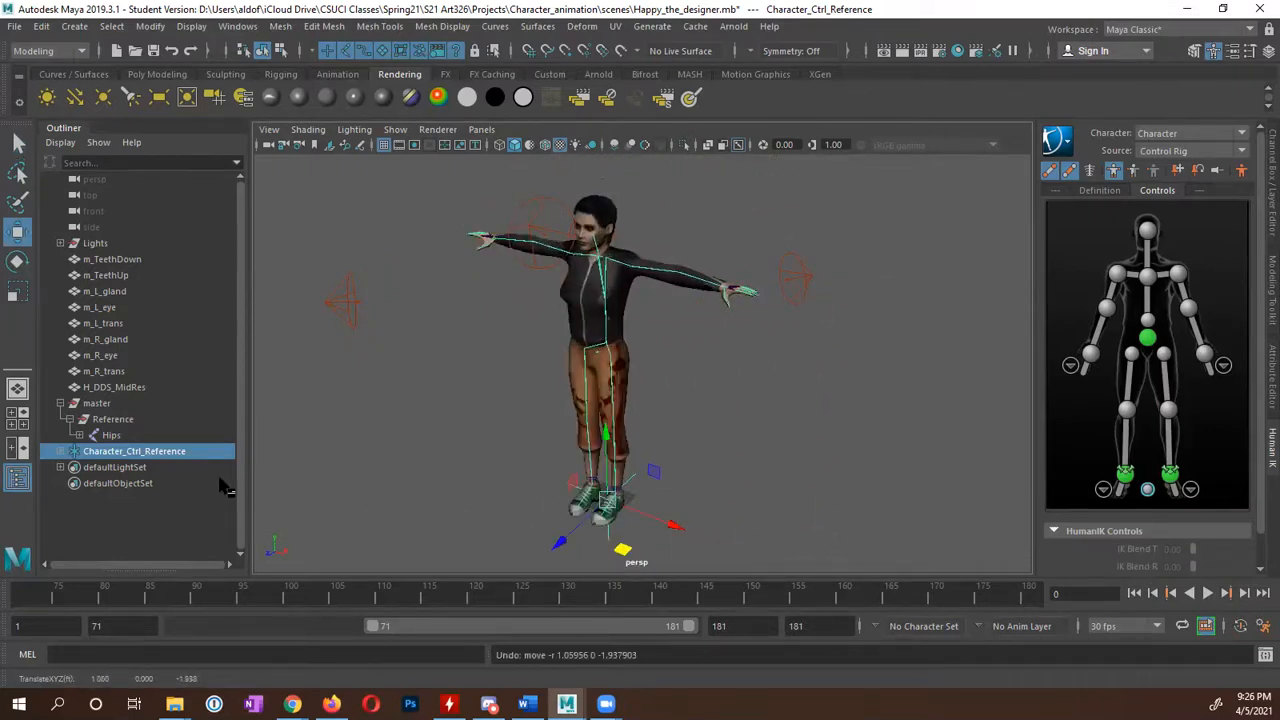
Expand Character_Ctrl_Reference and look through the control rig effectors it contains.
{"action": "left_click", "coordinate": [61, 451]}
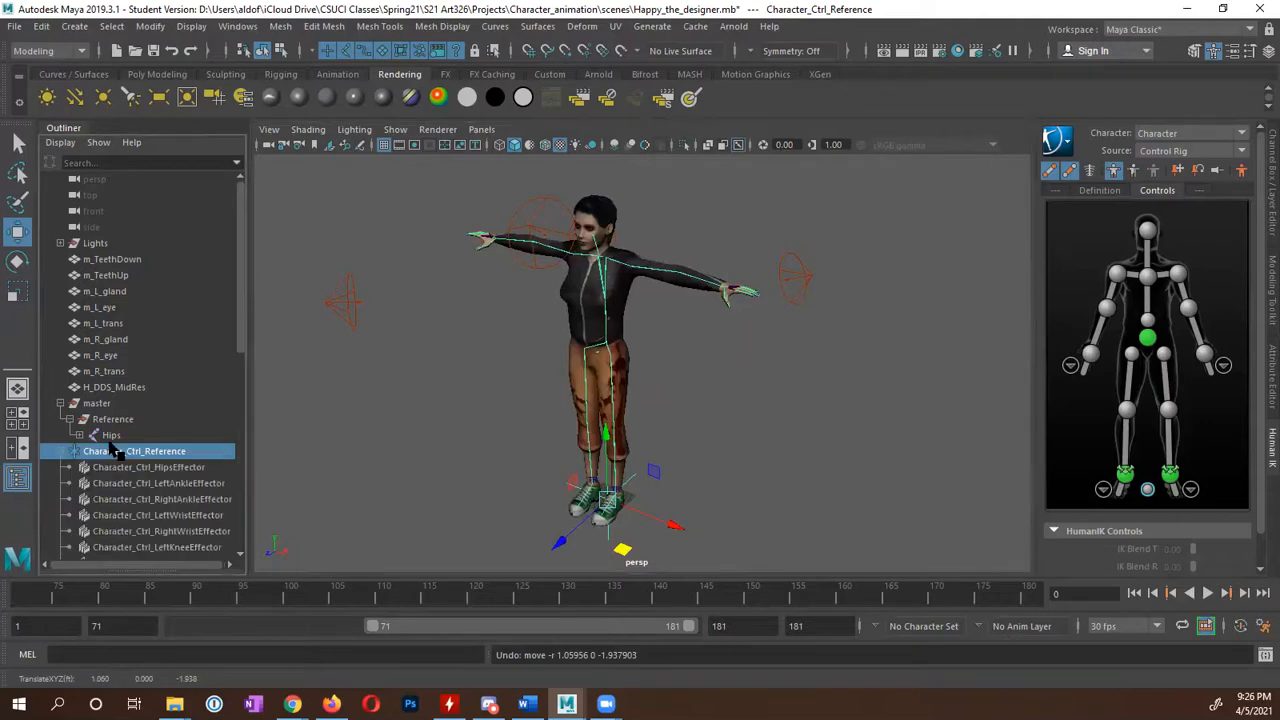
{"action": "scroll", "coordinate": [168, 432], "scroll_direction": "down", "scroll_amount": 3}
{"action": "scroll", "coordinate": [185, 350], "scroll_direction": "down", "scroll_amount": 3}
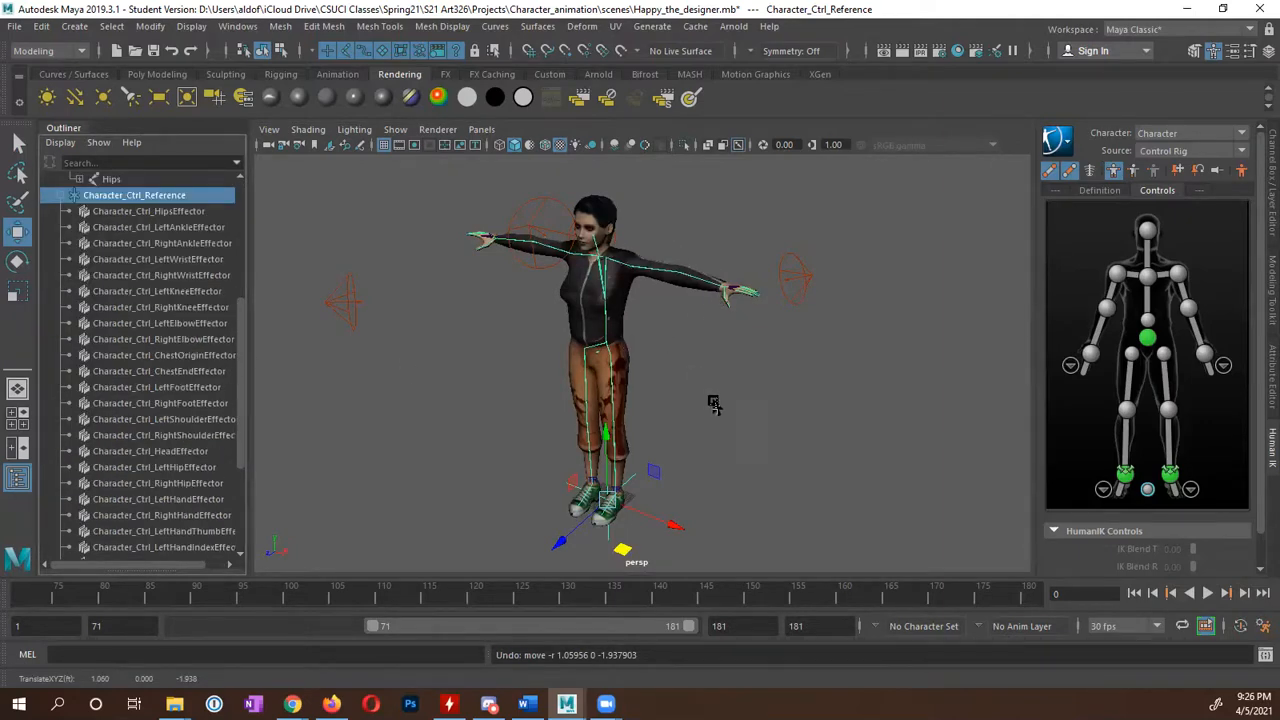
{"action": "left_click_drag", "start_coordinate": [713, 403], "coordinate": [750, 395], "text": "alt"}
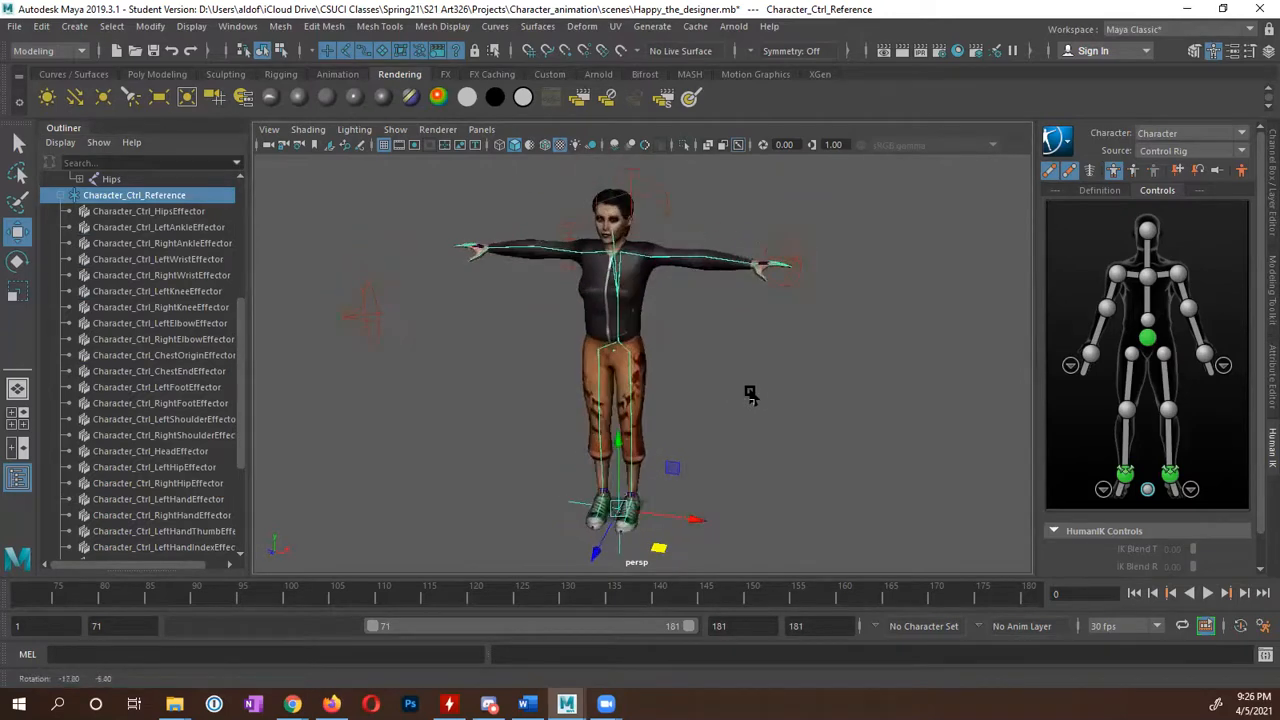
Save the scene as Happy_the_designer_ReadyForPosing.mb in the project's scenes folder, accepting the student version notice.
{"action": "left_click", "coordinate": [15, 27]}
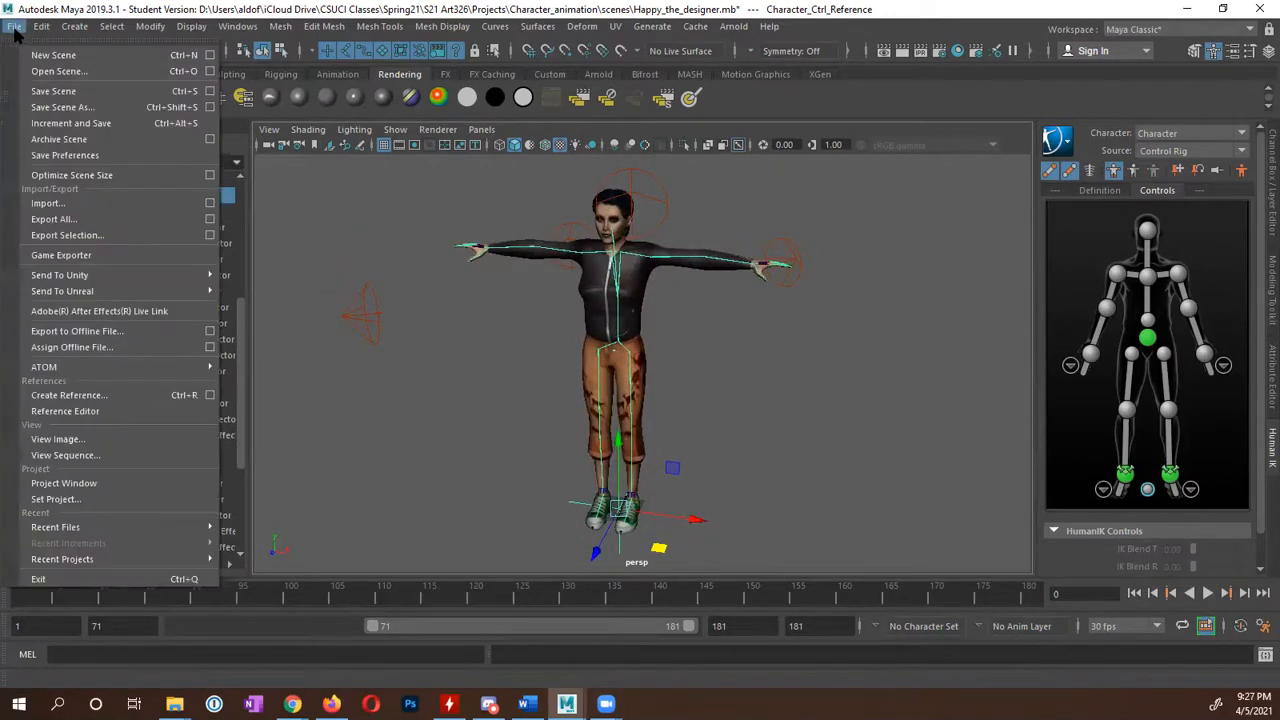
{"action": "left_click", "coordinate": [63, 107]}
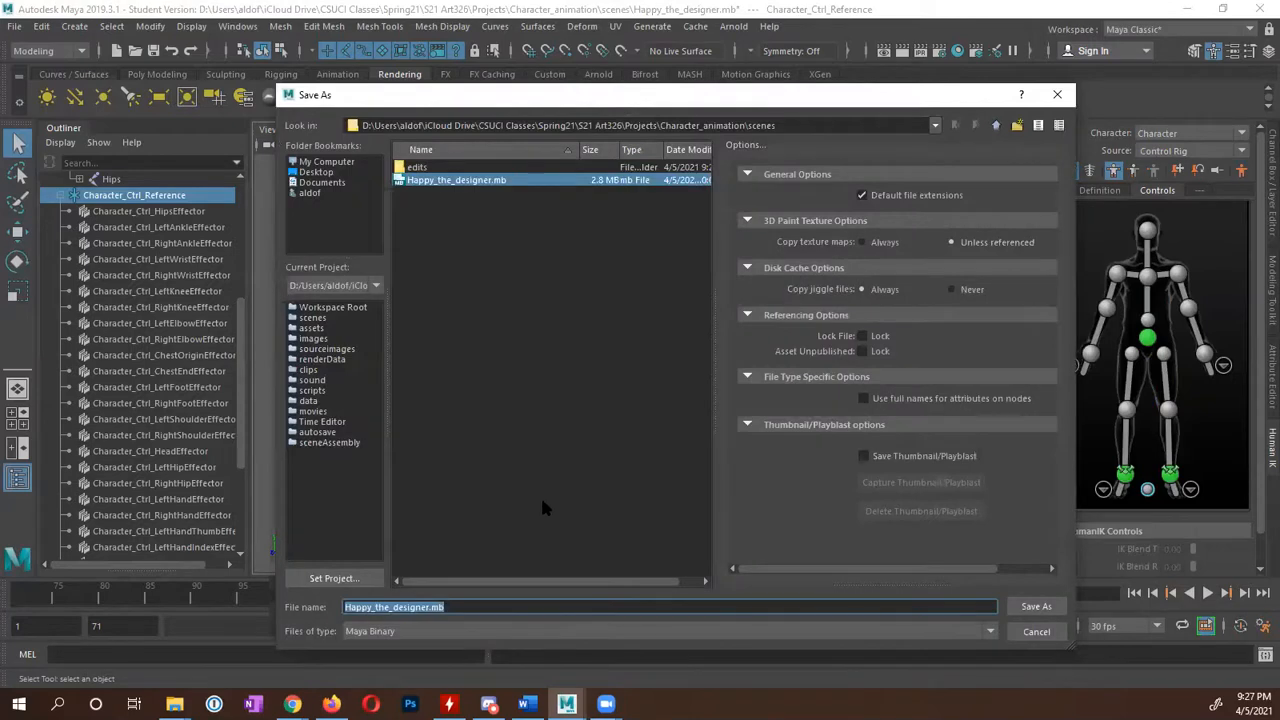
{"action": "key", "text": "End"}
{"action": "key", "text": "Left"}
{"action": "key", "text": "Left"}
{"action": "key", "text": "Left"}
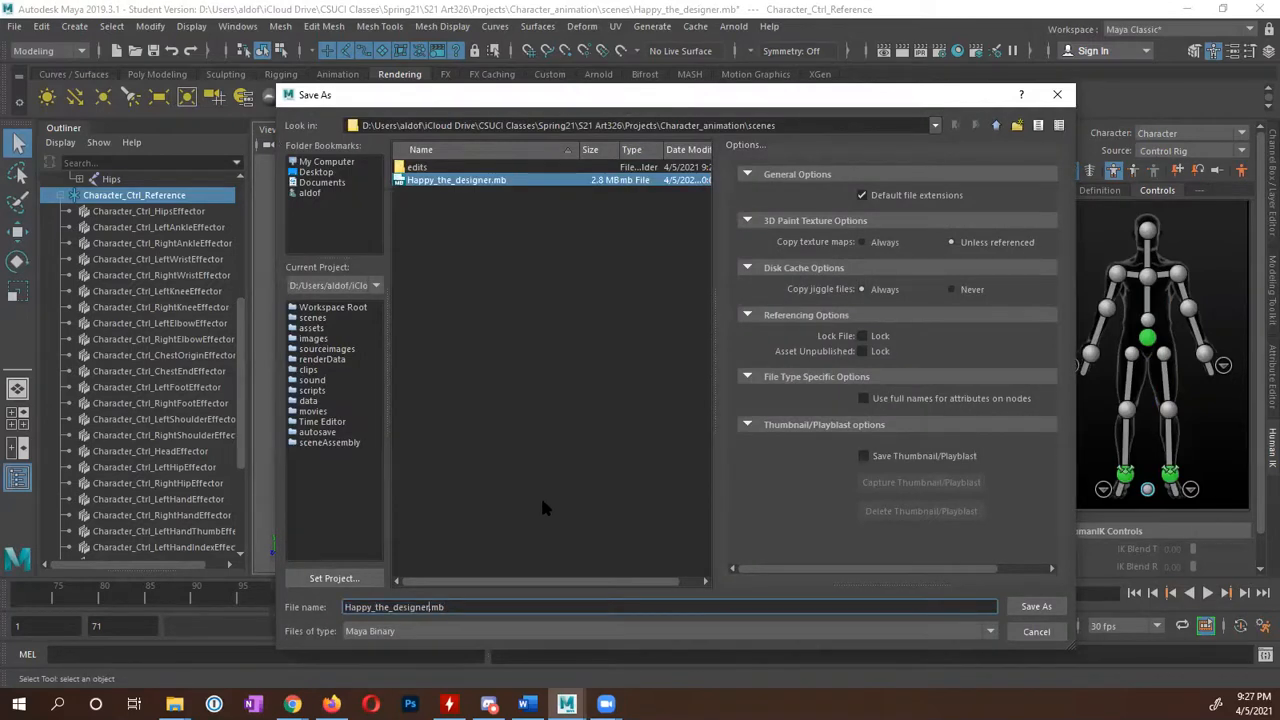
{"action": "type", "text": "_Read"}
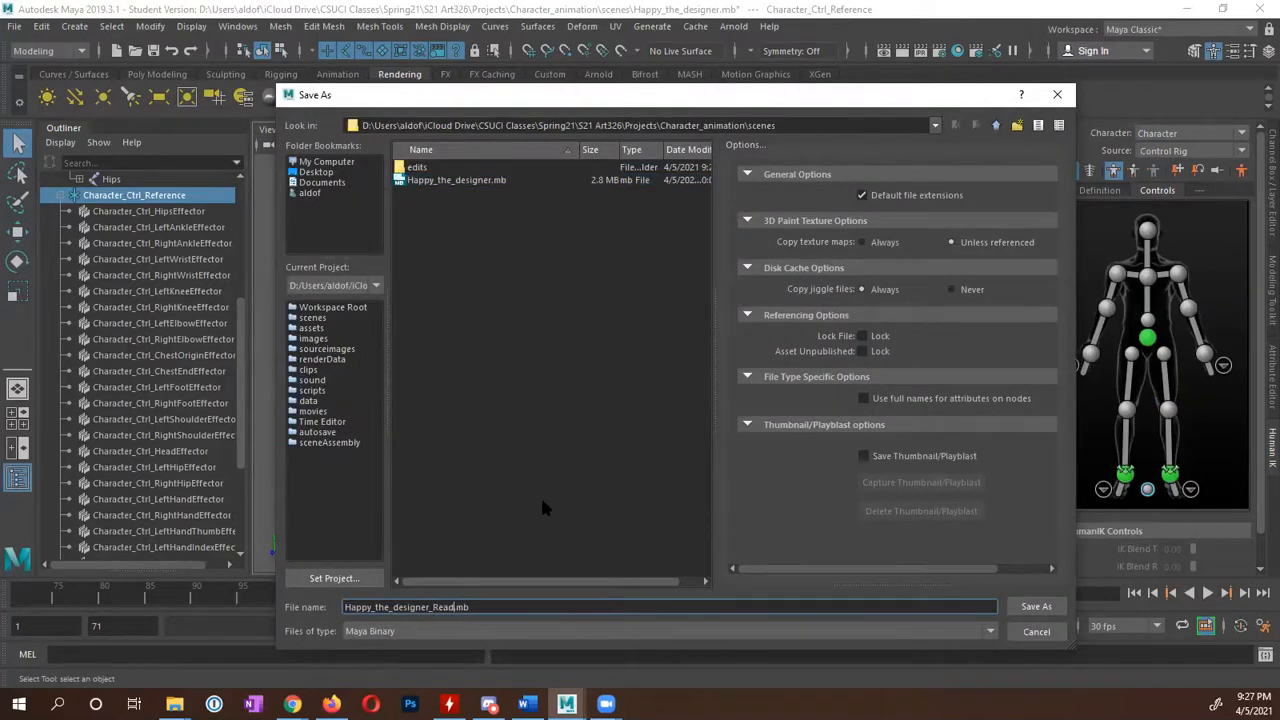
{"action": "type", "text": "yForPosing"}
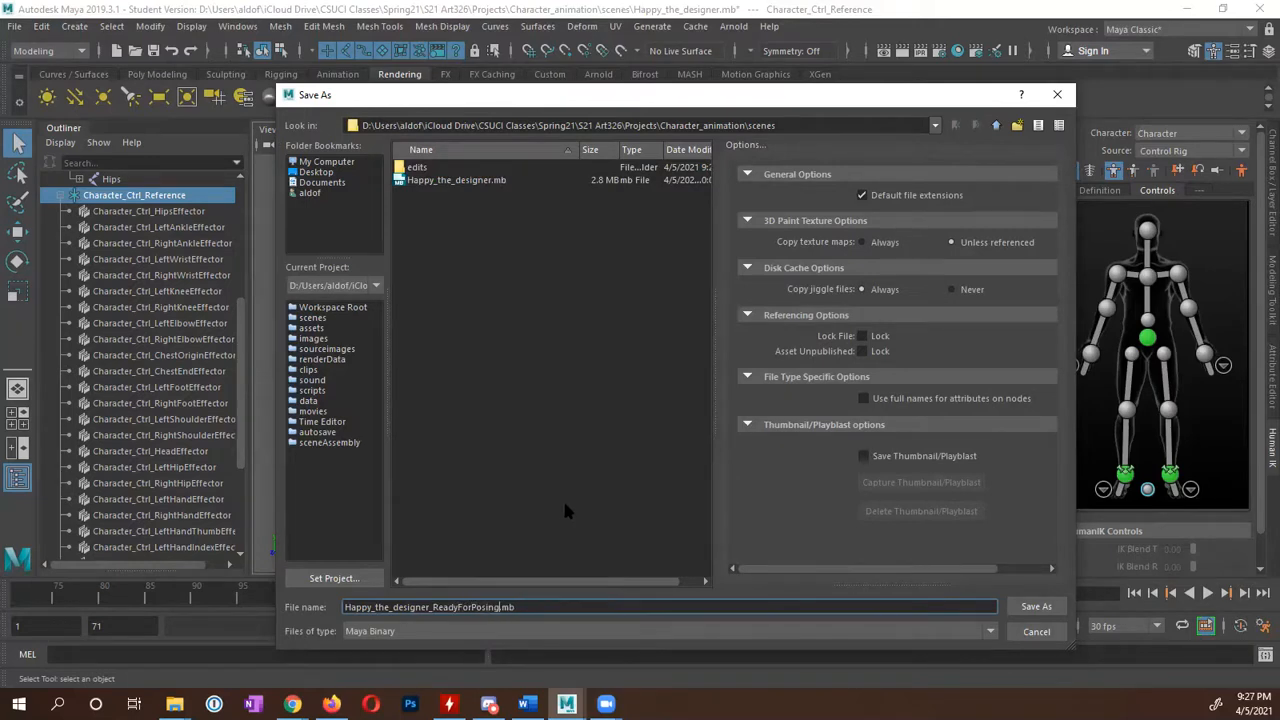
{"action": "left_click", "coordinate": [1036, 607]}
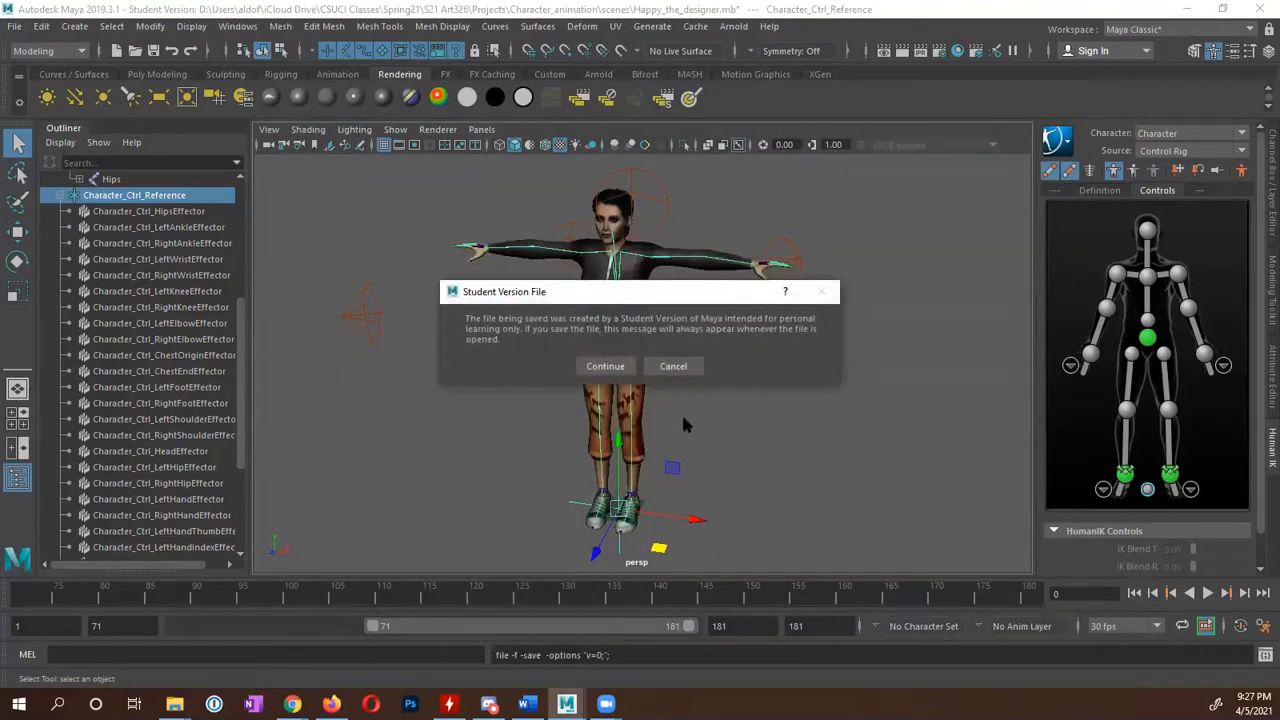
{"action": "left_click", "coordinate": [603, 366]}
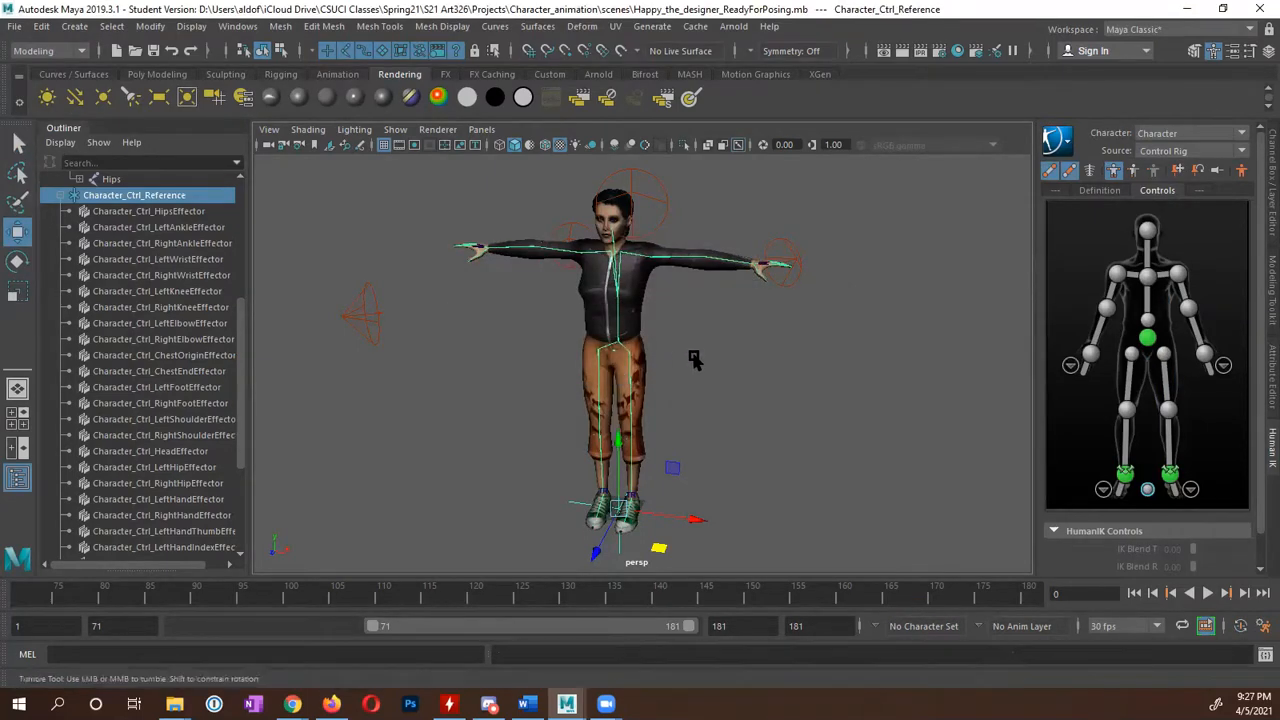
Select Character_Ctrl_HipsEffector and examine its control up close at the character's pelvis and from around the whole figure.
{"action": "left_click_drag", "start_coordinate": [691, 363], "coordinate": [654, 360], "text": "alt"}
{"action": "left_click", "coordinate": [170, 211]}
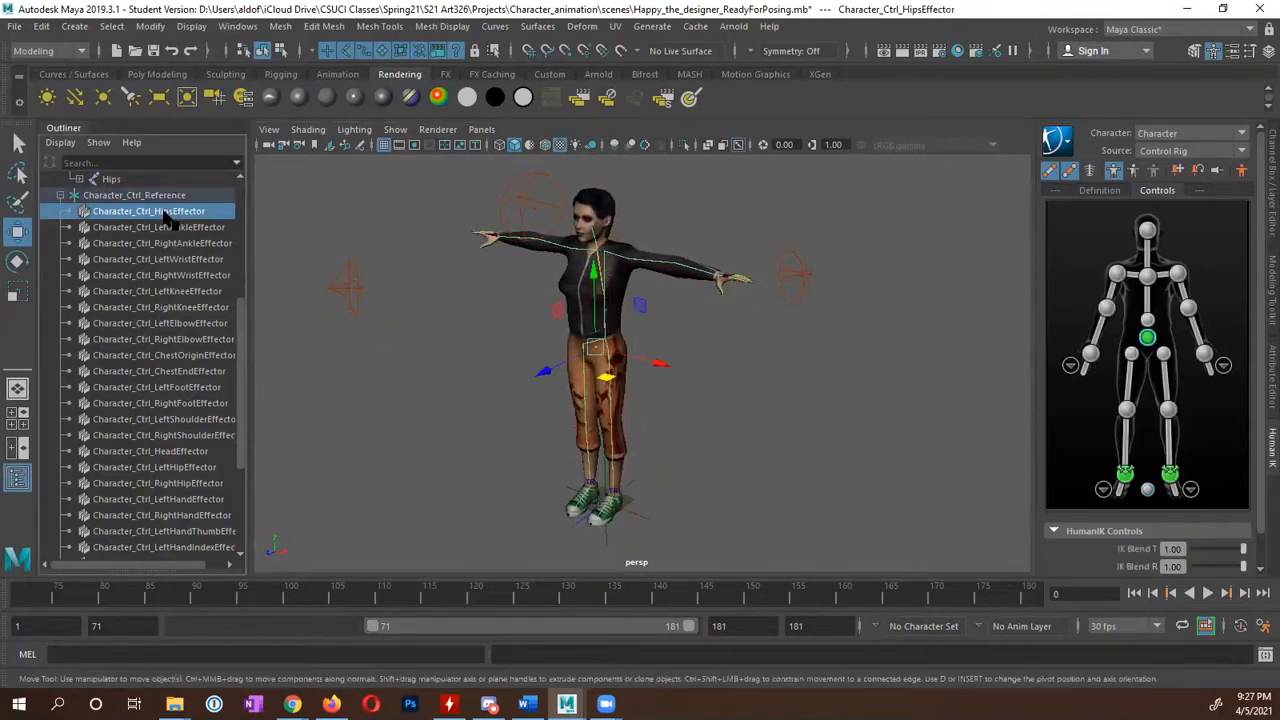
{"action": "right_click_drag", "start_coordinate": [490, 345], "coordinate": [868, 361], "text": "alt"}
{"action": "middle_click_drag", "start_coordinate": [754, 340], "coordinate": [877, 380], "text": "alt"}
{"action": "right_click_drag", "start_coordinate": [400, 354], "coordinate": [649, 389], "text": "alt"}
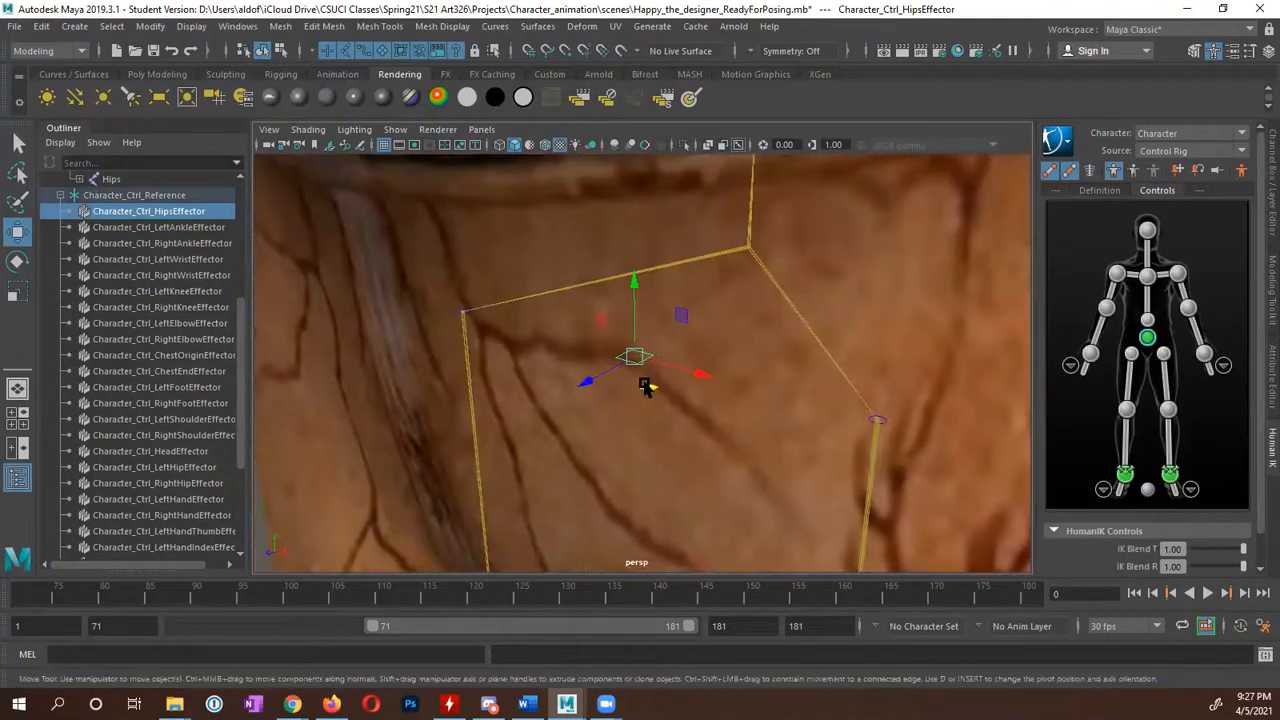
{"action": "right_click_drag", "start_coordinate": [826, 383], "coordinate": [500, 400], "text": "alt"}
{"action": "mouse_move", "coordinate": [735, 395]}
{"action": "right_mouse_down", "text": "alt"}
{"action": "mouse_move", "coordinate": [600, 397]}
{"action": "mouse_move", "coordinate": [623, 396]}
{"action": "mouse_move", "coordinate": [638, 422]}
{"action": "right_mouse_up", "text": "alt"}
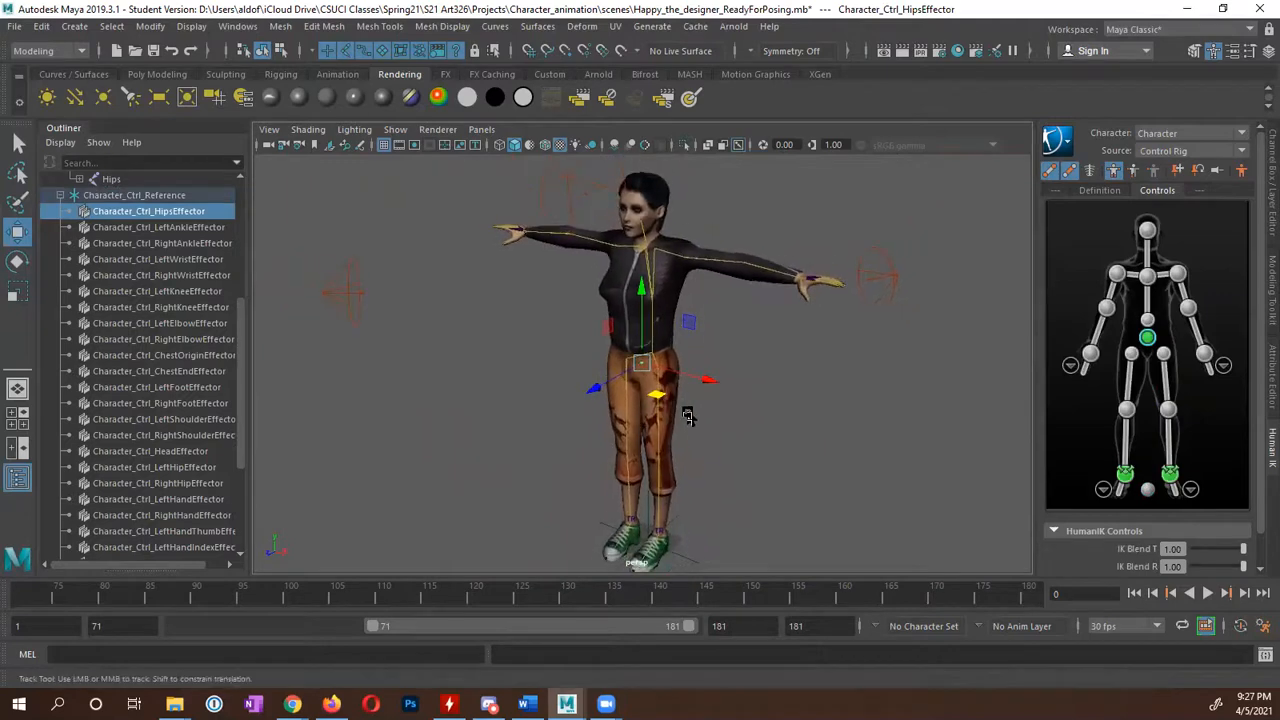
{"action": "middle_click_drag", "start_coordinate": [687, 416], "coordinate": [688, 391], "text": "alt"}
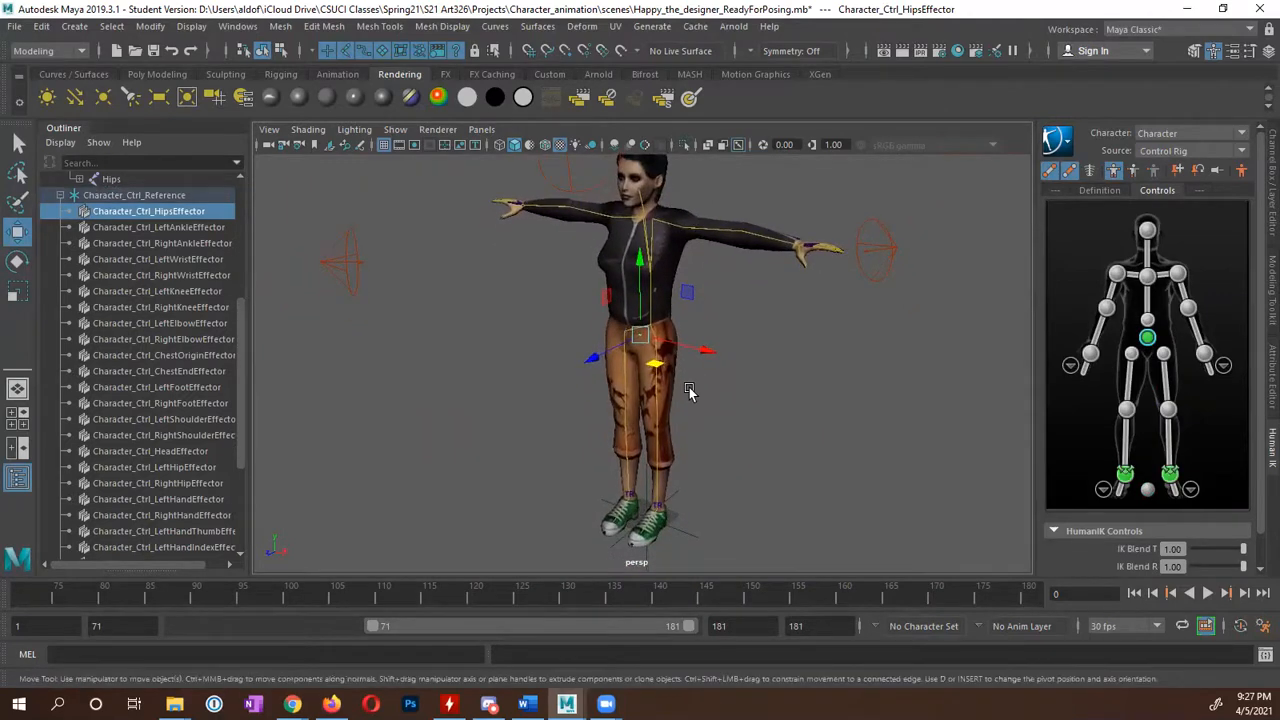
{"action": "left_click_drag", "start_coordinate": [664, 422], "coordinate": [640, 378], "text": "alt"}
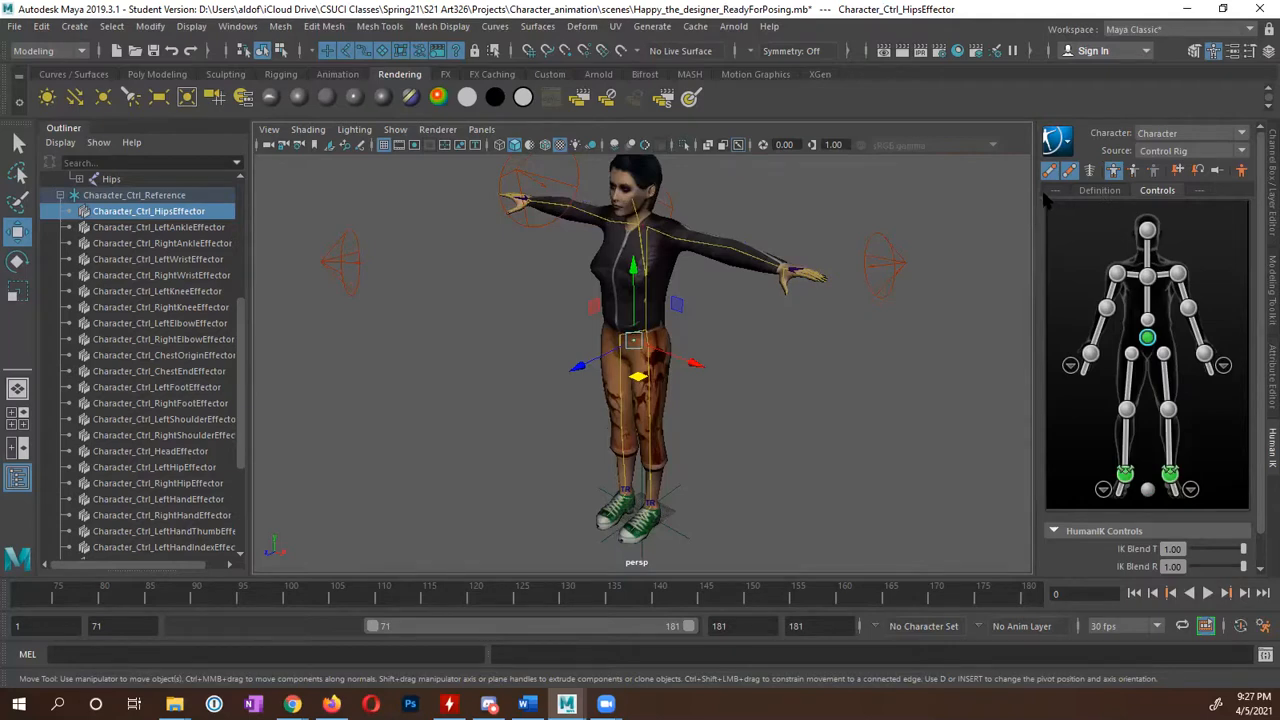
Enlarge the hips effector's control by setting its Scale Offset to 20, 20, 20, and frame it in the viewport.
{"action": "key", "text": "ctrl+a"}
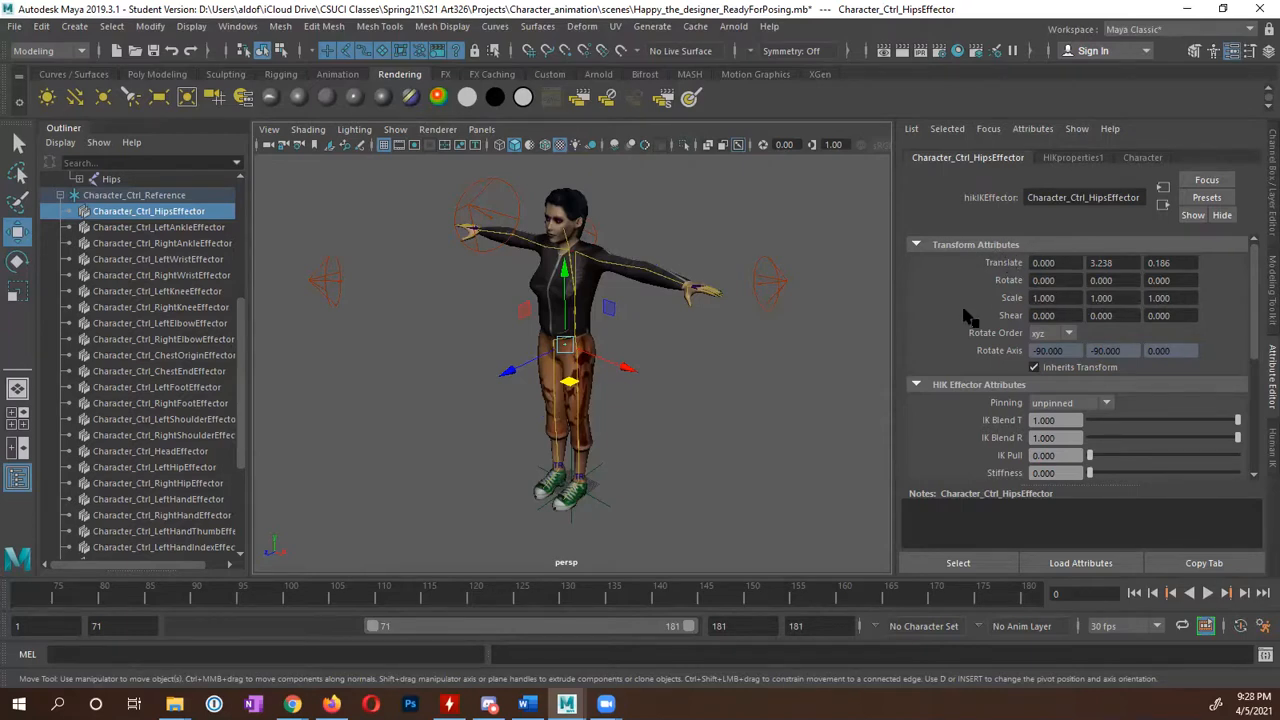
{"action": "scroll", "coordinate": [928, 246], "scroll_direction": "down", "scroll_amount": 3}
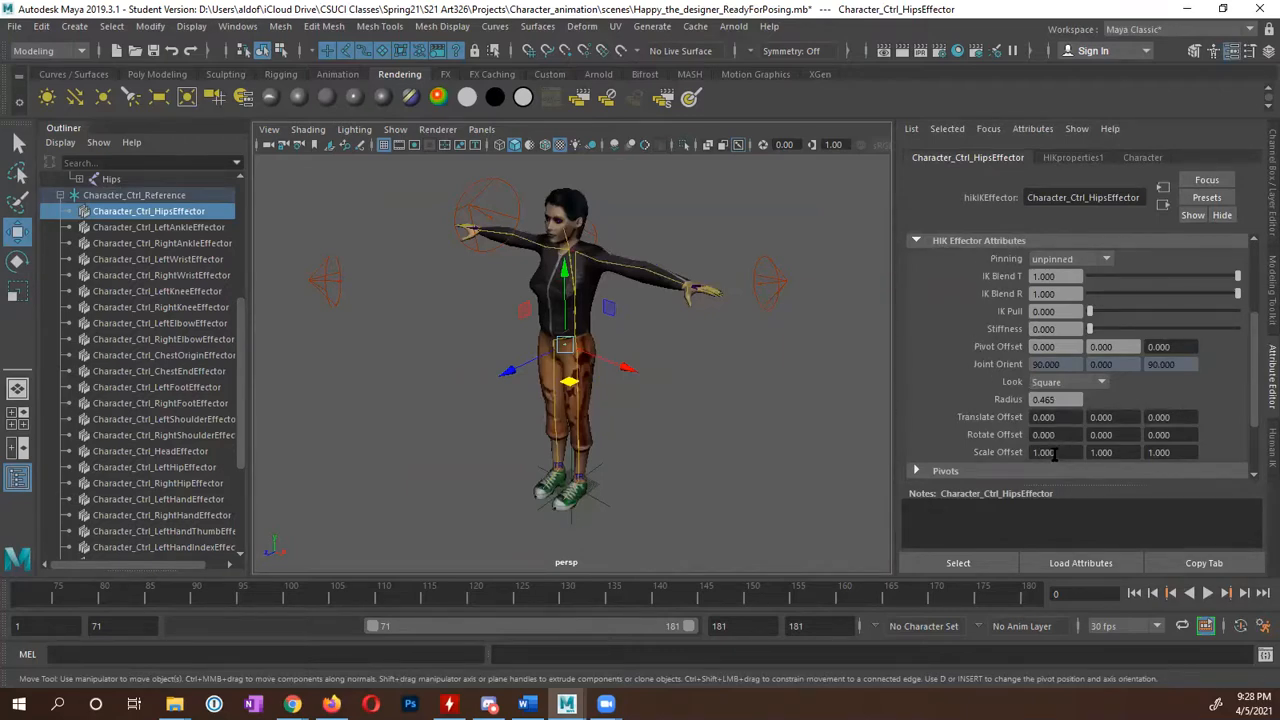
{"action": "double_click", "coordinate": [1045, 452]}
{"action": "type", "text": "20"}
{"action": "key", "text": "Tab"}
{"action": "type", "text": "20"}
{"action": "key", "text": "Tab"}
{"action": "type", "text": "20"}
{"action": "key", "text": "Return"}
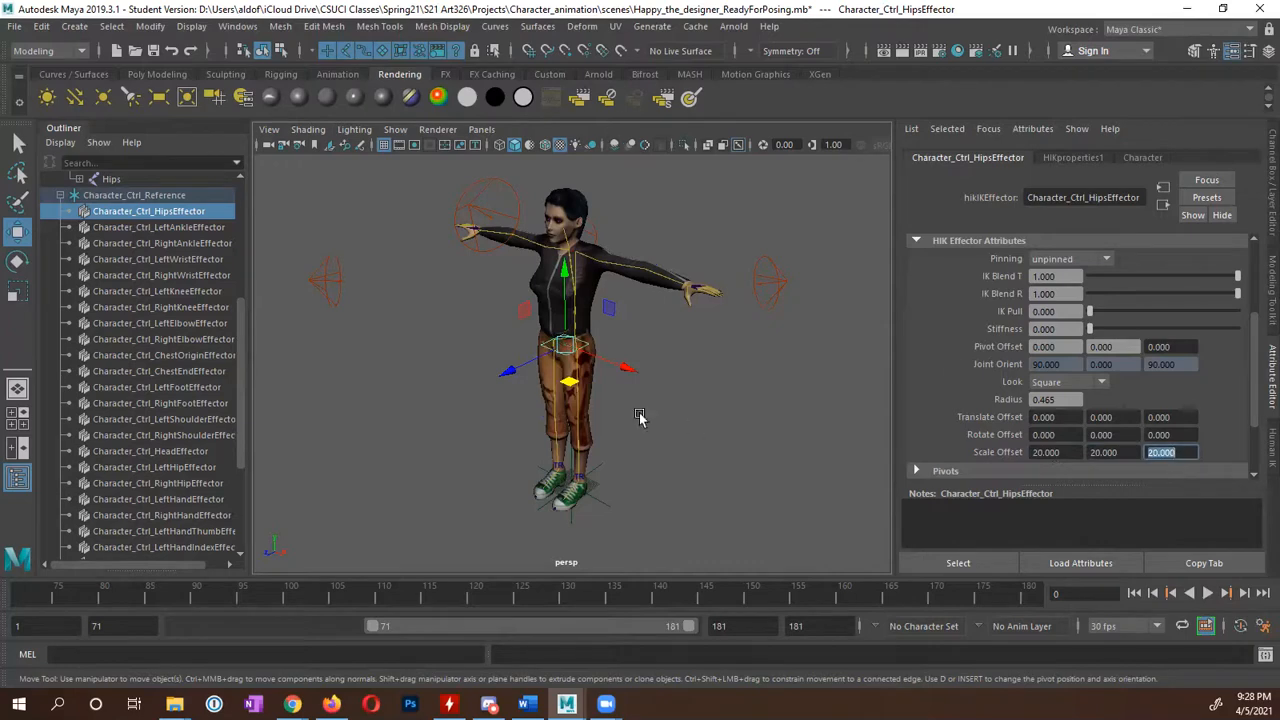
{"action": "left_click_drag", "start_coordinate": [640, 417], "coordinate": [628, 418], "text": "alt"}
{"action": "key", "text": "f"}
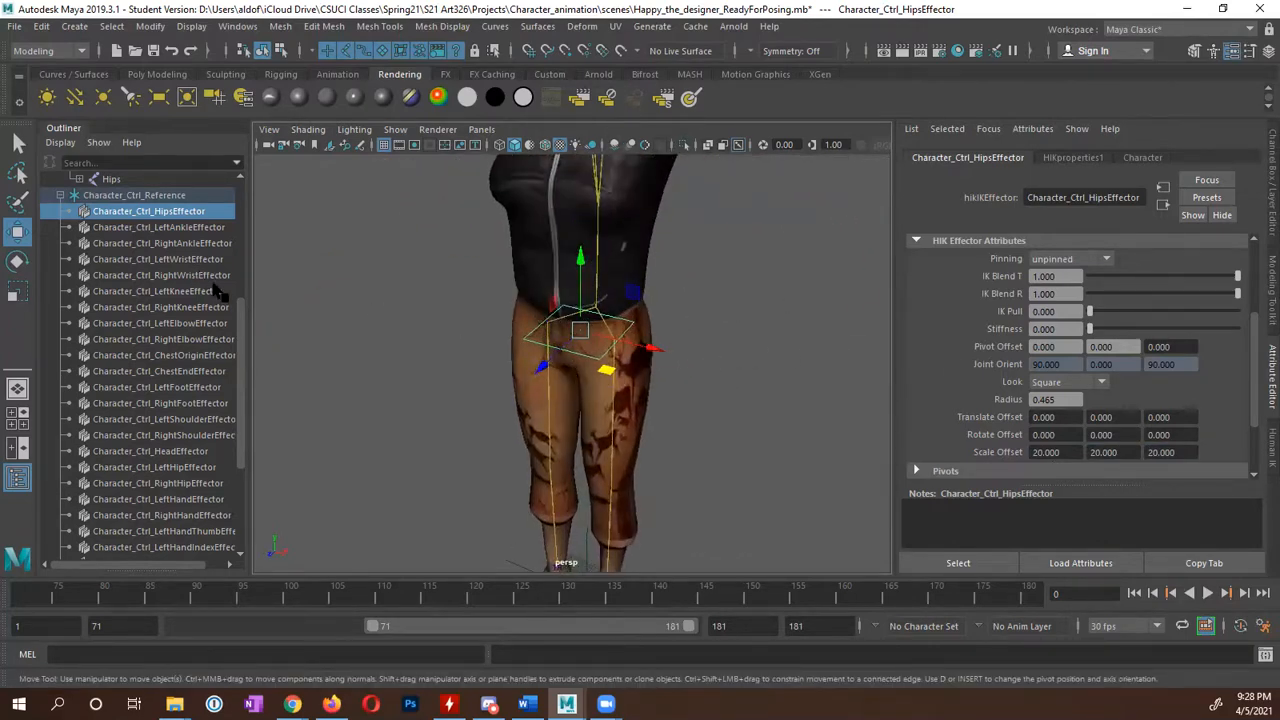
Look through the effectors under Character_Ctrl_Reference, checking the attributes of the left ankle effector and Character_Ctrl_Hips.
{"action": "scroll", "coordinate": [245, 310], "scroll_direction": "up", "scroll_amount": 2}
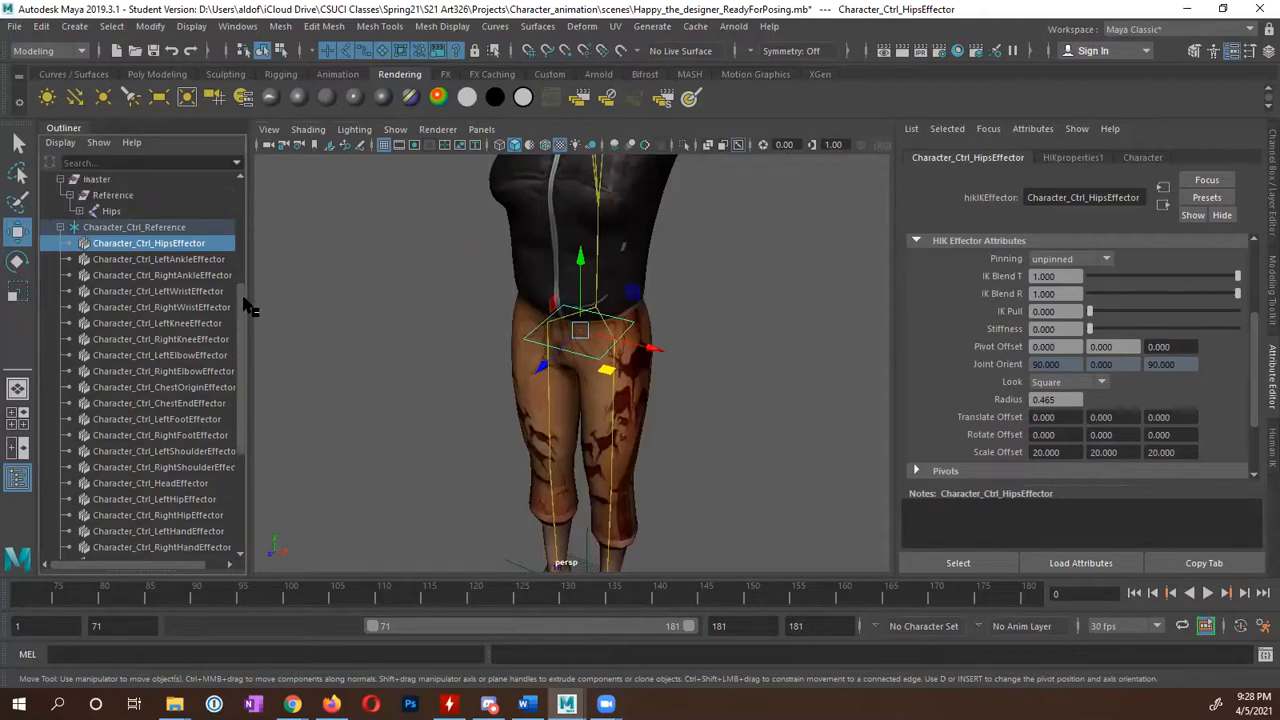
{"action": "left_click", "coordinate": [218, 261]}
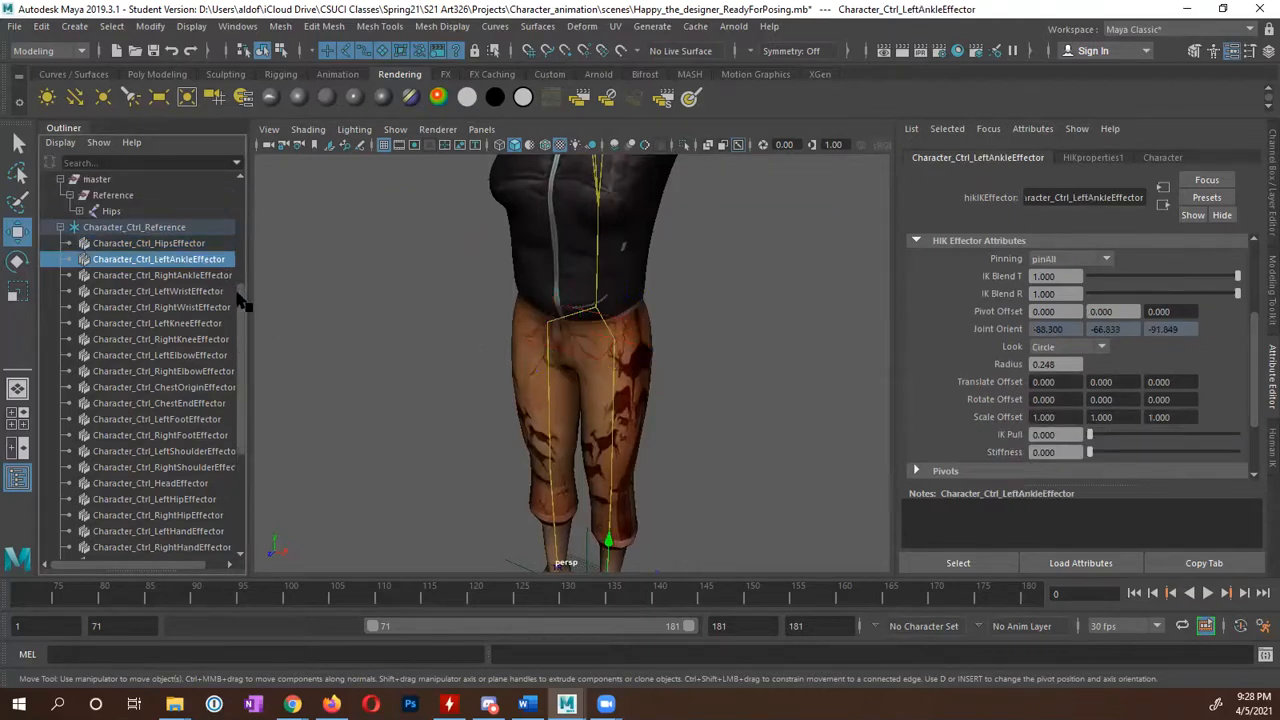
{"action": "scroll", "coordinate": [245, 310], "scroll_direction": "down", "scroll_amount": 3}
{"action": "scroll", "coordinate": [248, 335], "scroll_direction": "down", "scroll_amount": 3}
{"action": "scroll", "coordinate": [256, 310], "scroll_direction": "up", "scroll_amount": 4}
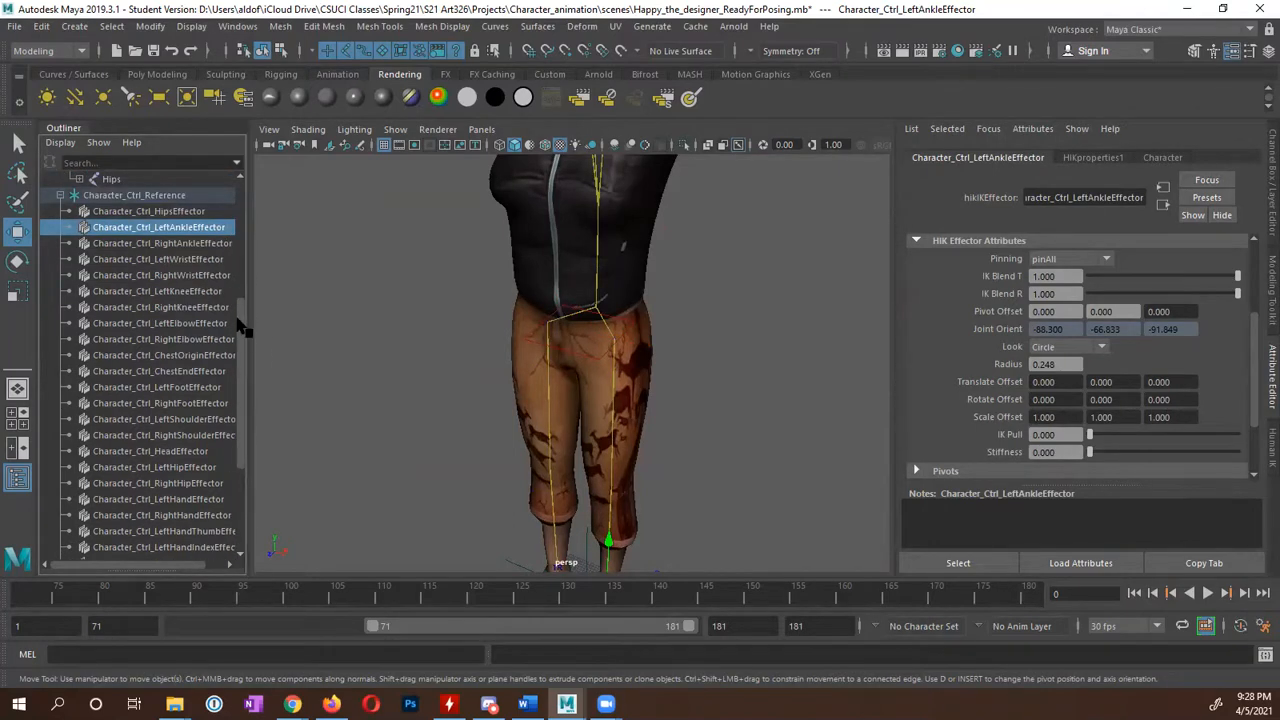
{"action": "scroll", "coordinate": [254, 400], "scroll_direction": "down", "scroll_amount": 10}
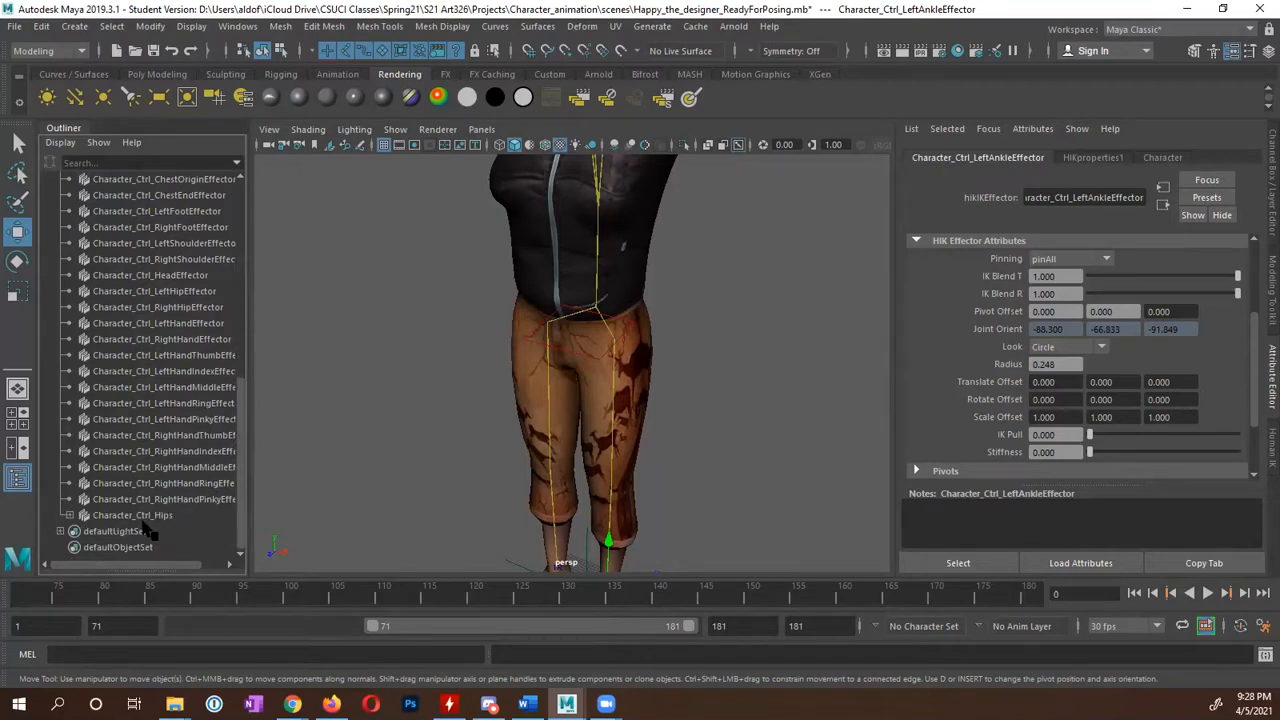
{"action": "left_click", "coordinate": [126, 519]}
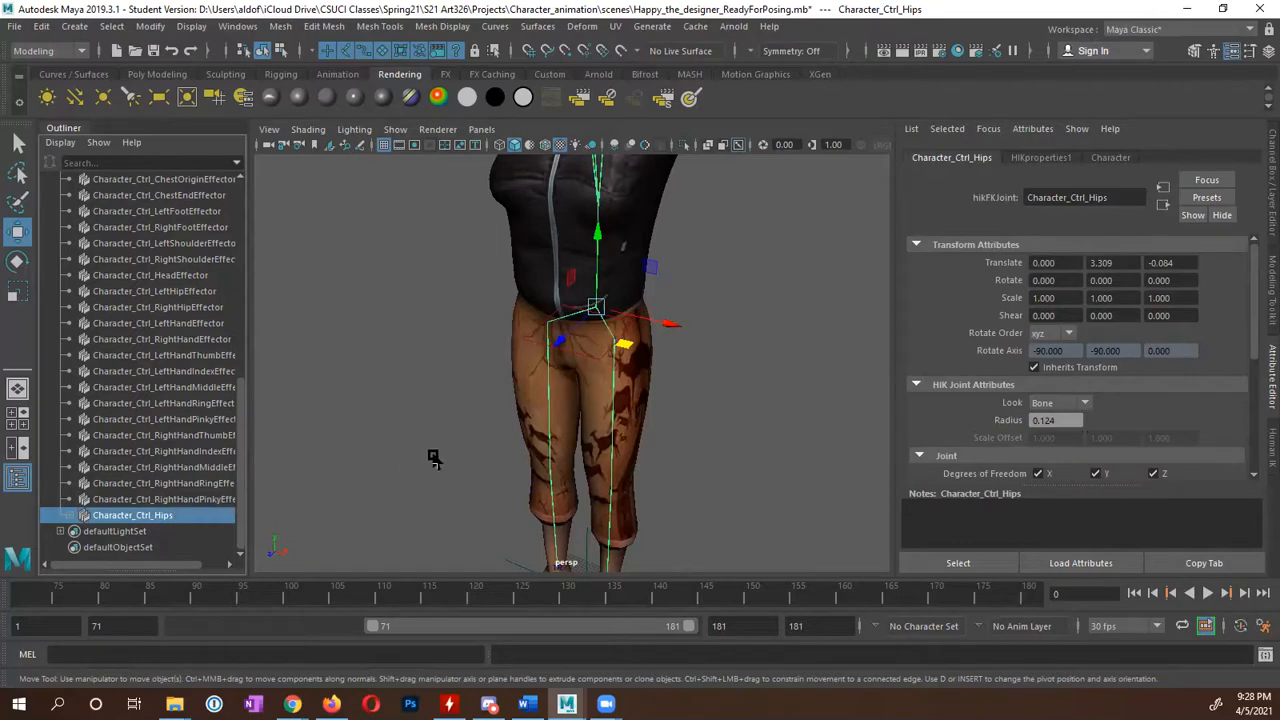
{"action": "scroll", "coordinate": [1121, 310], "scroll_direction": "down", "scroll_amount": 3}
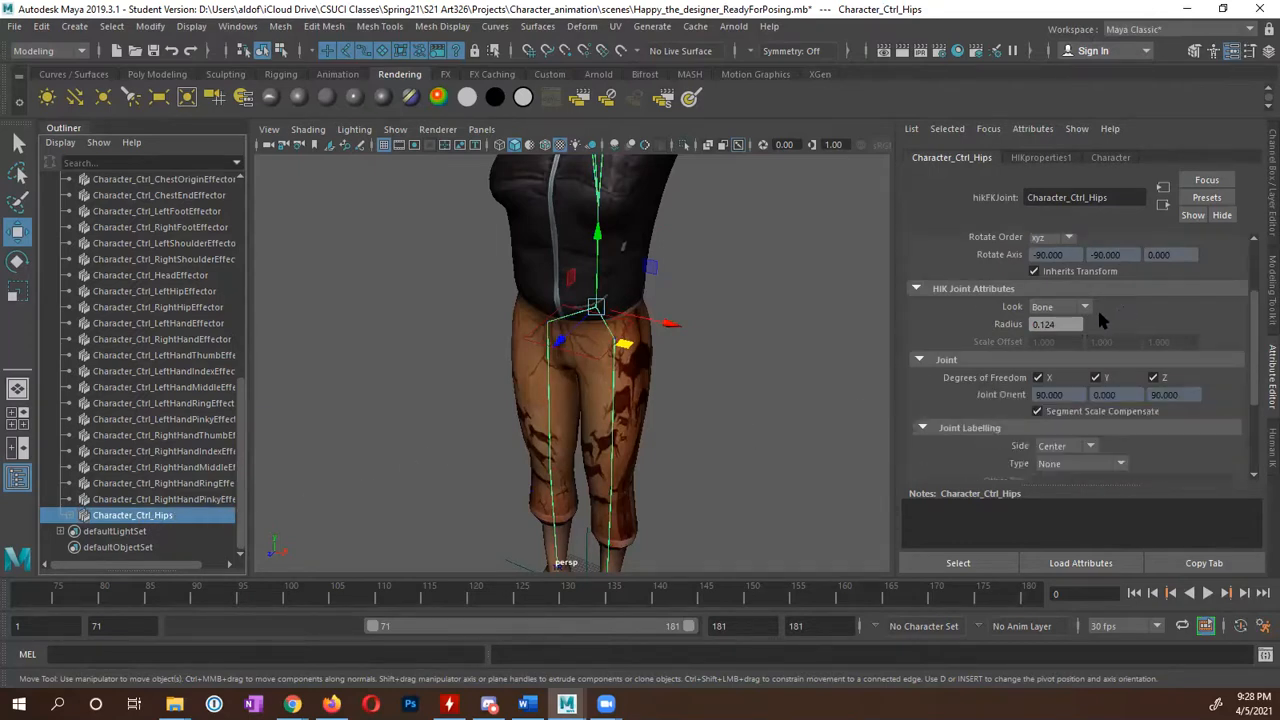
{"action": "scroll", "coordinate": [183, 400], "scroll_direction": "up", "scroll_amount": 10}
{"action": "scroll", "coordinate": [177, 400], "scroll_direction": "down", "scroll_amount": 5}
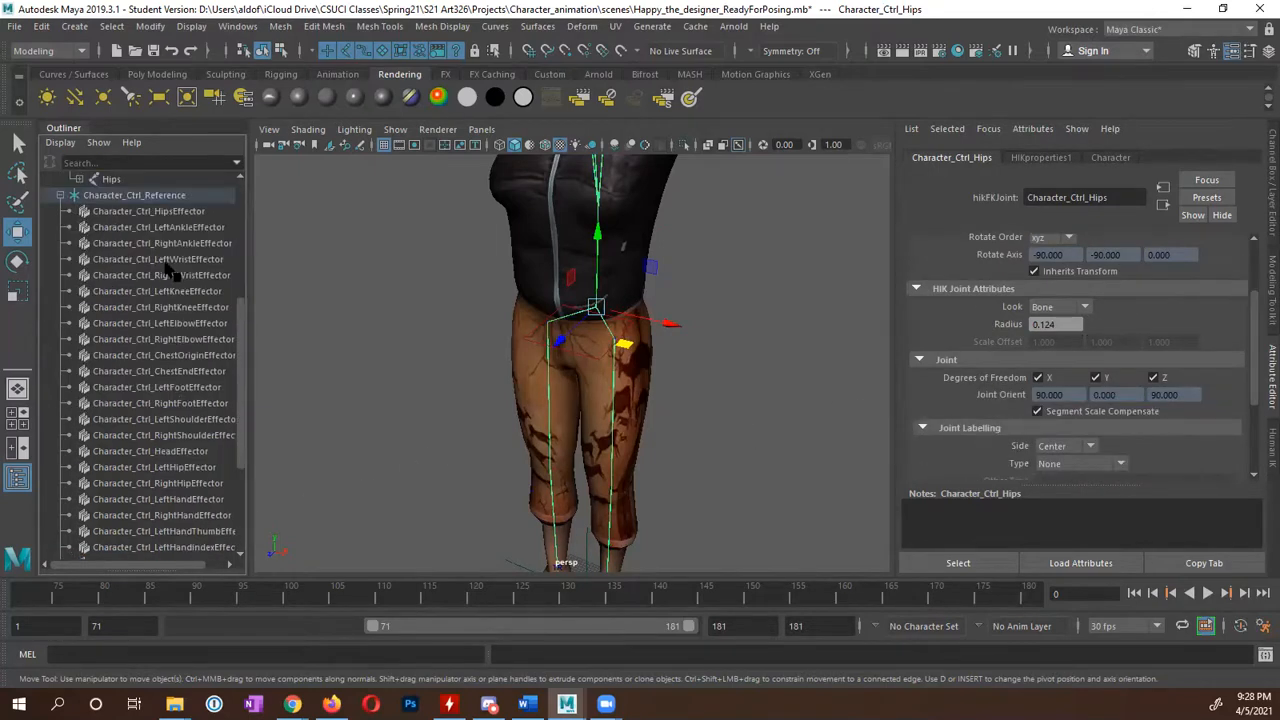
Set the Scale Offset of Character_Ctrl_LeftAnkleEffector to 20, 20, 20 and inspect the enlarged control around the ankle.
{"action": "left_click", "coordinate": [188, 228]}
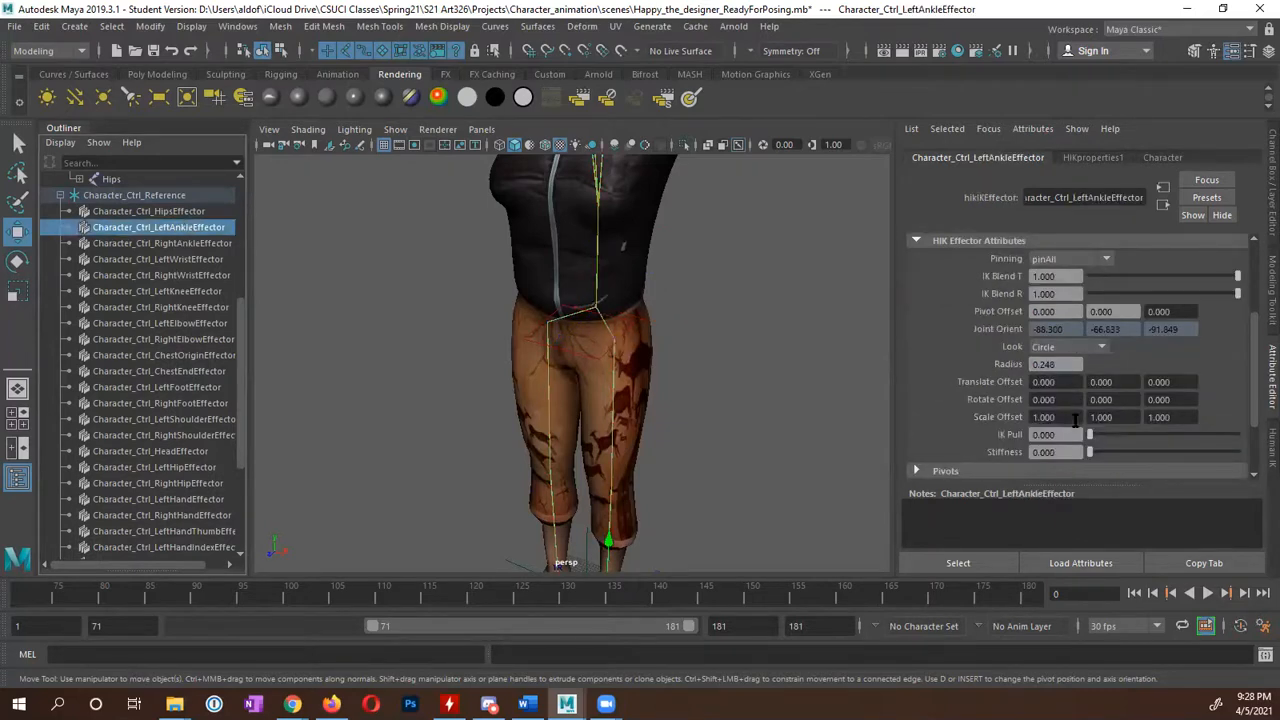
{"action": "double_click", "coordinate": [1064, 418]}
{"action": "type", "text": "20"}
{"action": "key", "text": "Tab"}
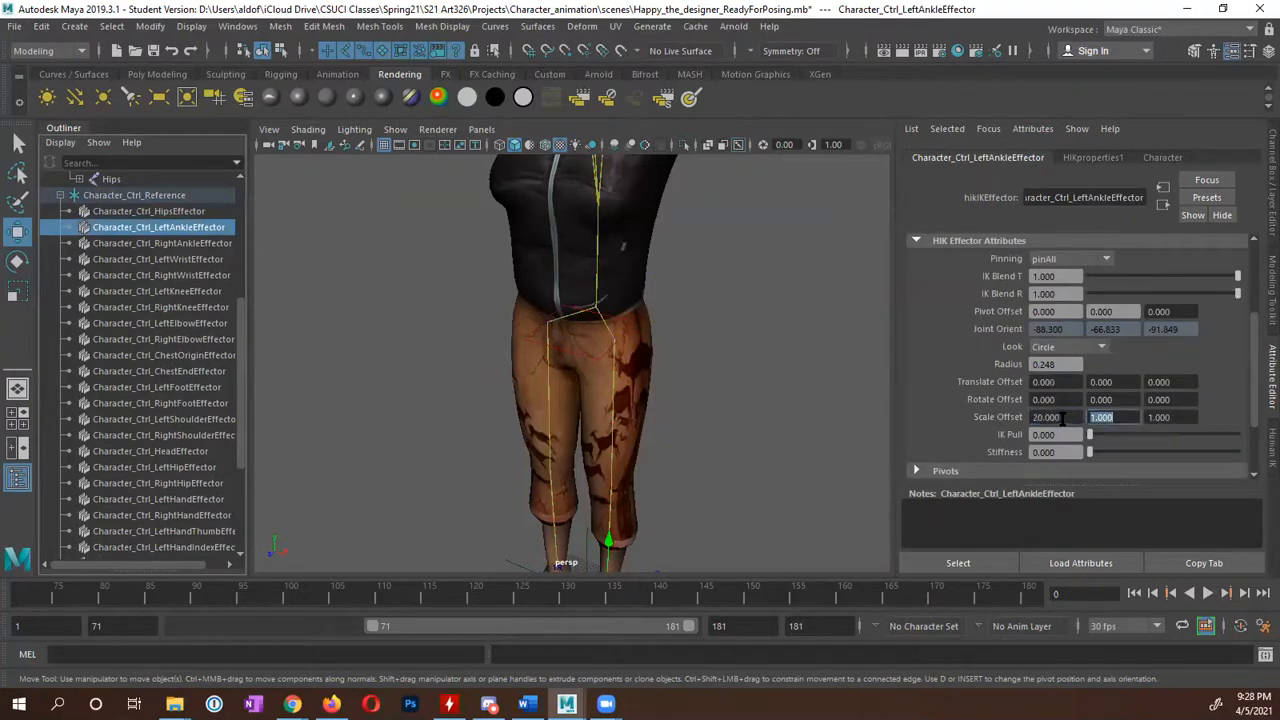
{"action": "type", "text": "20"}
{"action": "key", "text": "Tab"}
{"action": "type", "text": "20"}
{"action": "key", "text": "Tab"}
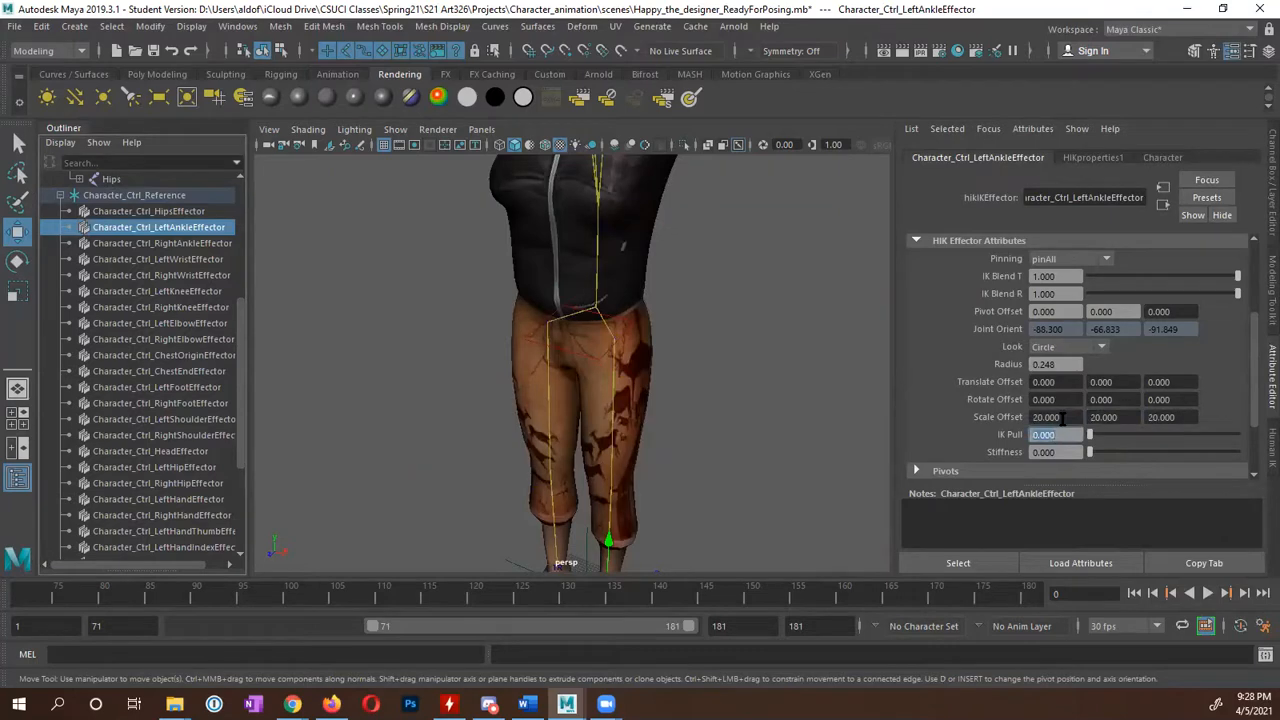
{"action": "scroll", "coordinate": [743, 415], "scroll_direction": "down", "scroll_amount": 4}
{"action": "scroll", "coordinate": [749, 409], "scroll_direction": "up", "scroll_amount": 2}
{"action": "middle_click_drag", "start_coordinate": [750, 408], "coordinate": [752, 275], "text": "alt"}
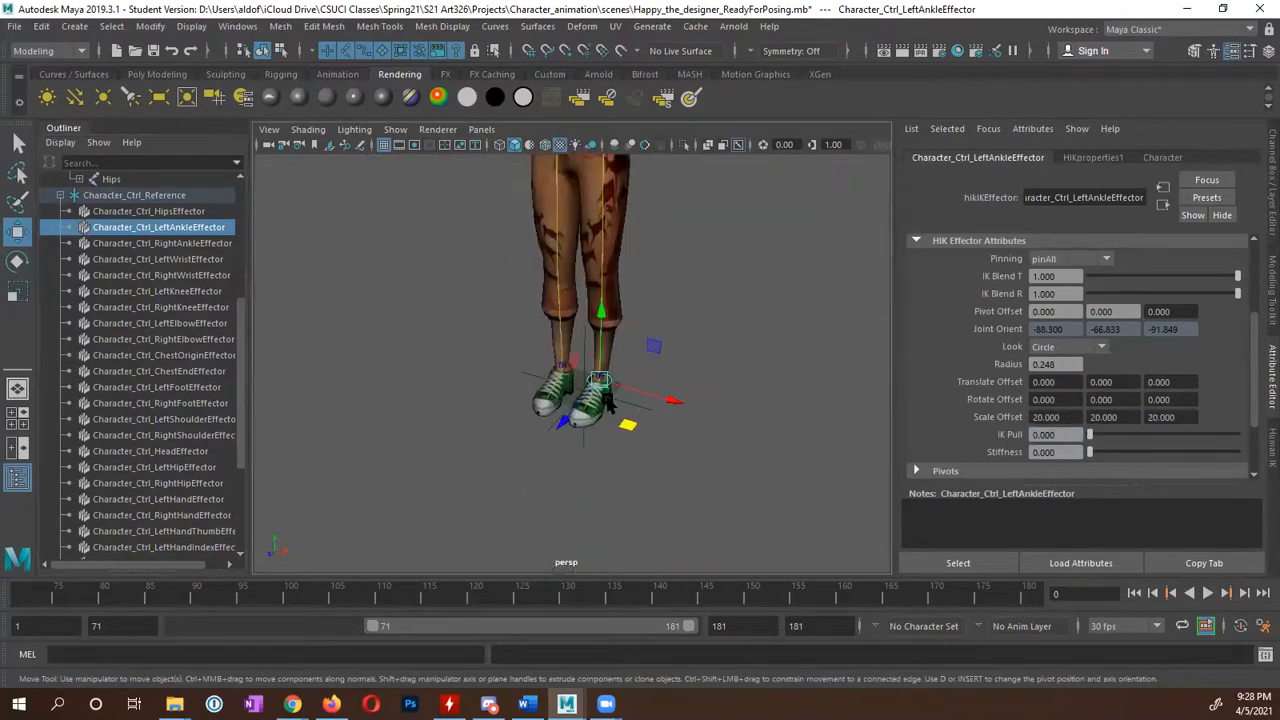
{"action": "scroll", "coordinate": [738, 405], "scroll_direction": "up", "scroll_amount": 3}
{"action": "mouse_move", "coordinate": [789, 429]}
{"action": "left_mouse_down", "text": "alt"}
{"action": "mouse_move", "coordinate": [777, 420]}
{"action": "mouse_move", "coordinate": [808, 415]}
{"action": "mouse_move", "coordinate": [808, 437]}
{"action": "left_mouse_up", "text": "alt"}
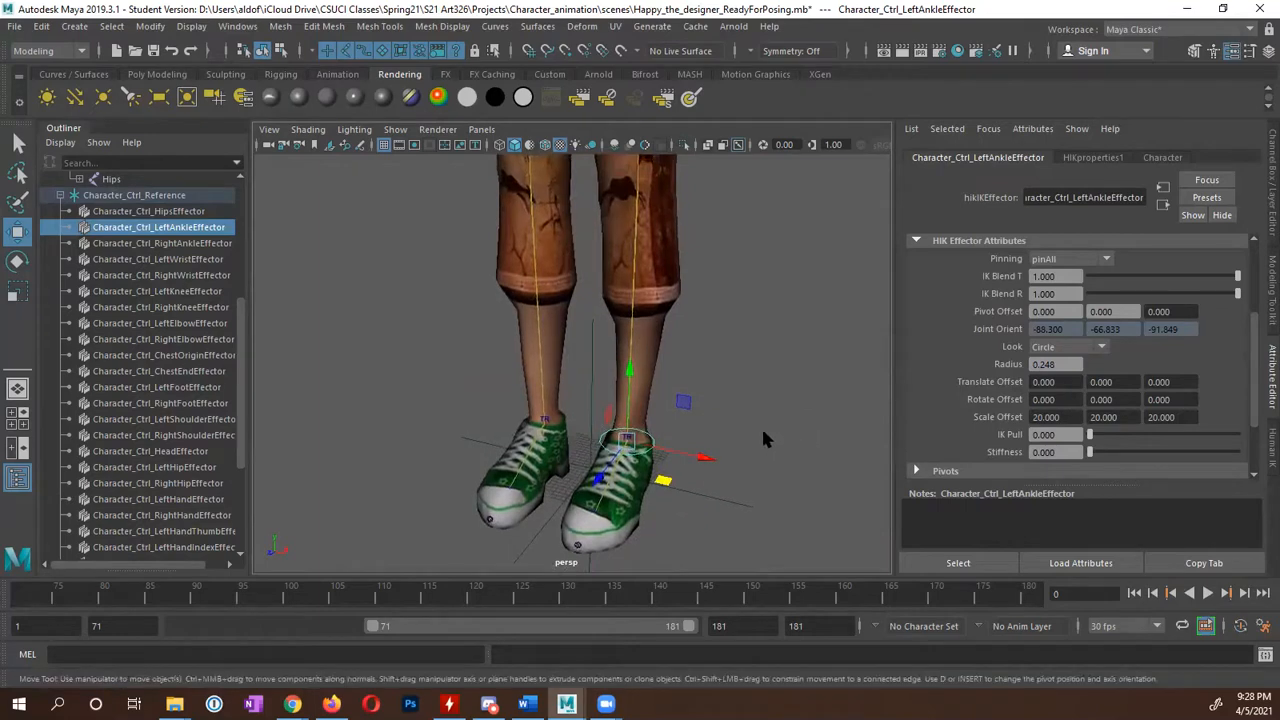
Save the changes to the current scene file and reactivate the Move tool.
{"action": "key", "text": "q"}
{"action": "key", "text": "ctrl+s"}
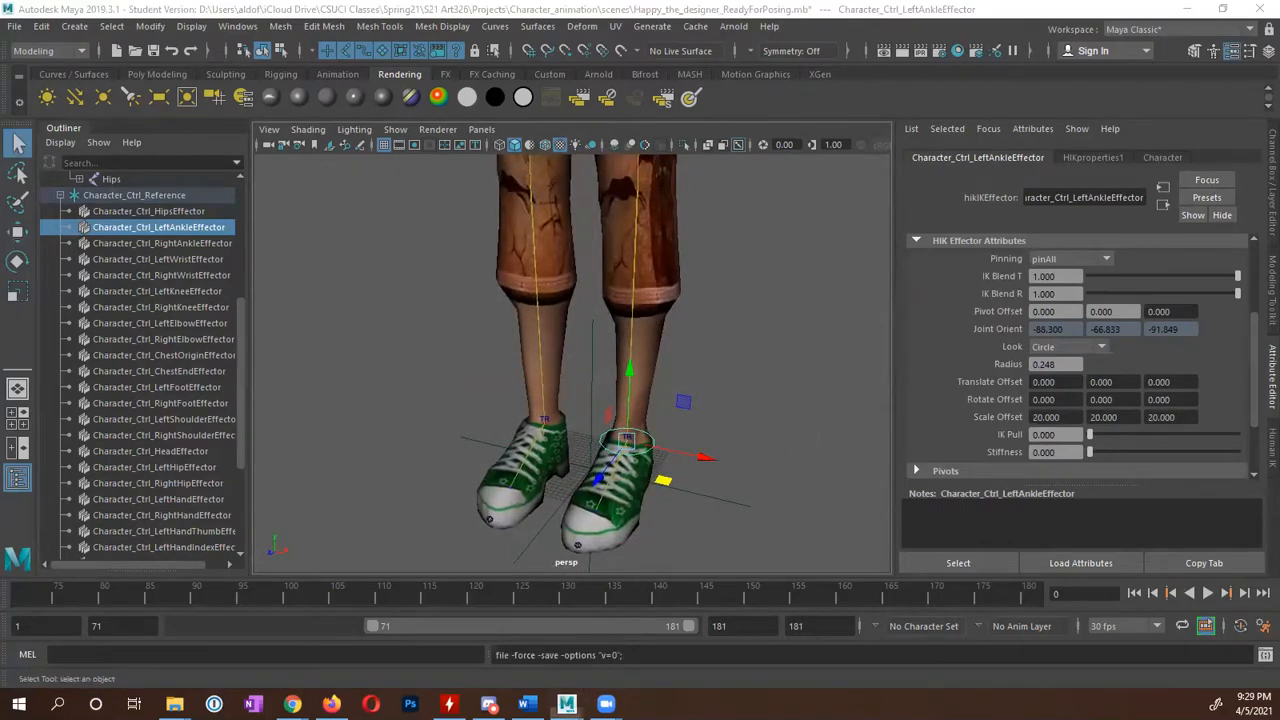
{"action": "left_click", "coordinate": [526, 331]}
{"action": "key", "text": "w"}
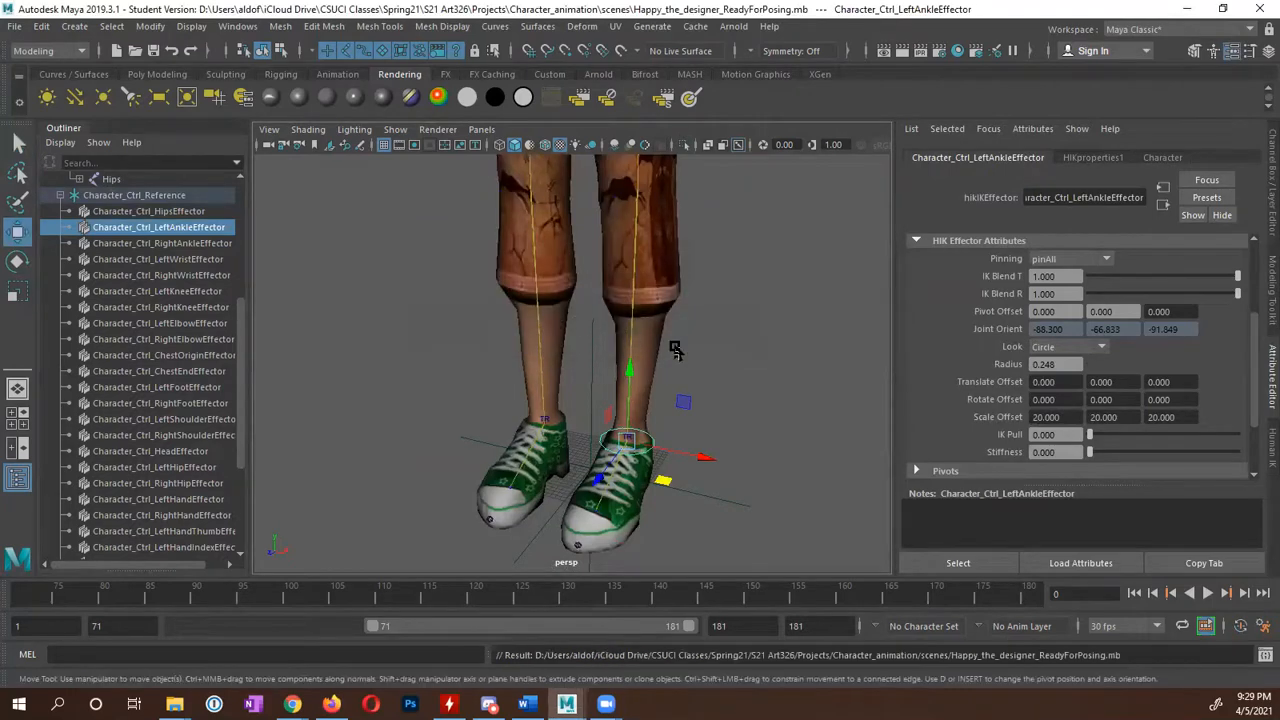
{"action": "left_click_drag", "start_coordinate": [752, 357], "coordinate": [726, 357], "text": "alt"}
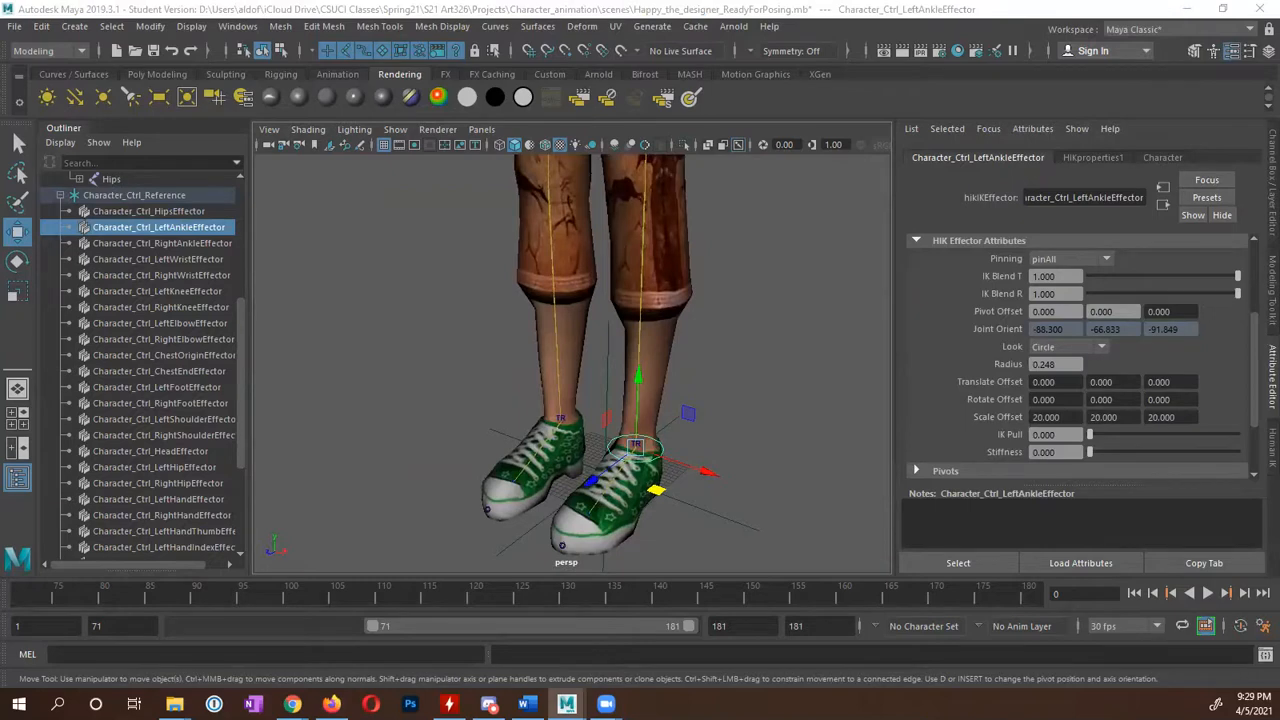
Switch to File Explorer, check the scene files in Character_animation's scenes folder, and return to Maya.
{"action": "key", "text": "alt+Tab"}
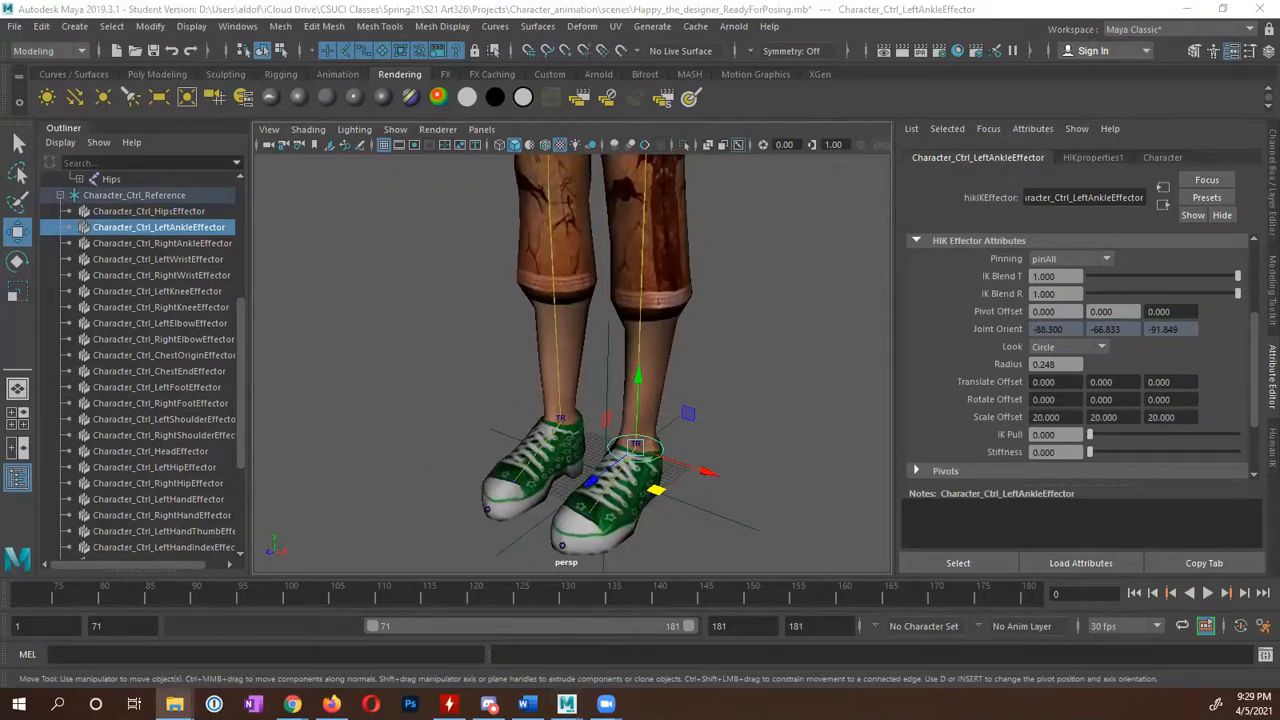
{"action": "key", "text": "alt+Tab"}
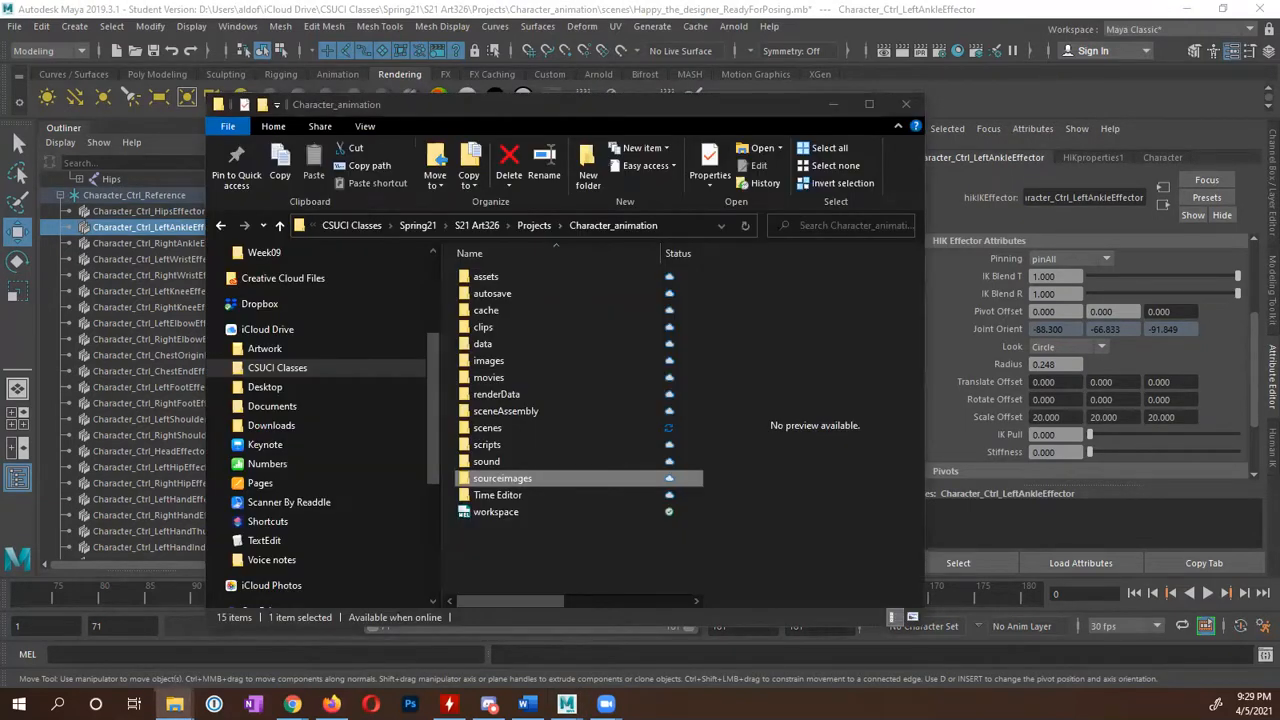
{"action": "left_click", "coordinate": [537, 430]}
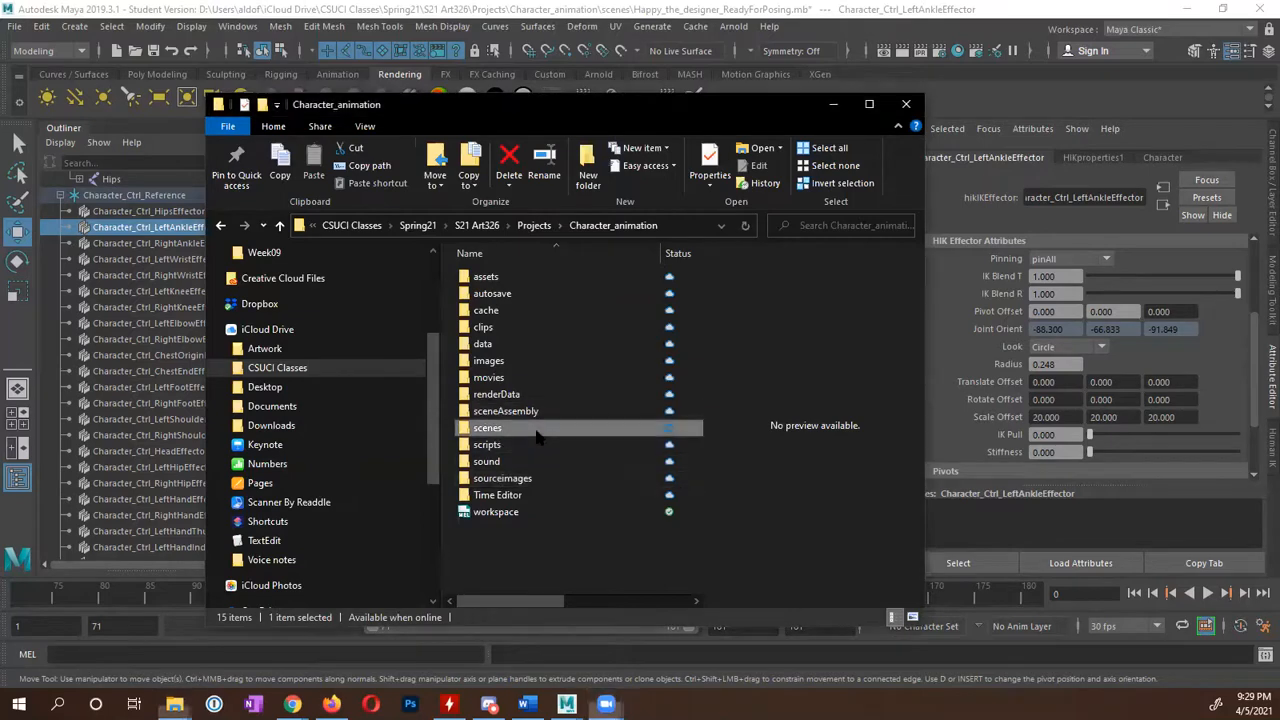
{"action": "double_click", "coordinate": [537, 430]}
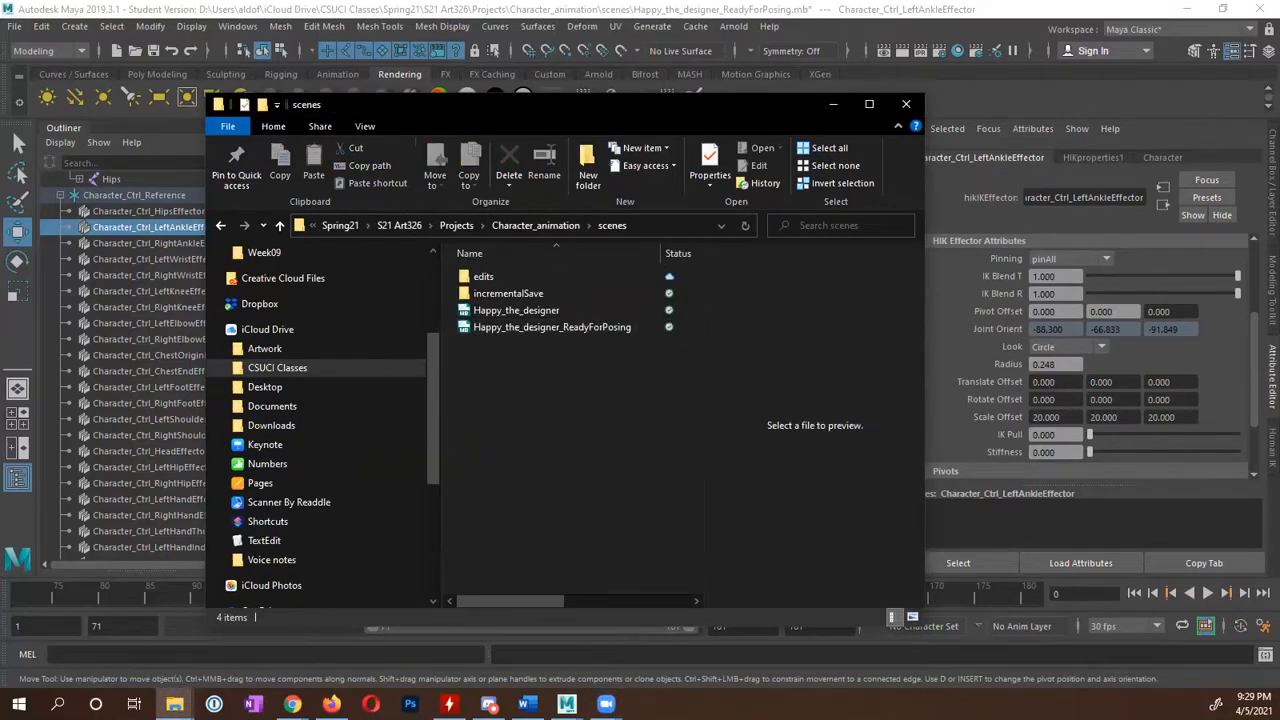
{"action": "left_click_drag", "start_coordinate": [1278, 480], "coordinate": [551, 395]}
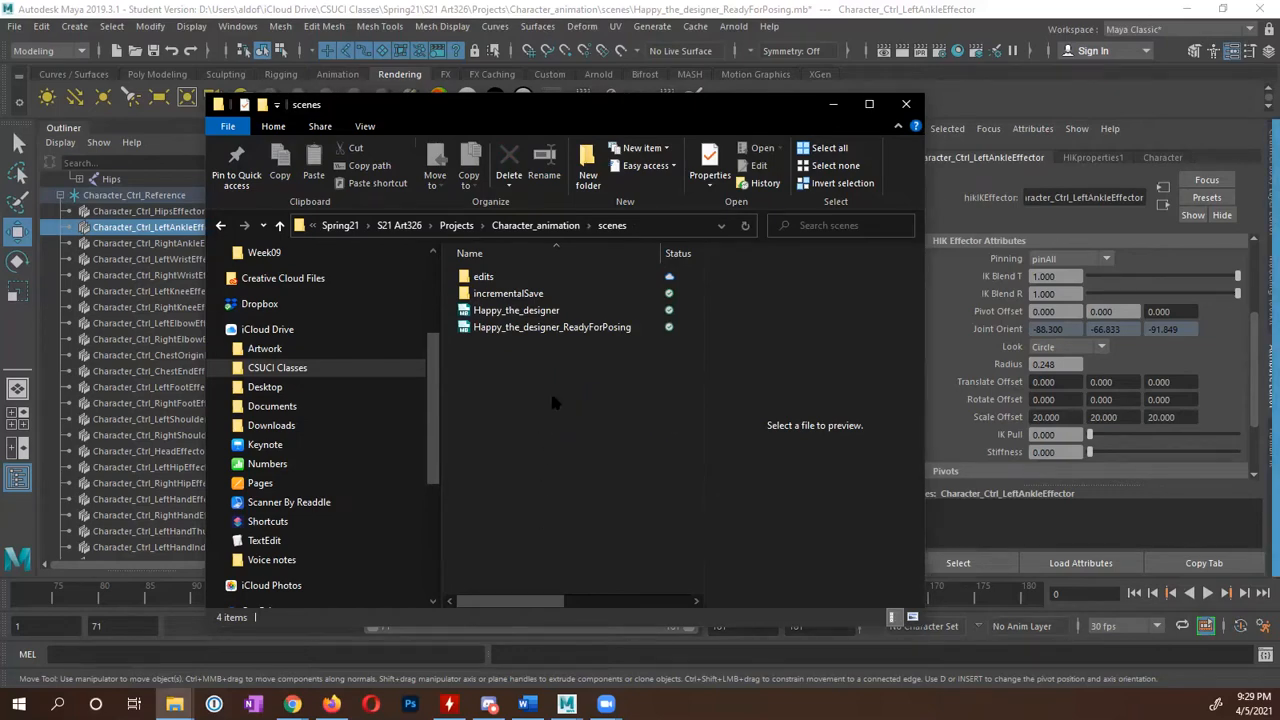
{"action": "left_click", "coordinate": [903, 35]}
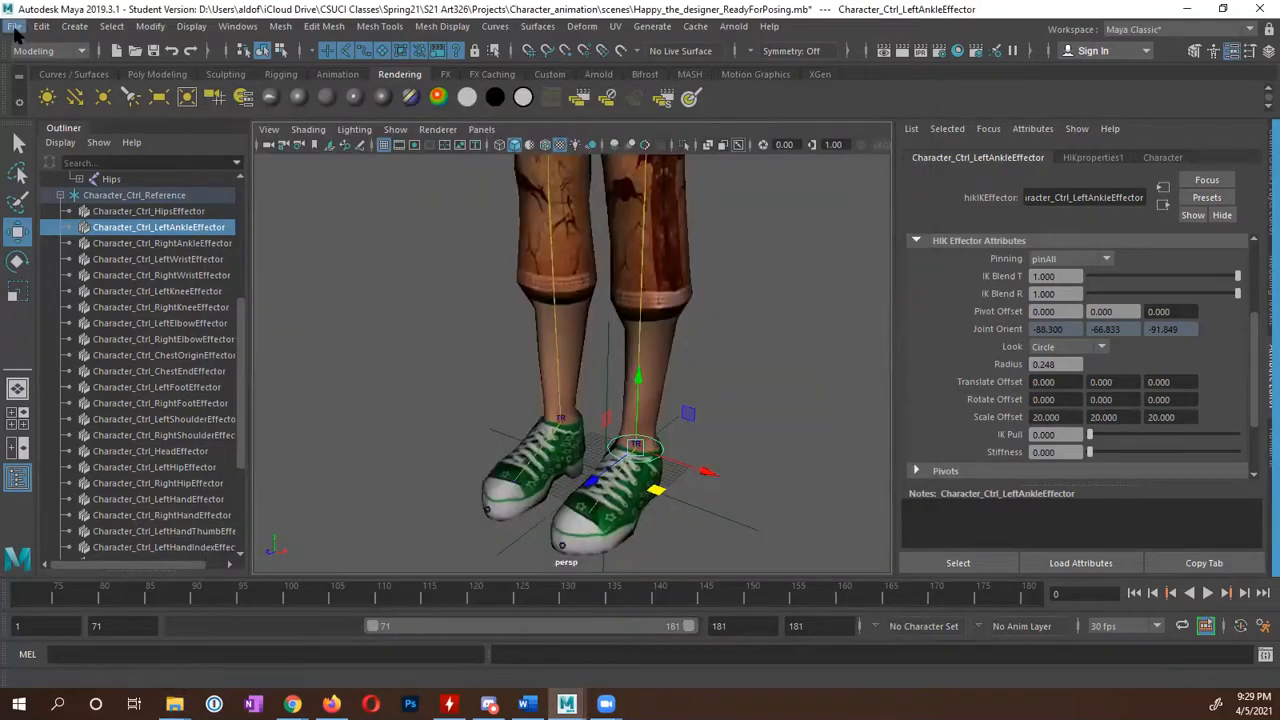
Open the scene Happy_the_designer_V2.mb from the project's scenes folder, discarding the current scene's unsaved changes and accepting the student version notice.
{"action": "left_click", "coordinate": [15, 27]}
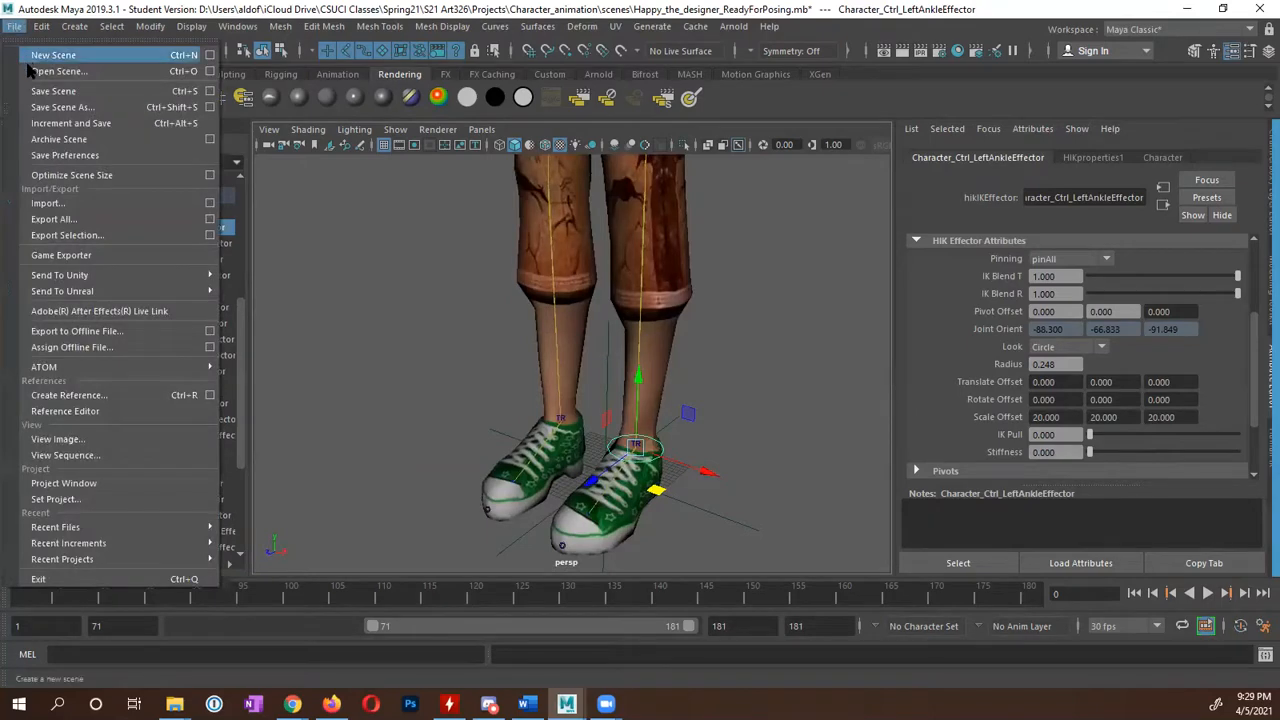
{"action": "left_click", "coordinate": [49, 76]}
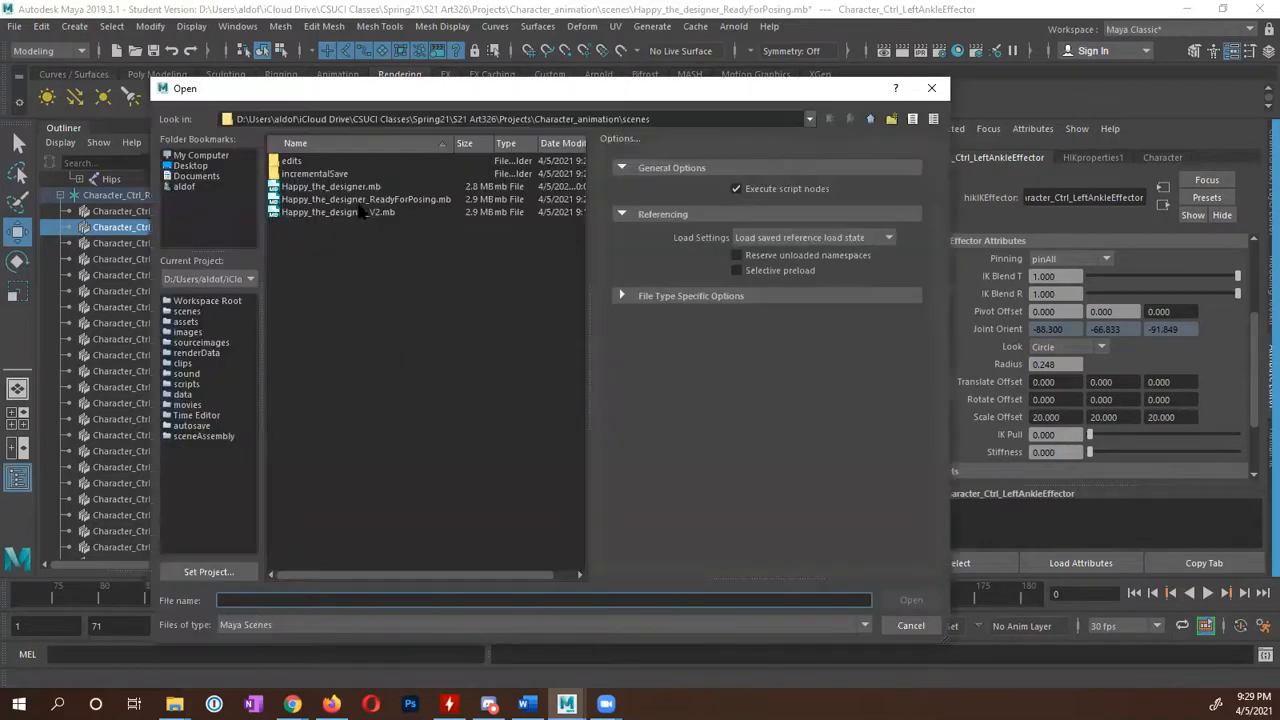
{"action": "left_click", "coordinate": [350, 213]}
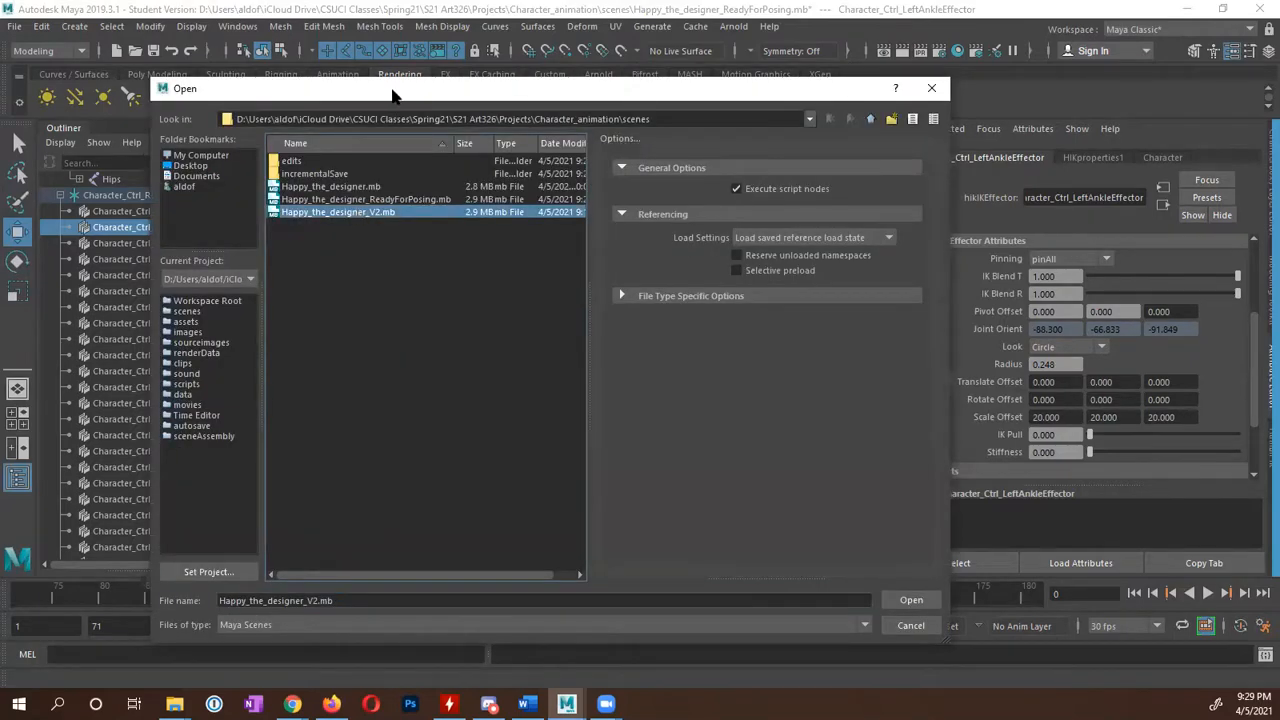
{"action": "left_click_drag", "start_coordinate": [393, 95], "coordinate": [486, 87]}
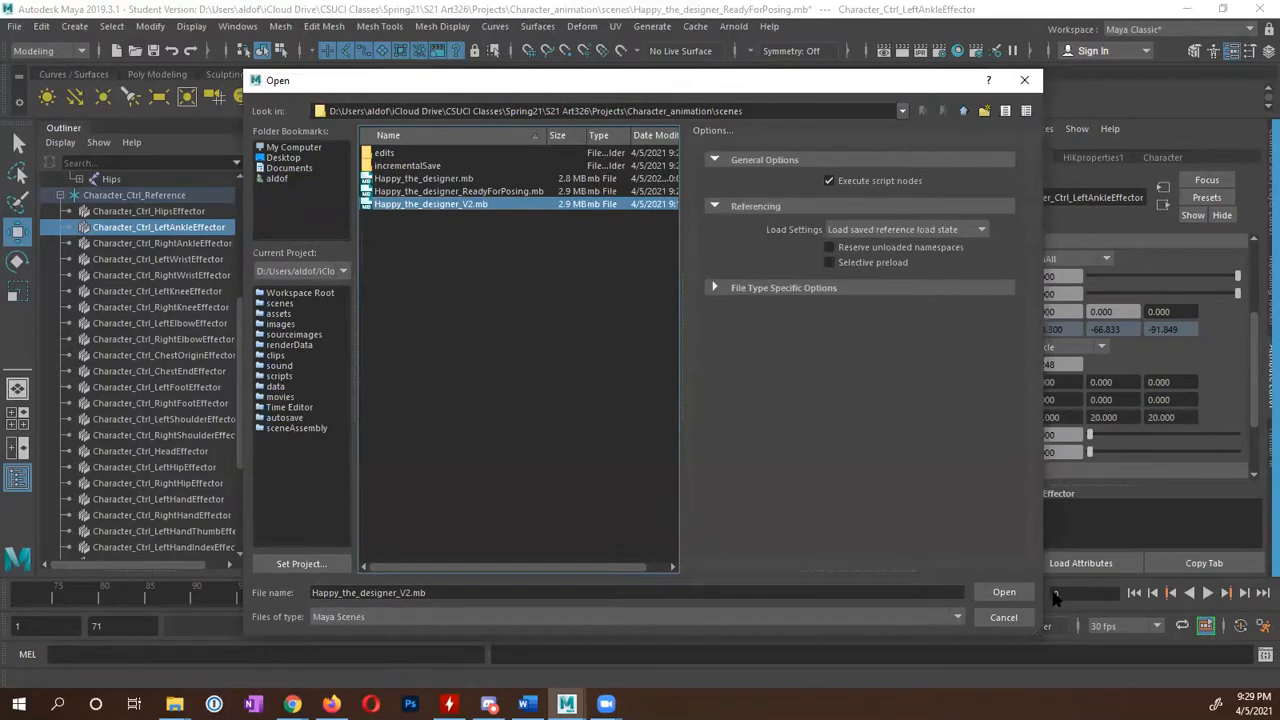
{"action": "left_click", "coordinate": [1004, 592]}
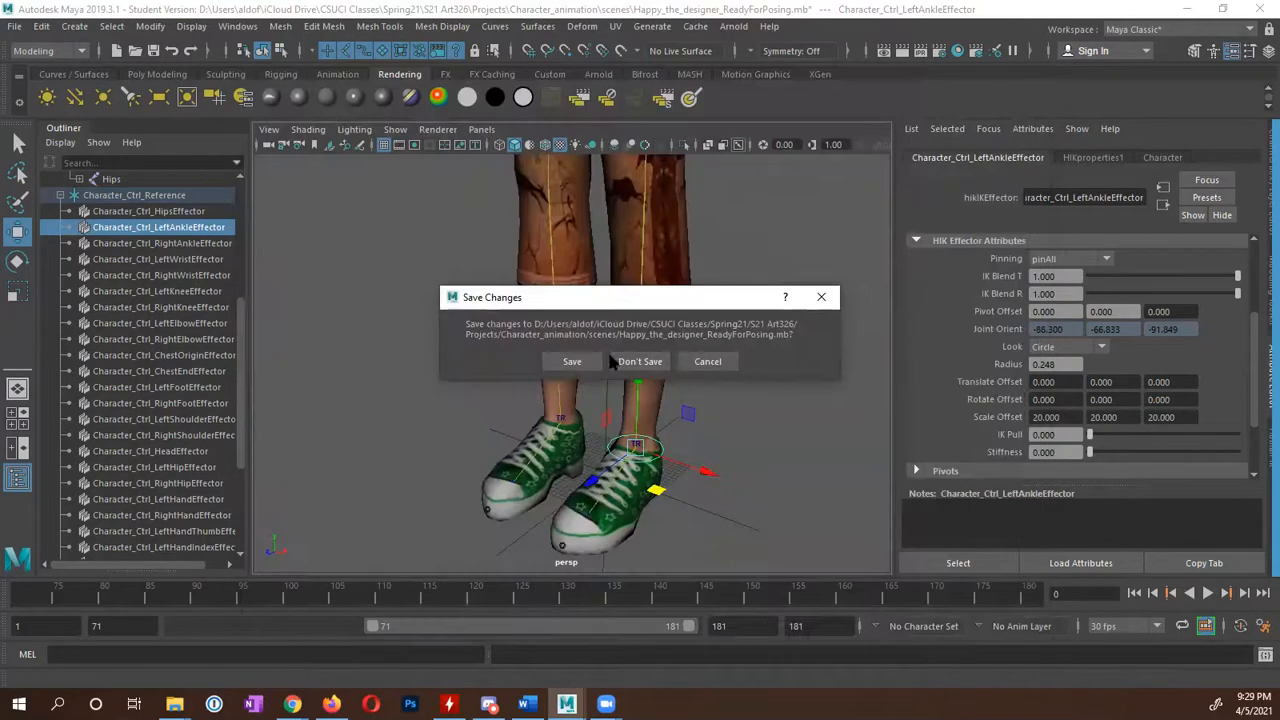
{"action": "left_click", "coordinate": [614, 362]}
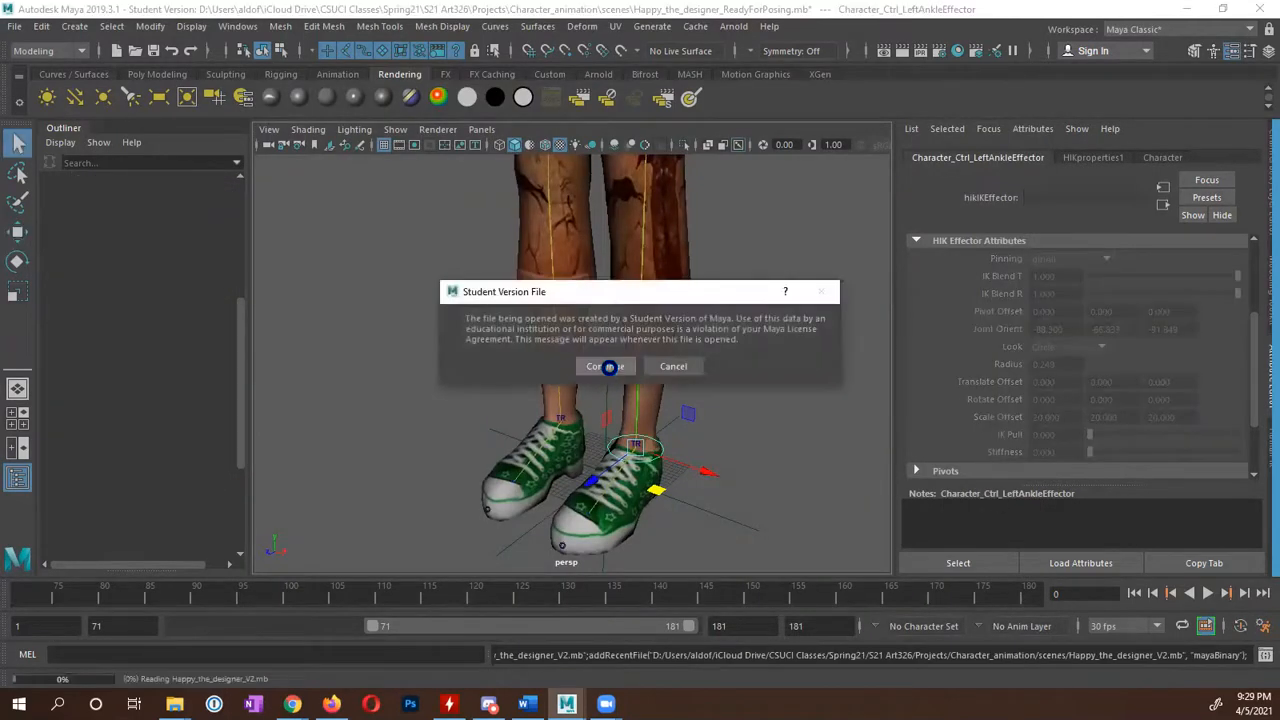
{"action": "left_click", "coordinate": [606, 366]}
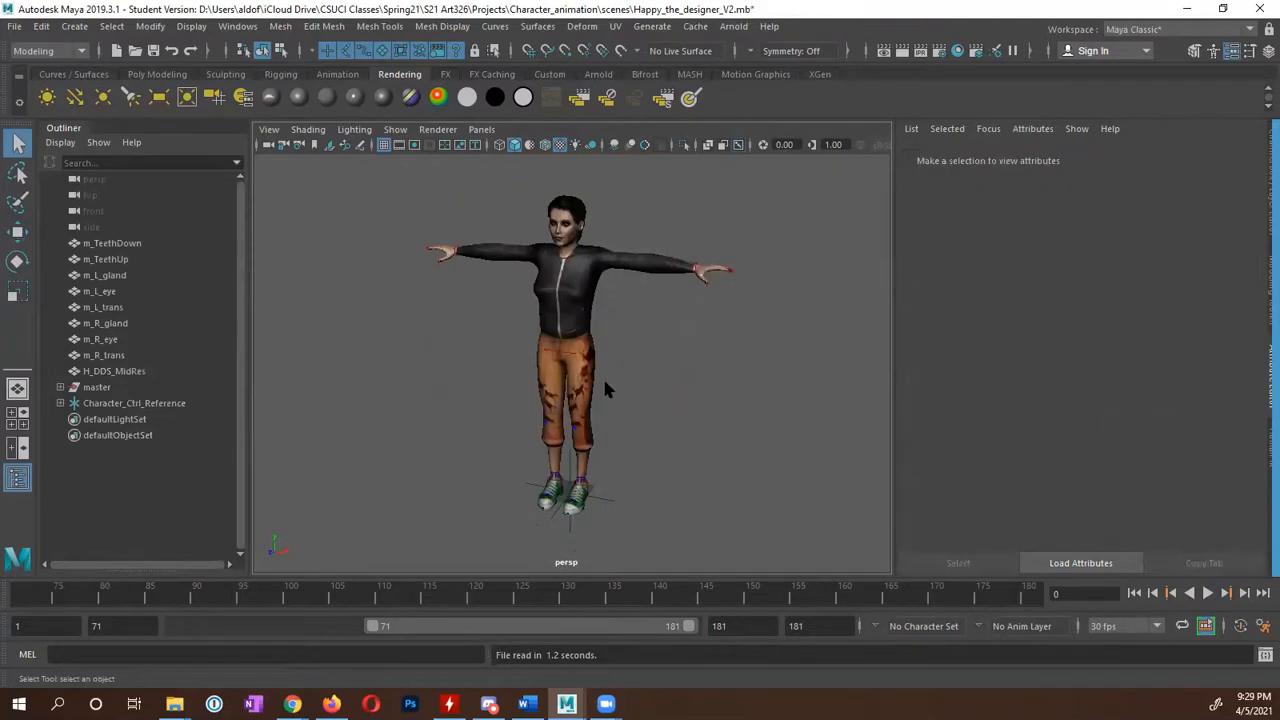
Turn on X-Ray Joints in the perspective view and inspect the character's rig from several angles.
{"action": "left_click", "coordinate": [308, 129]}
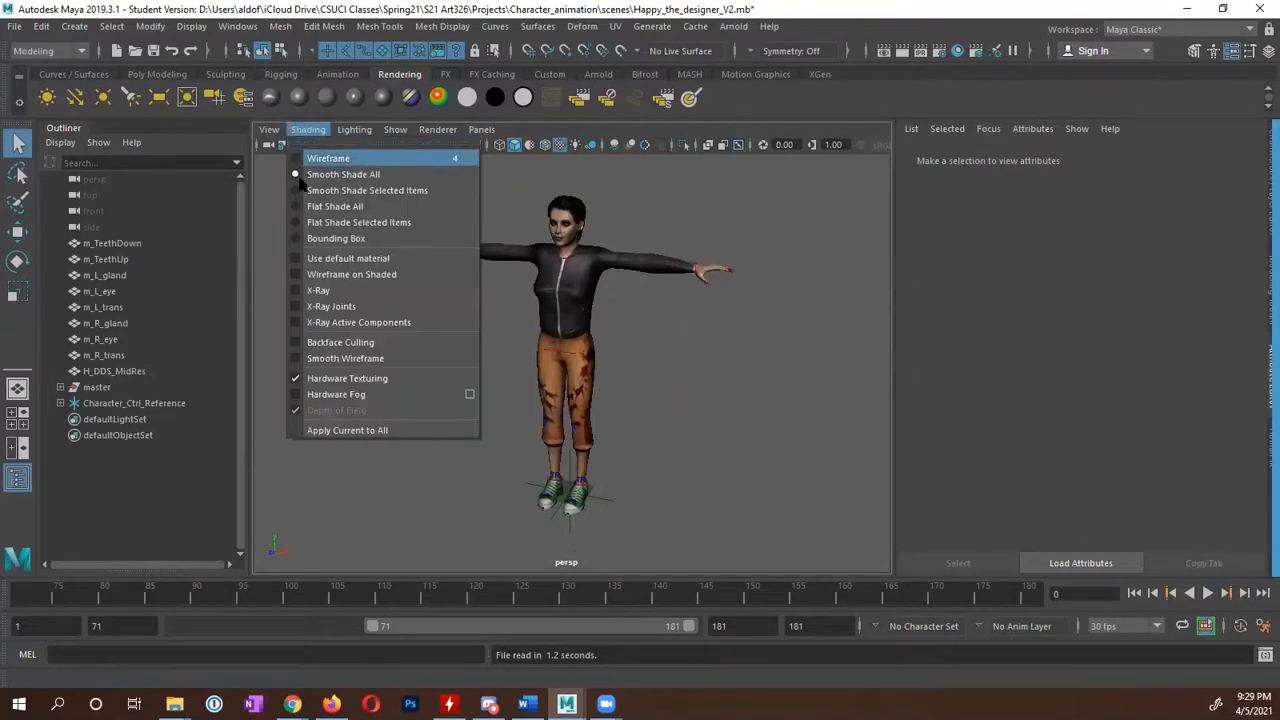
{"action": "left_click", "coordinate": [298, 306]}
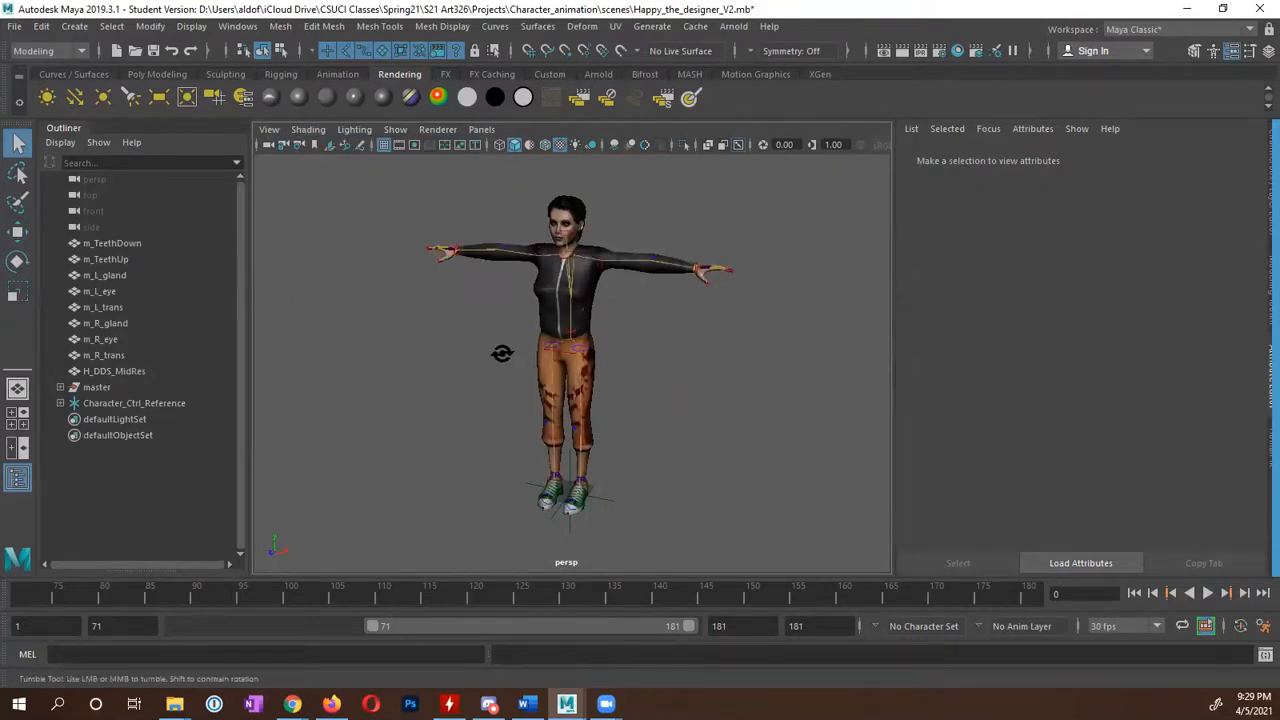
{"action": "right_click_drag", "start_coordinate": [492, 368], "coordinate": [592, 362], "text": "alt"}
{"action": "middle_click_drag", "start_coordinate": [627, 315], "coordinate": [663, 312], "text": "alt"}
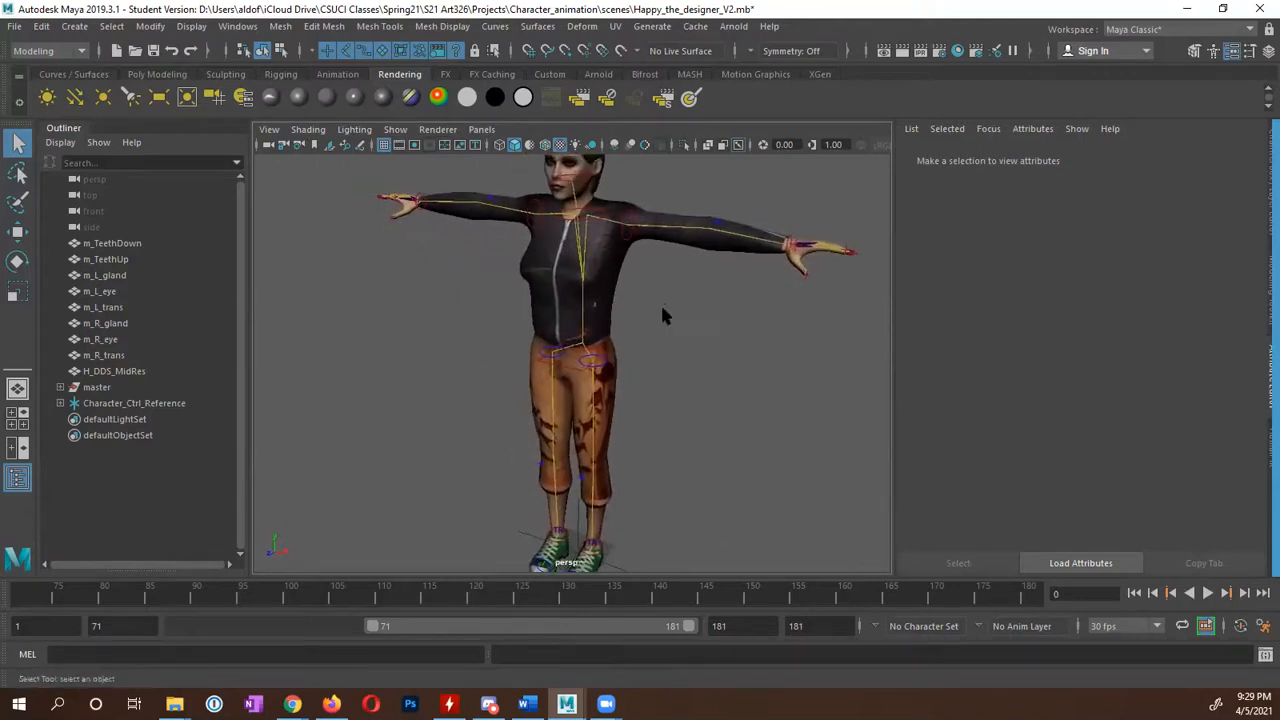
{"action": "left_click_drag", "start_coordinate": [663, 313], "coordinate": [685, 299], "text": "alt"}
{"action": "scroll", "coordinate": [714, 297], "scroll_direction": "down", "scroll_amount": 3}
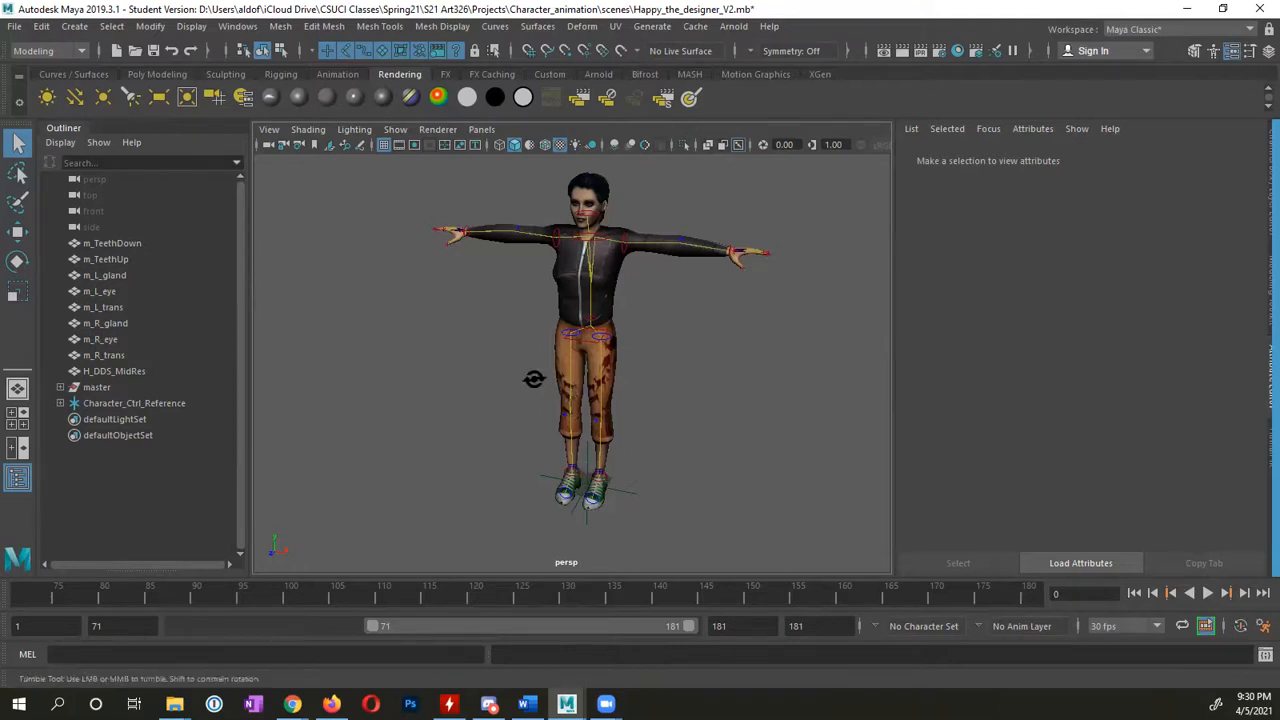
{"action": "left_click_drag", "start_coordinate": [534, 380], "coordinate": [473, 377], "text": "alt"}
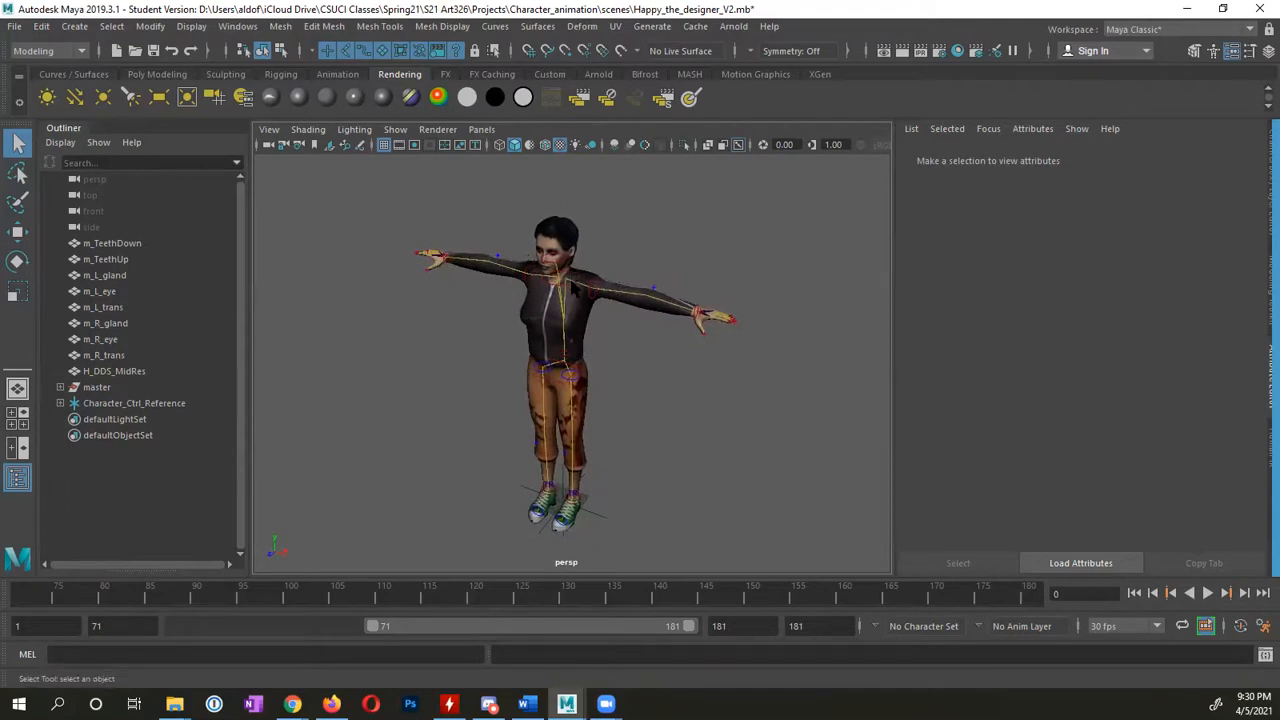
Save the scene as Happy_the_designer_ReadyForPosing.mb, overwriting the existing file and accepting the student version notice.
{"action": "left_click", "coordinate": [16, 27]}
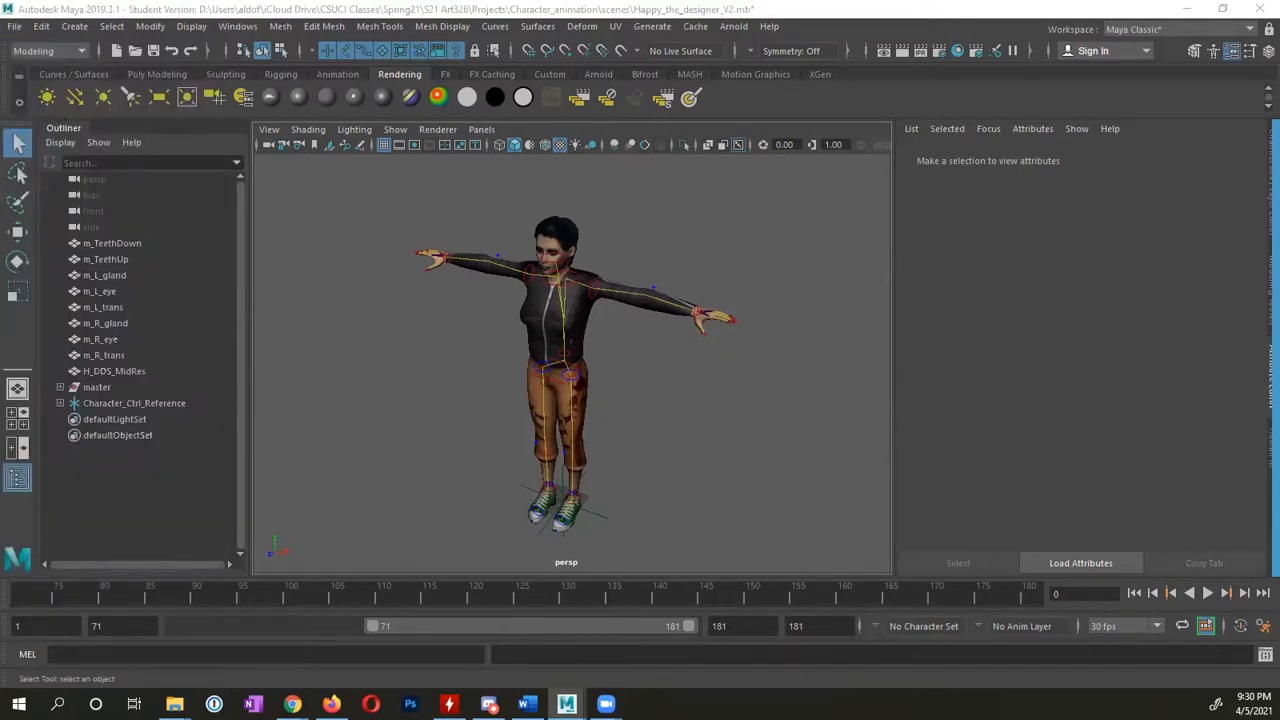
{"action": "key", "text": "ctrl+shift+s"}
{"action": "left_click", "coordinate": [412, 211]}
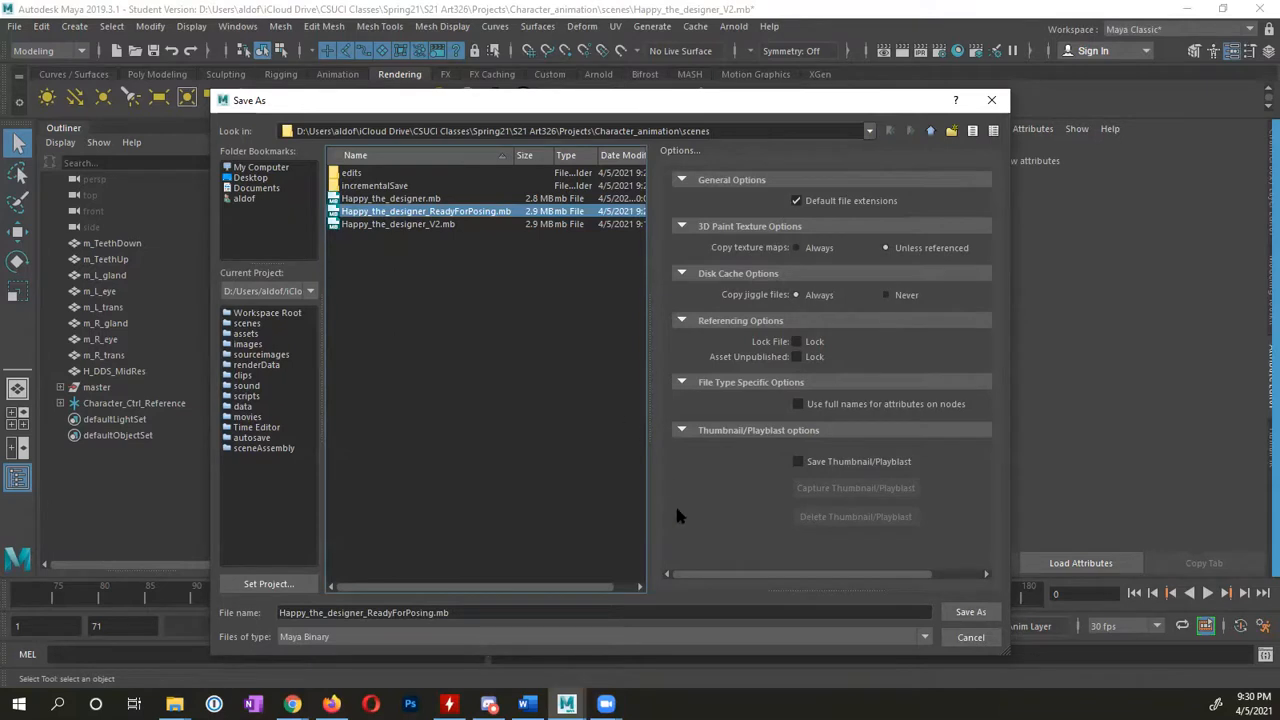
{"action": "left_click", "coordinate": [970, 613]}
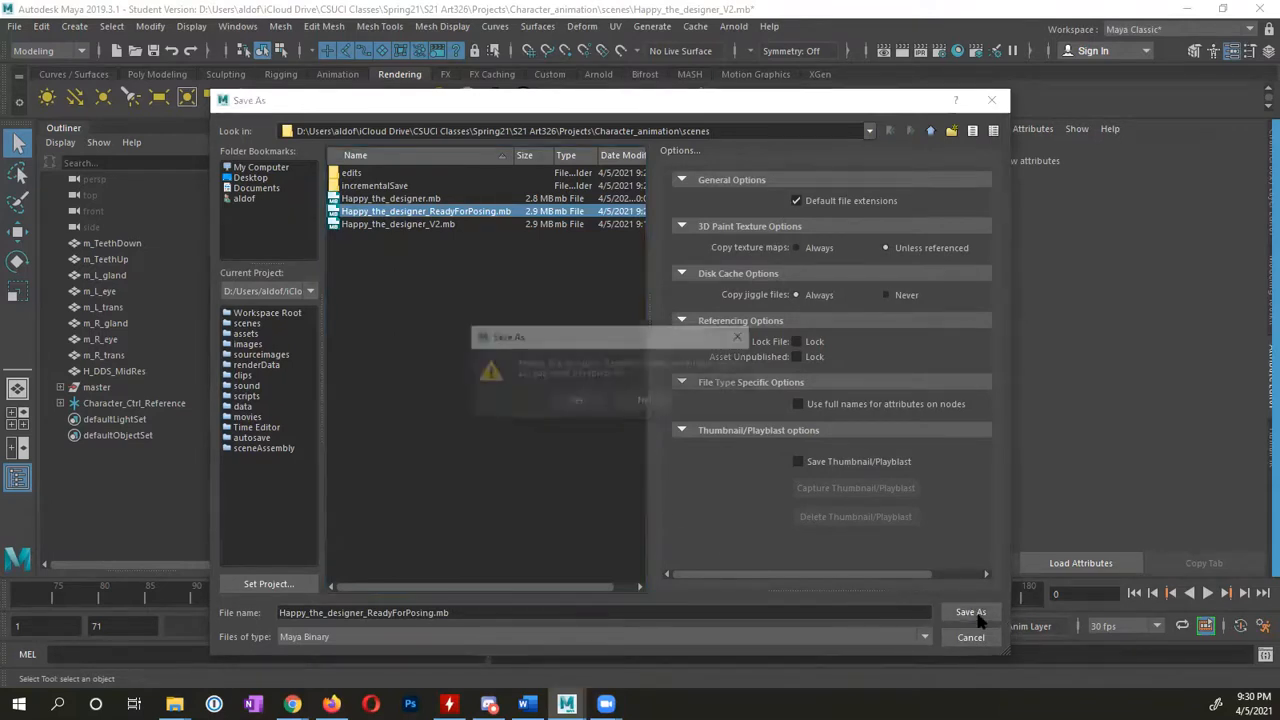
{"action": "left_click", "coordinate": [576, 403]}
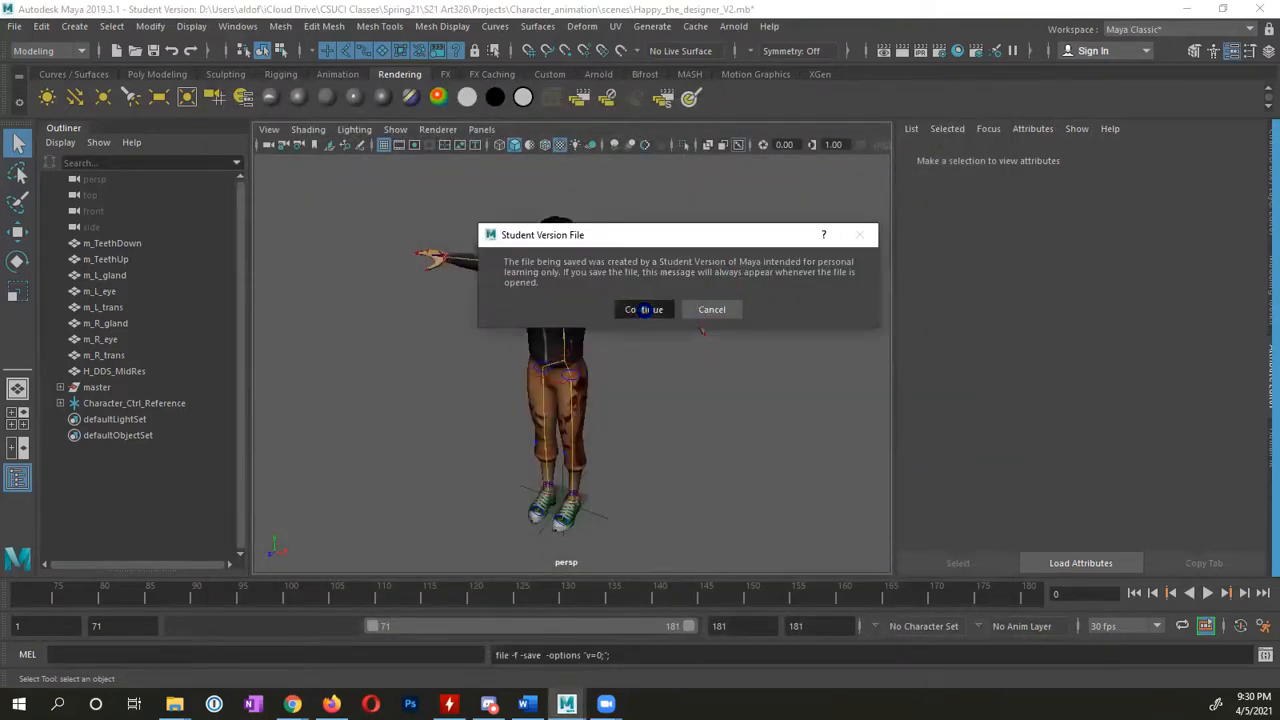
{"action": "left_click", "coordinate": [650, 310]}
{"action": "left_click_drag", "start_coordinate": [617, 403], "coordinate": [665, 378], "text": "alt"}
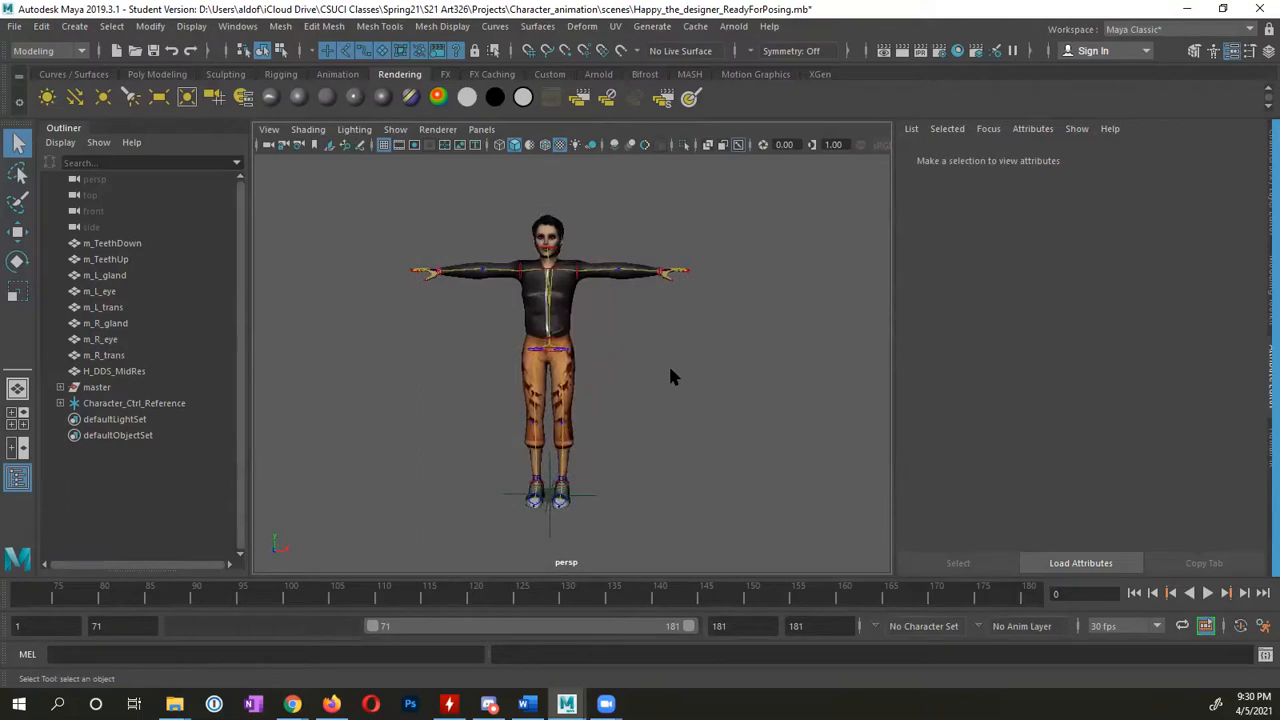